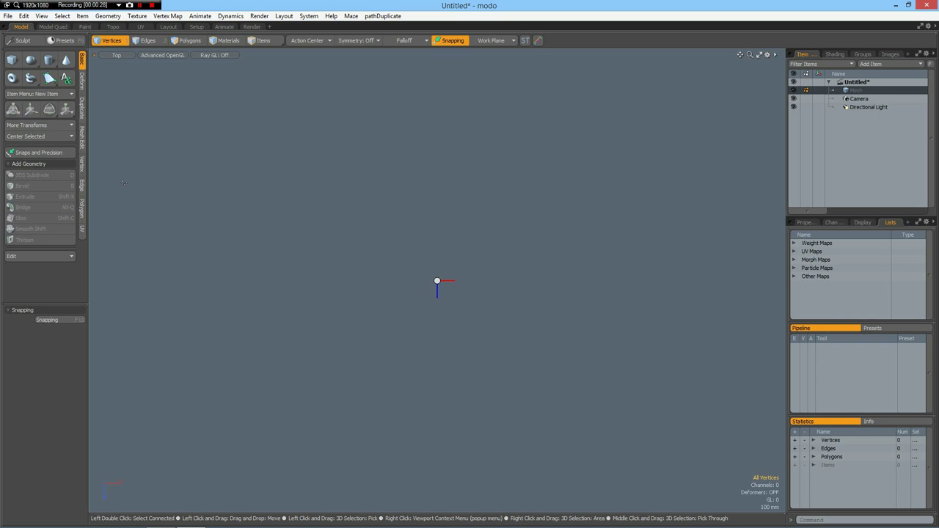
Load the AA-Spiral mesh preset into the scene and close the preset browser.
{"action": "left_click", "coordinate": [64, 41]}
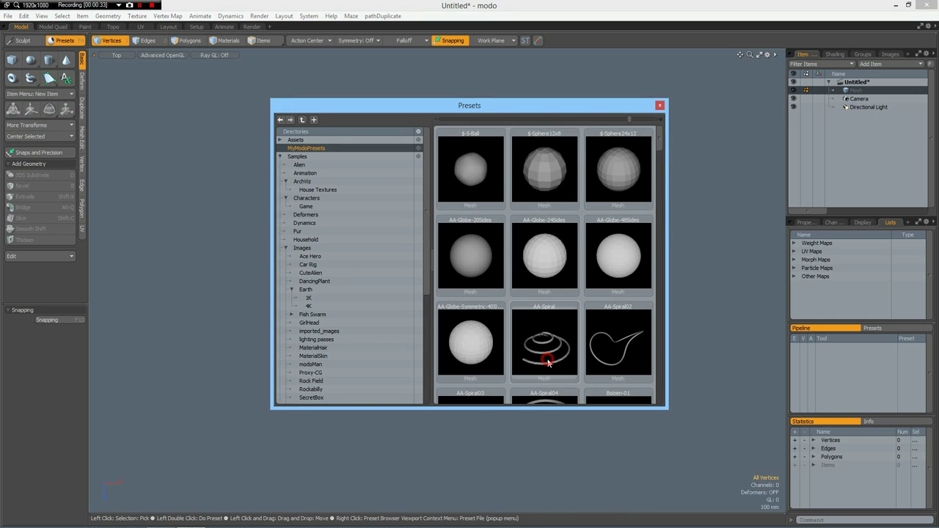
{"action": "double_click", "coordinate": [547, 362]}
{"action": "left_click", "coordinate": [660, 106]}
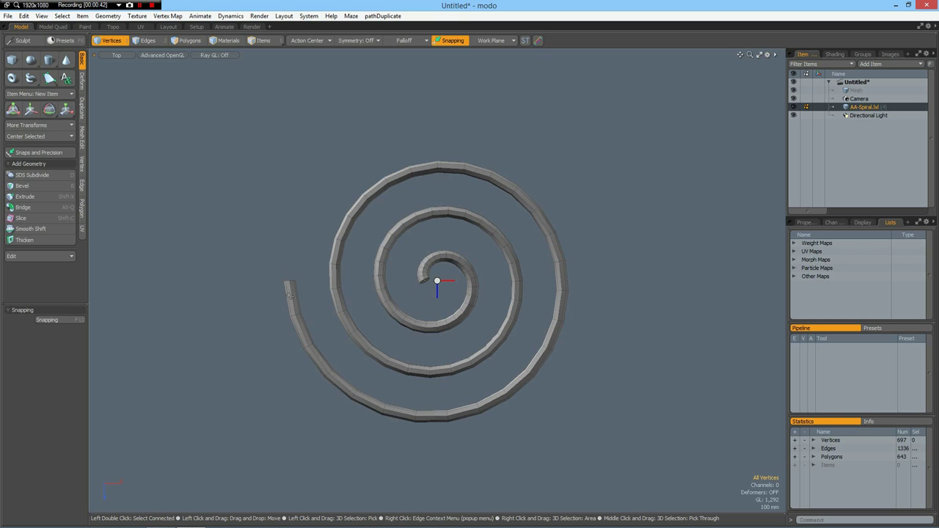
Select the single strip of polygons along the spiral's upper face from its outer end inward and delete all other polygons.
{"action": "key", "text": "3"}
{"action": "left_click", "coordinate": [291, 300]}
{"action": "key", "text": "Up"}
{"action": "key", "text": "Up"}
{"action": "key", "text": "Up"}
{"action": "key", "text": "Up"}
{"action": "key", "text": "Up"}
{"action": "key", "text": "Up"}
{"action": "key", "text": "Up"}
{"action": "key", "text": "Up"}
{"action": "key", "text": "Up"}
{"action": "key", "text": "Up"}
{"action": "key", "text": "Up"}
{"action": "key", "text": "Up"}
{"action": "key", "text": "Up"}
{"action": "key", "text": "Up"}
{"action": "key", "text": "Up"}
{"action": "key", "text": "Up"}
{"action": "key", "text": "Up"}
{"action": "key", "text": "Up"}
{"action": "key", "text": "Up"}
{"action": "key", "text": "Up"}
{"action": "key", "text": "Up"}
{"action": "key", "text": "Up"}
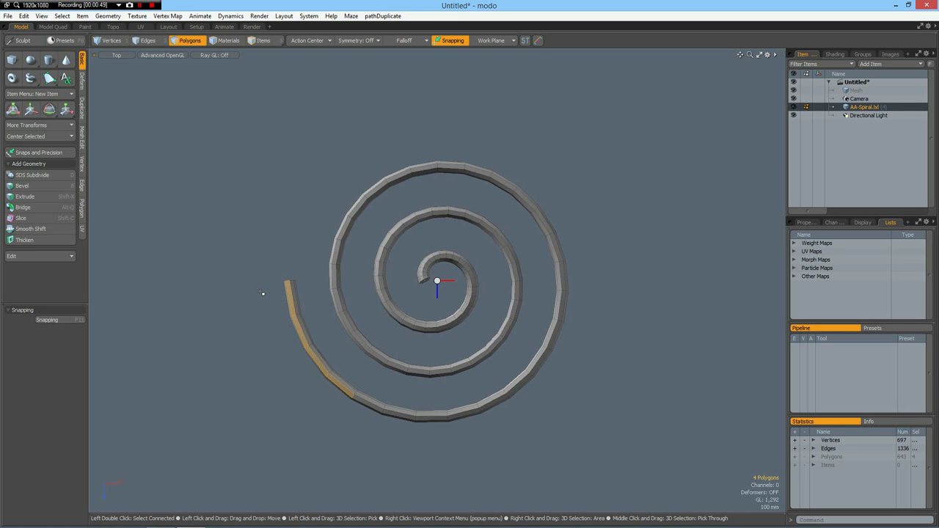
{"action": "key", "text": "Up"}
{"action": "key", "text": "Up"}
{"action": "key", "text": "Up"}
{"action": "key", "text": "Up"}
{"action": "key", "text": "Up"}
{"action": "key", "text": "Up"}
{"action": "key", "text": "Up"}
{"action": "key", "text": "Up"}
{"action": "key", "text": "Up"}
{"action": "key", "text": "Up"}
{"action": "key", "text": "Up"}
{"action": "key", "text": "Up"}
{"action": "key", "text": "Up"}
{"action": "key", "text": "Up"}
{"action": "key", "text": "Up"}
{"action": "key", "text": "Up"}
{"action": "key", "text": "Up"}
{"action": "key", "text": "Up"}
{"action": "key", "text": "Up"}
{"action": "key", "text": "Up"}
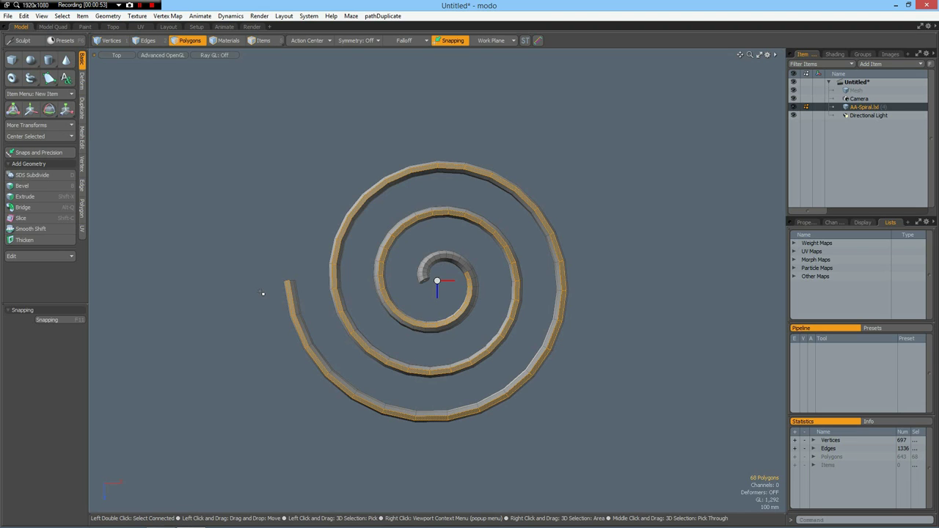
{"action": "key", "text": "bracketleft"}
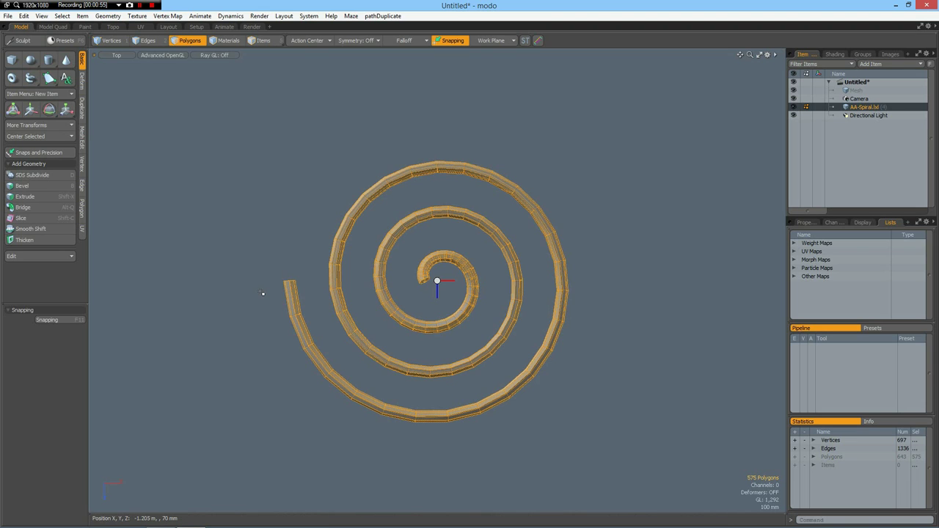
{"action": "key", "text": "Delete"}
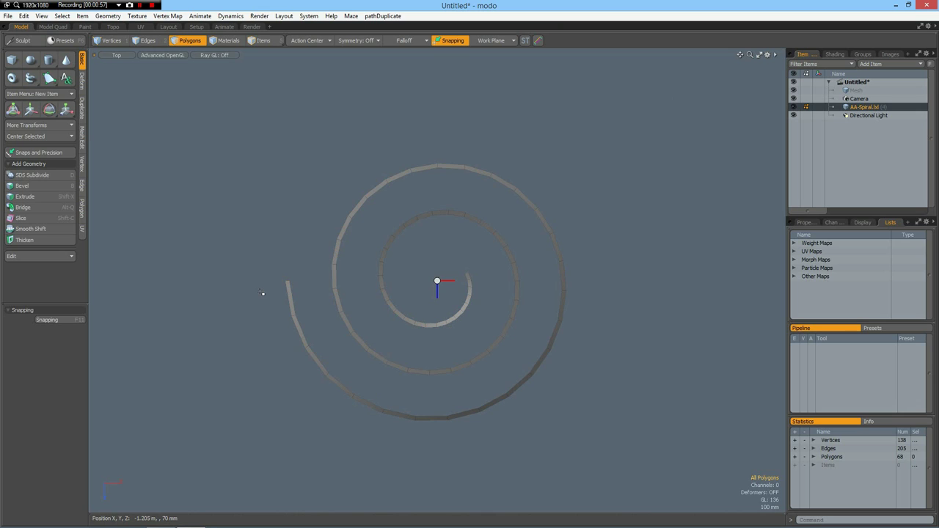
Flatten the remaining spiral strip by setting the position of all its vertices to 0 mm on the Y axis.
{"action": "left_click", "coordinate": [83, 165]}
{"action": "left_click", "coordinate": [38, 173]}
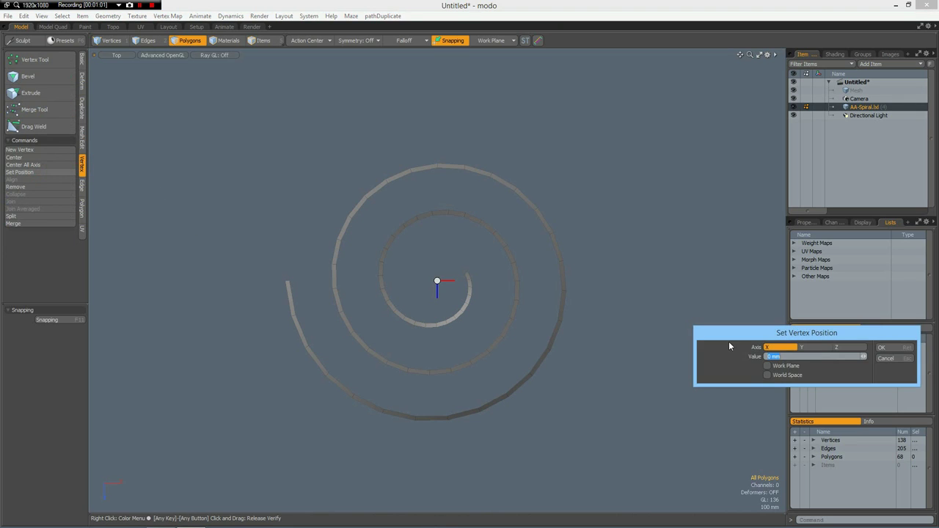
{"action": "left_click", "coordinate": [812, 348]}
{"action": "left_click", "coordinate": [883, 348]}
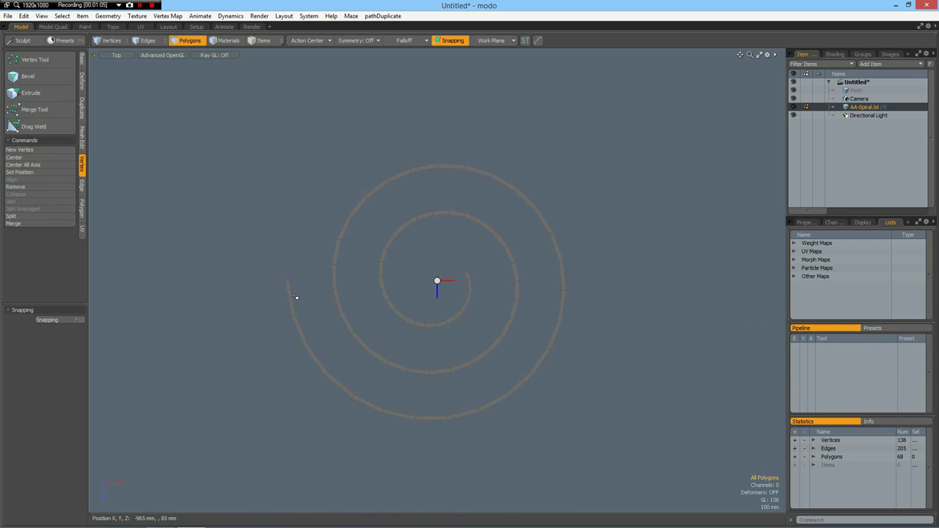
Select the inner edge line along the whole flattened spiral strip and extend it with Edge Extend.
{"action": "key", "text": "2"}
{"action": "left_click", "coordinate": [301, 325]}
{"action": "left_click", "coordinate": [301, 325], "text": "shift"}
{"action": "key", "text": "Up"}
{"action": "key", "text": "Up"}
{"action": "key", "text": "Up"}
{"action": "key", "text": "Up"}
{"action": "key", "text": "Up"}
{"action": "key", "text": "Up"}
{"action": "key", "text": "Up"}
{"action": "key", "text": "Up"}
{"action": "key", "text": "Up"}
{"action": "key", "text": "Up"}
{"action": "key", "text": "Up"}
{"action": "key", "text": "Up"}
{"action": "key", "text": "Up"}
{"action": "key", "text": "Up"}
{"action": "key", "text": "Up"}
{"action": "key", "text": "Up"}
{"action": "key", "text": "Up"}
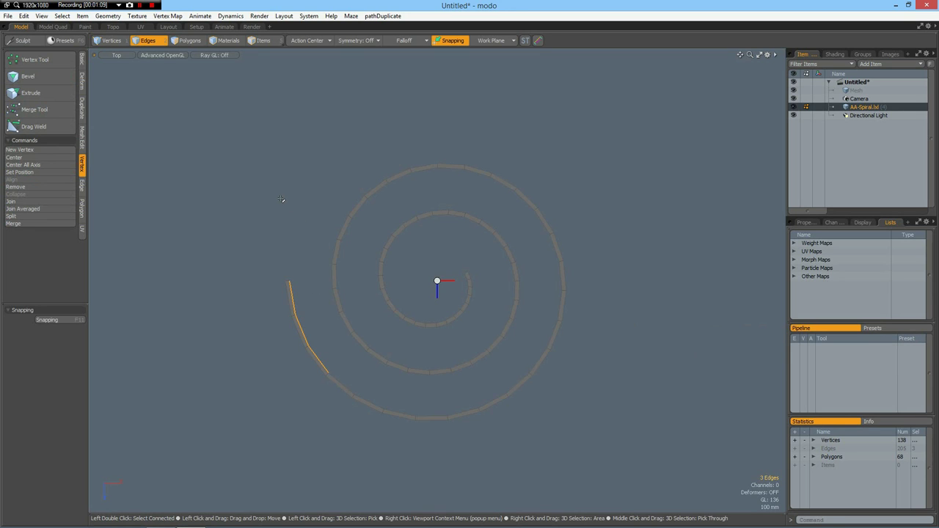
{"action": "key", "text": "Up"}
{"action": "key", "text": "Up"}
{"action": "key", "text": "Up"}
{"action": "key", "text": "Up"}
{"action": "key", "text": "Up"}
{"action": "key", "text": "Up"}
{"action": "key", "text": "Up"}
{"action": "key", "text": "Up"}
{"action": "key", "text": "Up"}
{"action": "key", "text": "Up"}
{"action": "key", "text": "Up"}
{"action": "key", "text": "Up"}
{"action": "key", "text": "Up"}
{"action": "key", "text": "Up"}
{"action": "key", "text": "Up"}
{"action": "key", "text": "Up"}
{"action": "key", "text": "Up"}
{"action": "key", "text": "Up"}
{"action": "key", "text": "Up"}
{"action": "key", "text": "Up"}
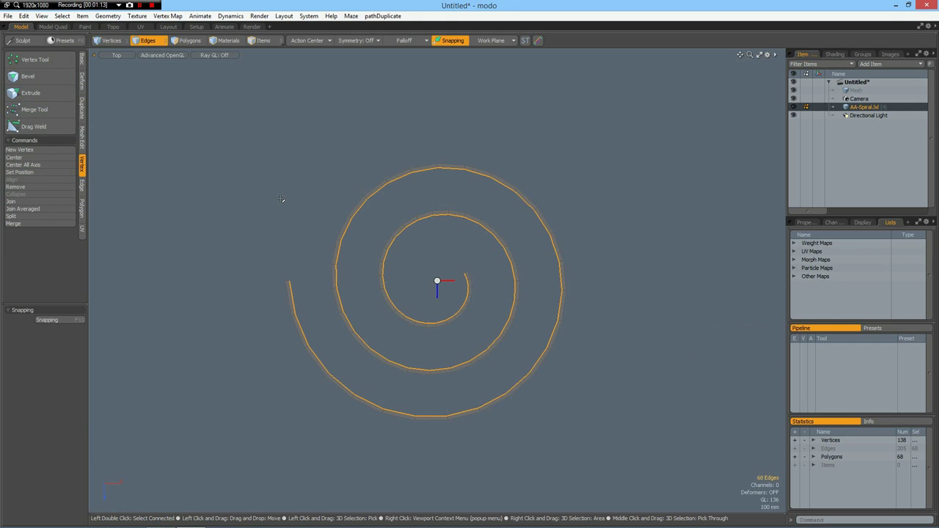
{"action": "key", "text": "shift+x"}
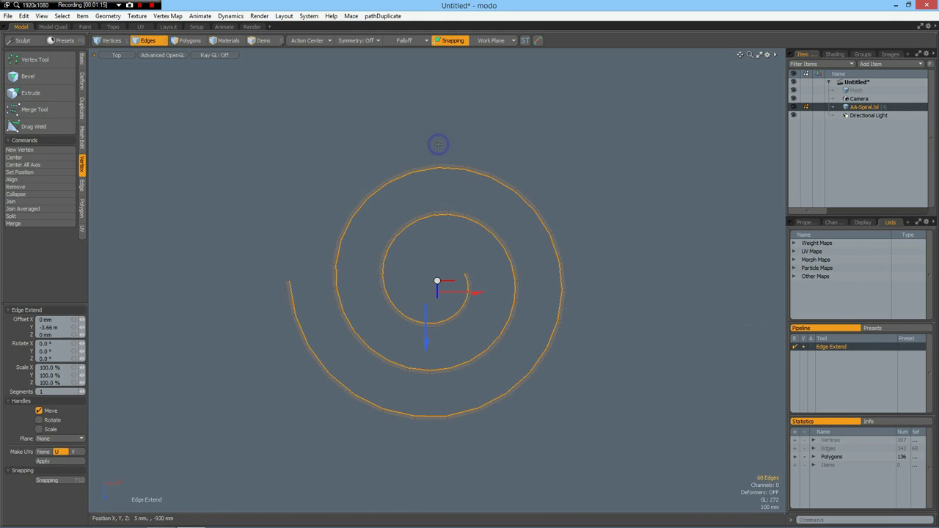
Set the action center to Origin and scale the extended edges uniformly inward toward the spiral's center.
{"action": "left_click", "coordinate": [308, 40]}
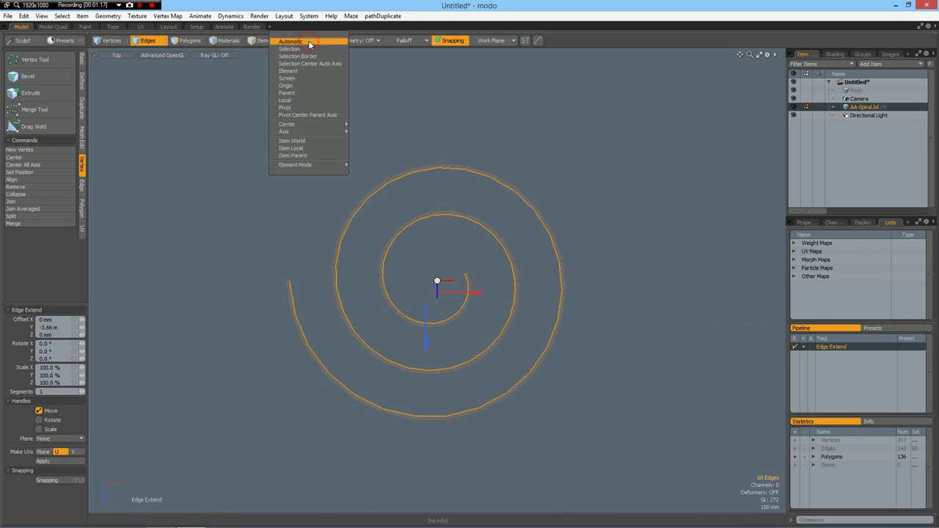
{"action": "left_click", "coordinate": [301, 86]}
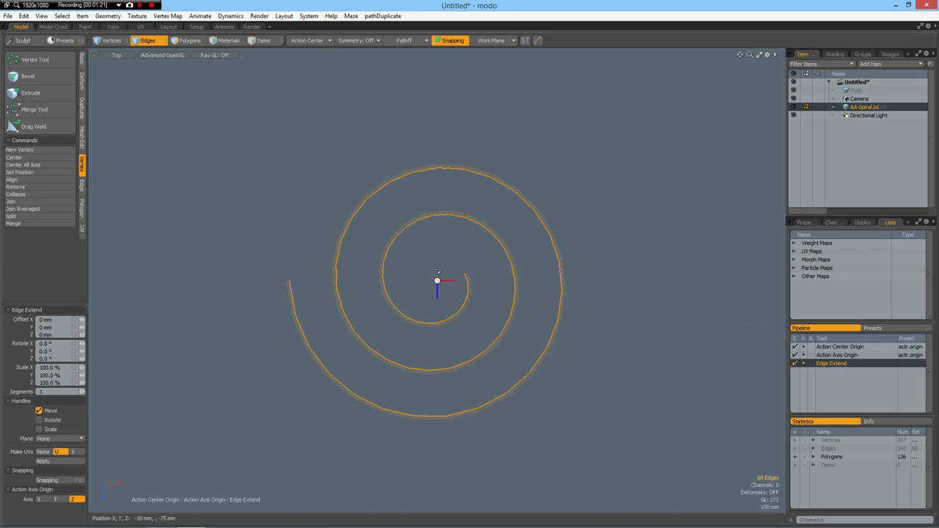
{"action": "key", "text": "y"}
{"action": "left_click", "coordinate": [485, 328]}
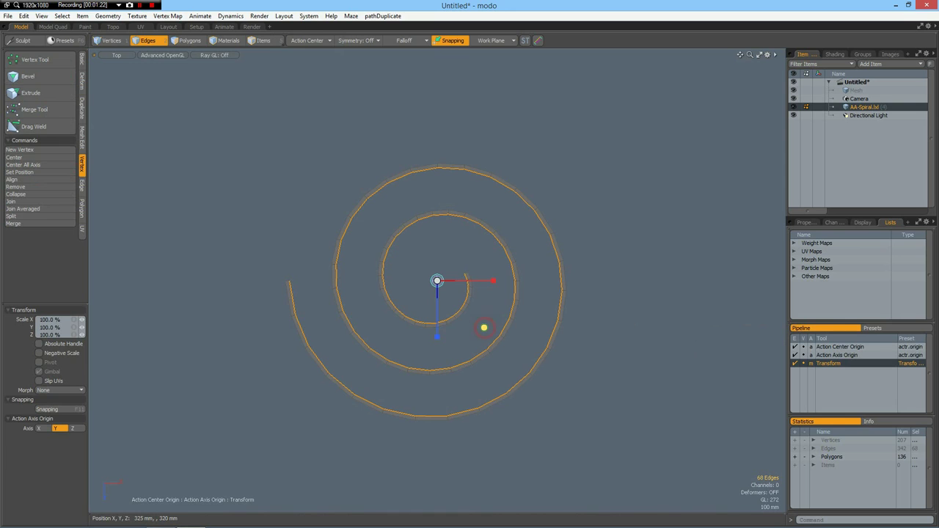
{"action": "mouse_move", "coordinate": [484, 328]}
{"action": "left_mouse_down"}
{"action": "mouse_move", "coordinate": [470, 327]}
{"action": "mouse_move", "coordinate": [490, 328]}
{"action": "left_mouse_up"}
{"action": "key", "text": "space"}
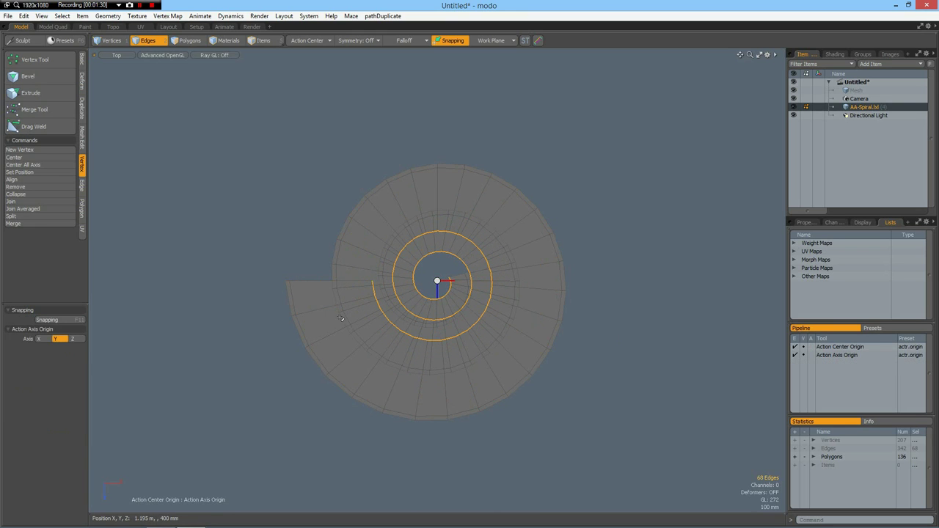
Remove the original inner edge line from the widened spiral and loop slice the surface once at 50%.
{"action": "key", "text": "ctrl+z"}
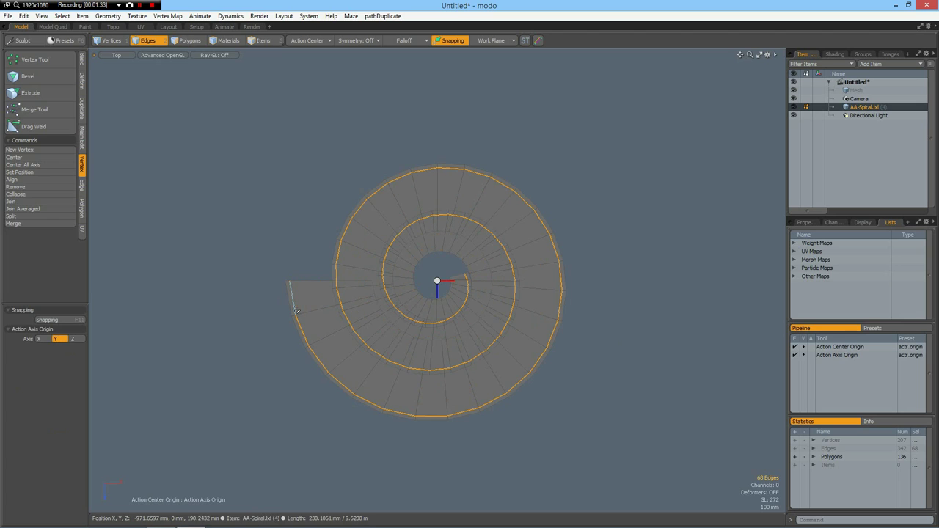
{"action": "key", "text": "Delete"}
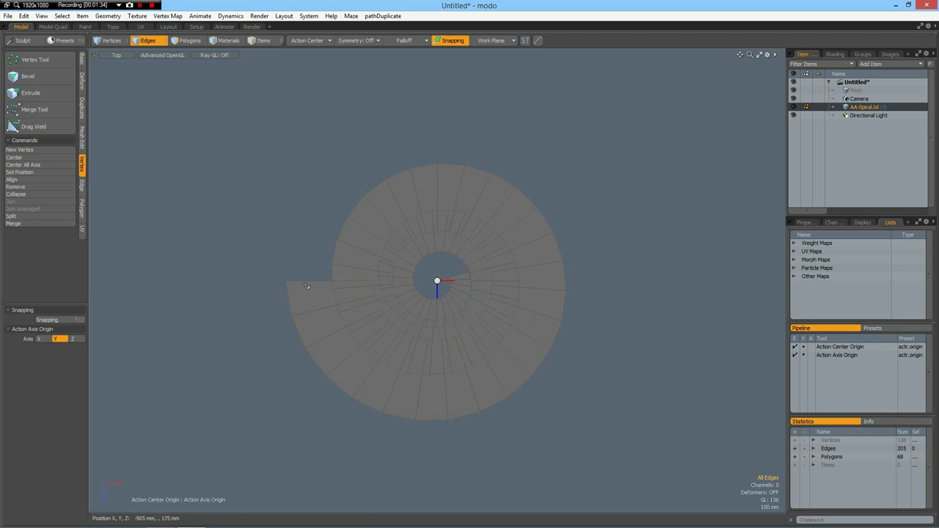
{"action": "left_click", "coordinate": [322, 292]}
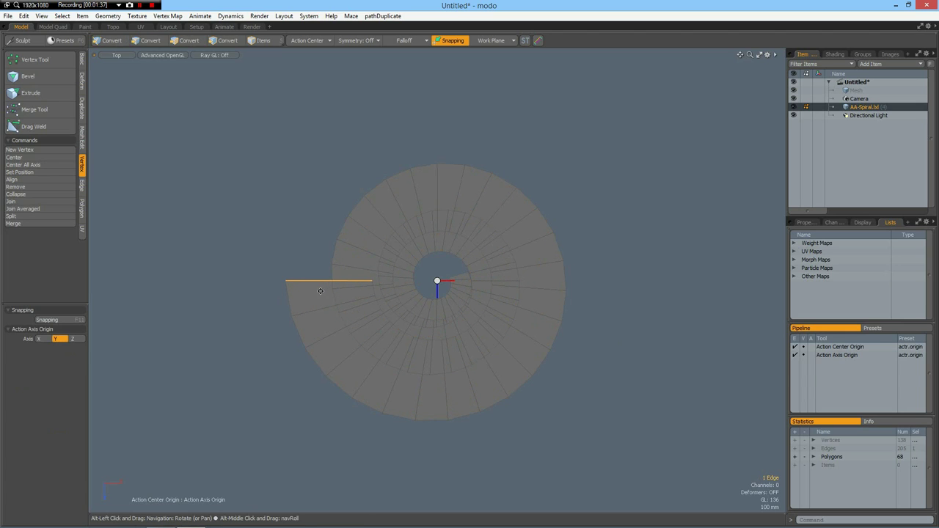
{"action": "key", "text": "alt+c"}
{"action": "left_click", "coordinate": [184, 342]}
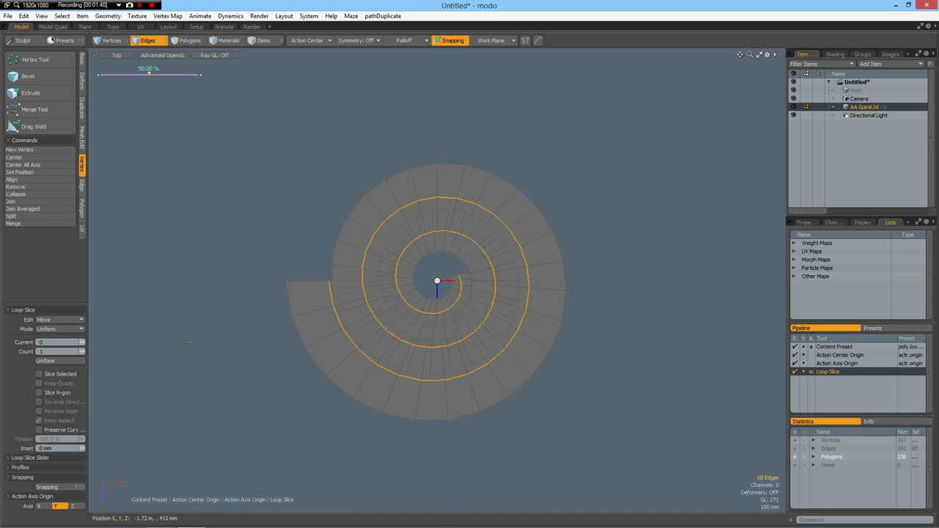
Bevel the middle edge loop by 50 mm with round level 0 and delete everything outside the beveled band.
{"action": "key", "text": "b"}
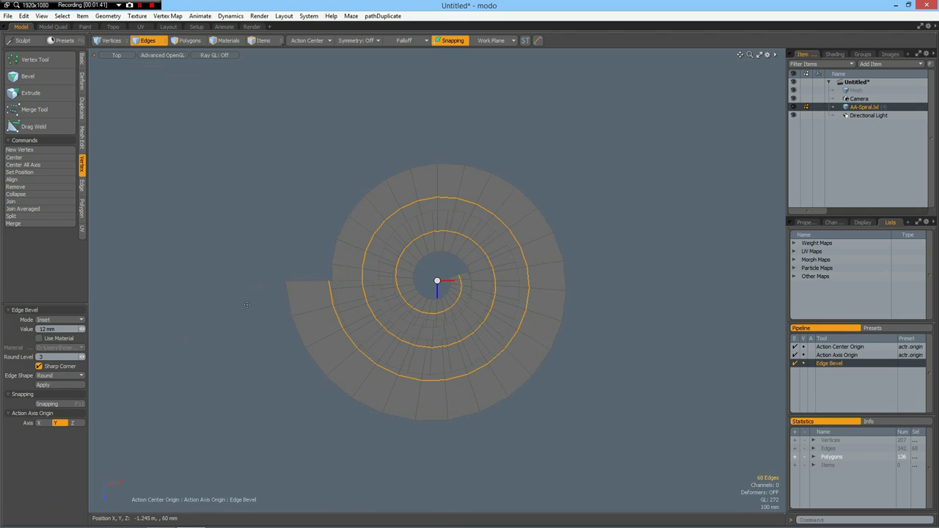
{"action": "left_click", "coordinate": [40, 356]}
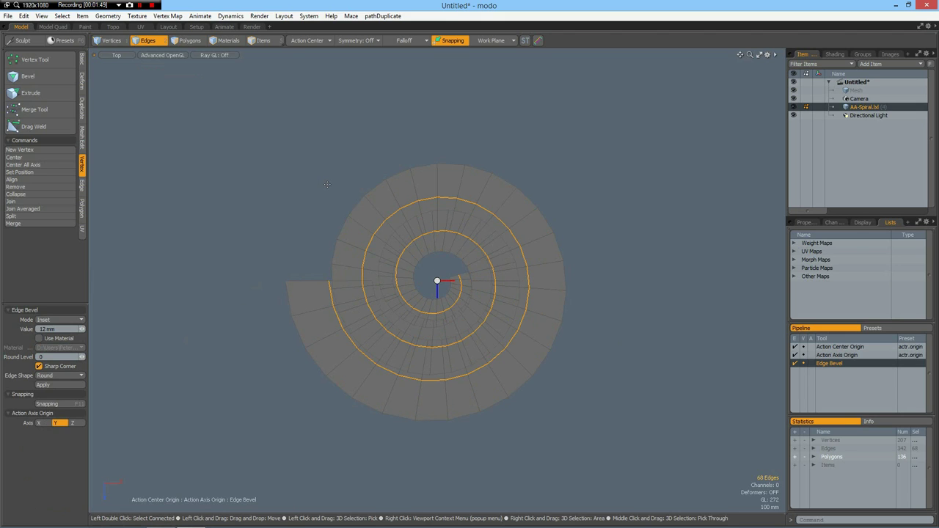
{"action": "left_click", "coordinate": [327, 184]}
{"action": "left_click_drag", "start_coordinate": [328, 185], "coordinate": [335, 185]}
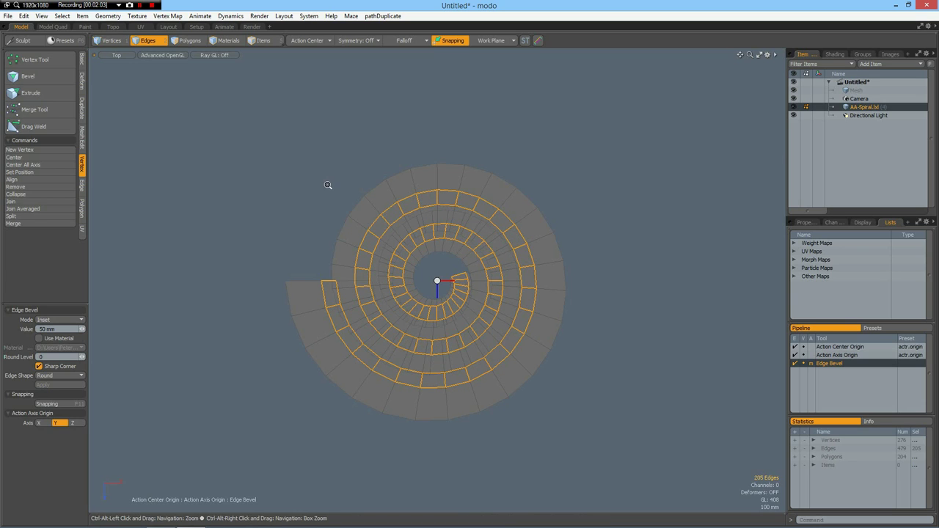
{"action": "key", "text": "bracketleft"}
{"action": "key", "text": "Delete"}
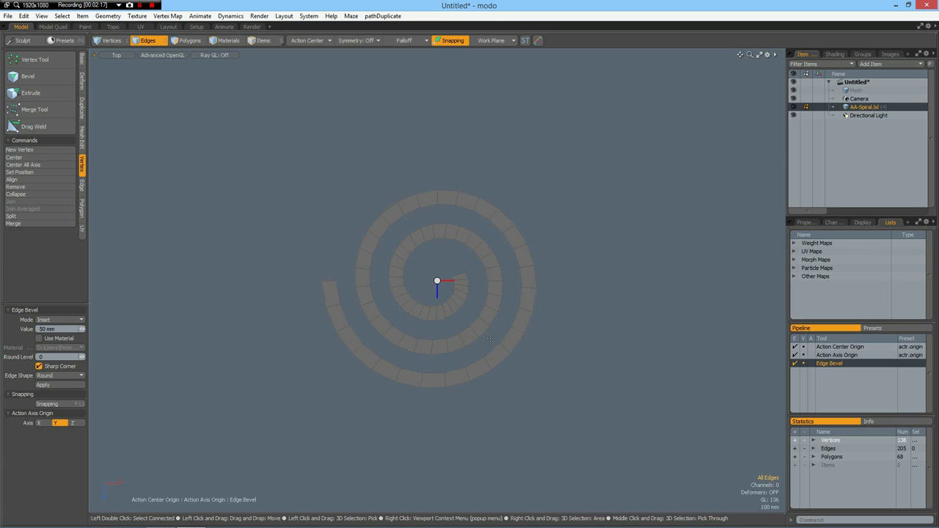
In the perspective view, extrude all the spiral band's polygons downward along Y into a tall spiral wall.
{"action": "scroll", "coordinate": [434, 302], "scroll_direction": "up", "scroll_amount": 5}
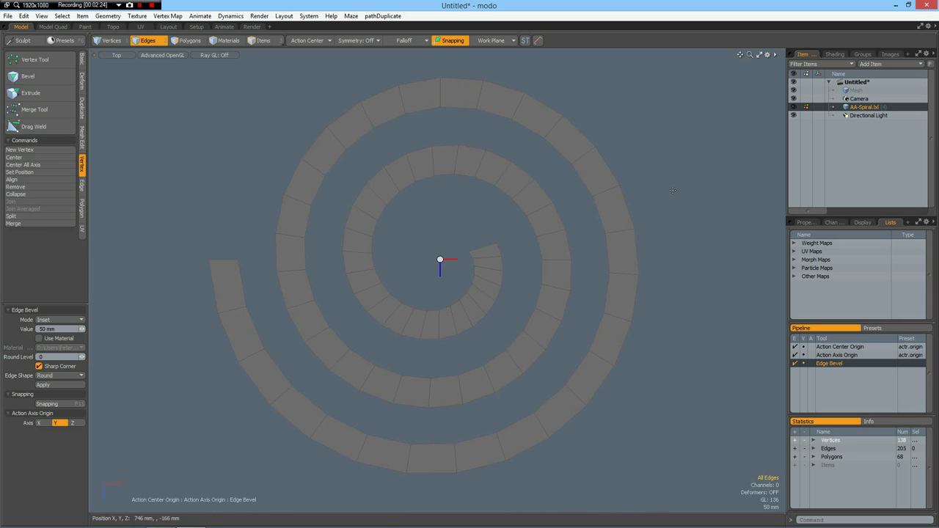
{"action": "key", "text": "ctrl+space"}
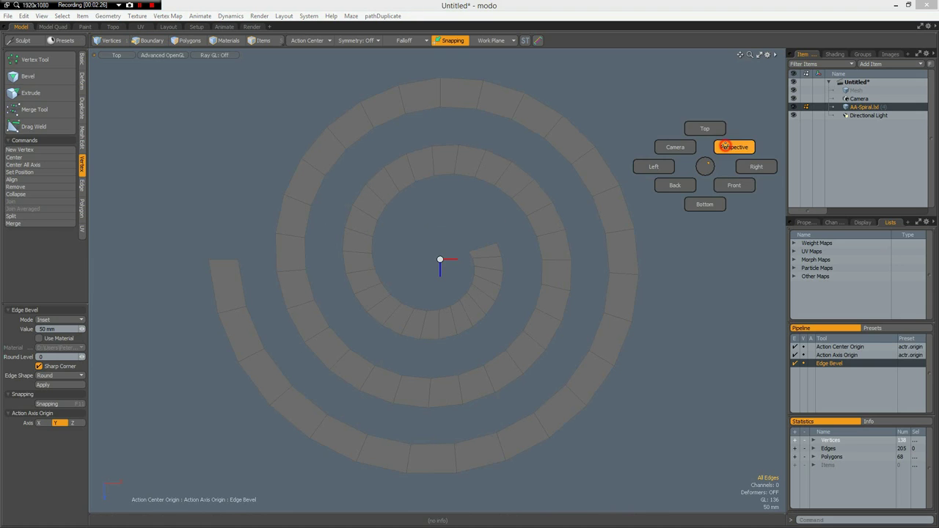
{"action": "left_click", "coordinate": [727, 148]}
{"action": "left_click_drag", "start_coordinate": [621, 254], "coordinate": [591, 217], "text": "alt"}
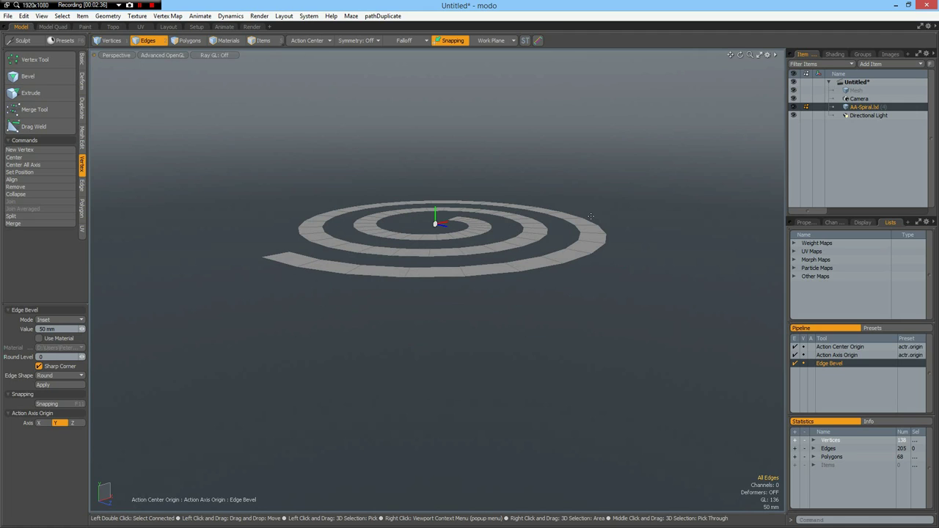
{"action": "key", "text": "3"}
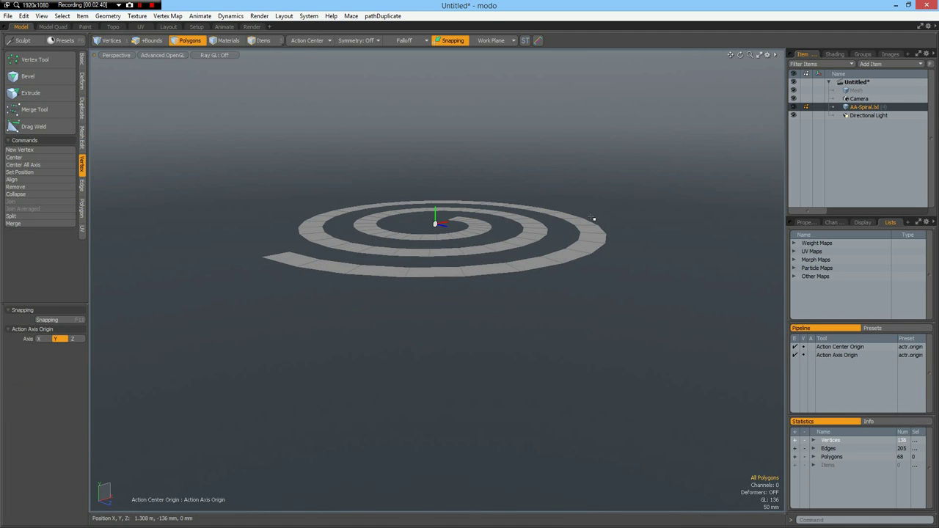
{"action": "key", "text": "shift+x"}
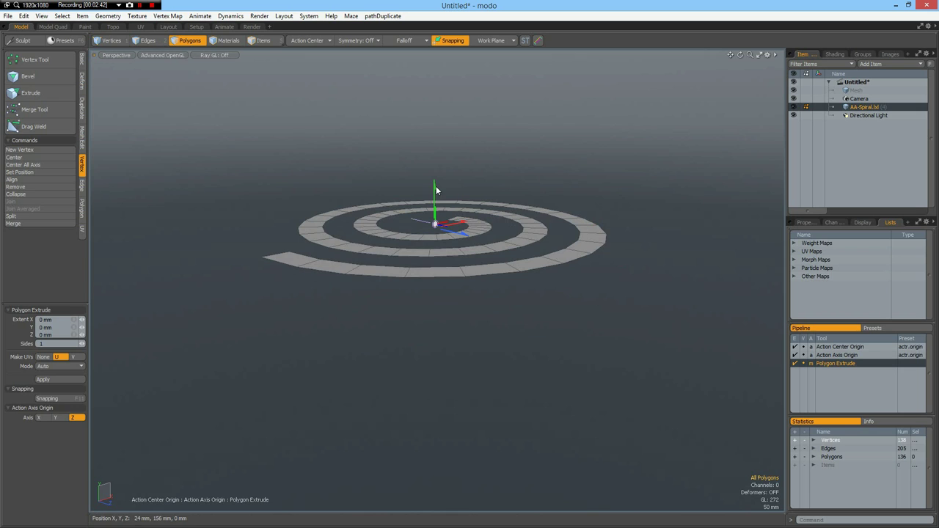
{"action": "left_click_drag", "start_coordinate": [435, 186], "coordinate": [435, 244]}
{"action": "key", "text": "space"}
Move the extruded spiral wall upward along the Y axis.
{"action": "left_click", "coordinate": [664, 255]}
{"action": "key", "text": "w"}
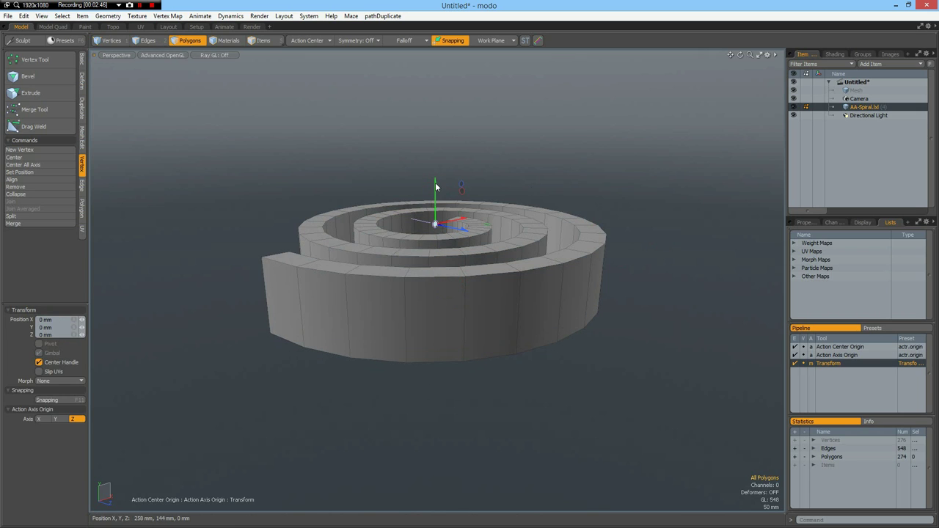
{"action": "left_click_drag", "start_coordinate": [436, 192], "coordinate": [437, 166]}
In the empty Mesh item, draw a flat 16-sided cylinder from the origin in the top view, about 894 by 820 mm in radius.
{"action": "left_click", "coordinate": [856, 90]}
{"action": "key", "text": "KP_1"}
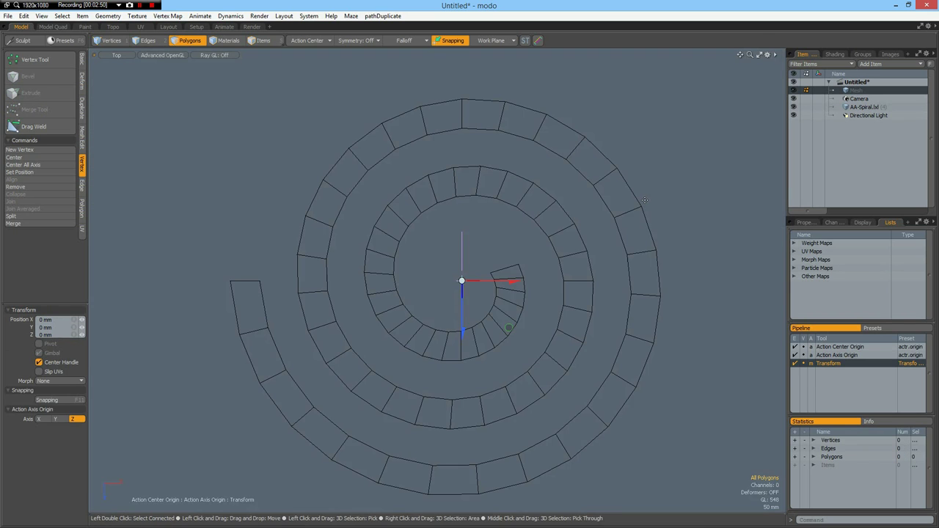
{"action": "left_click", "coordinate": [82, 61]}
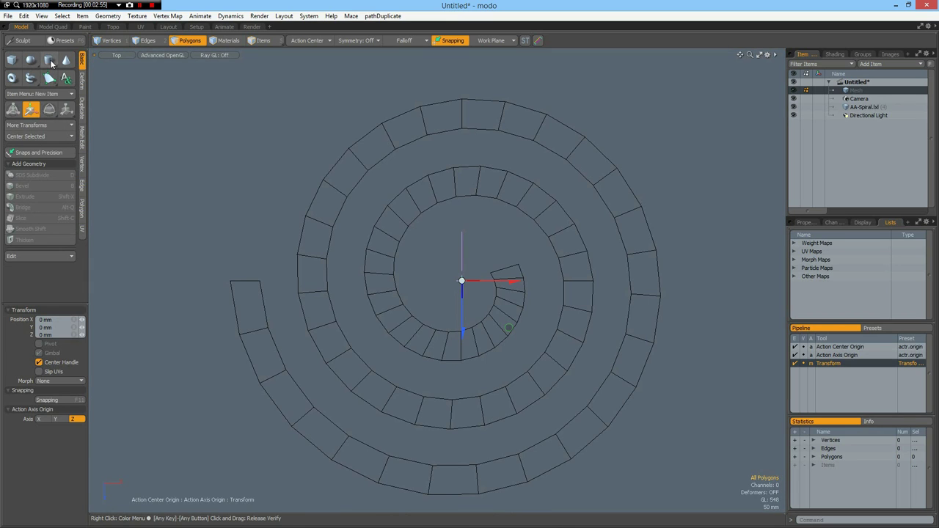
{"action": "left_click", "coordinate": [49, 60]}
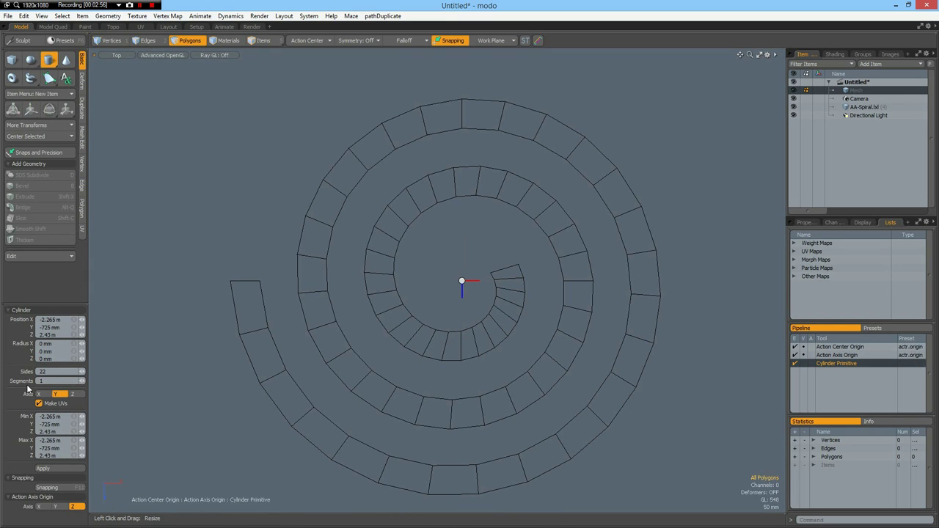
{"action": "left_click", "coordinate": [35, 372]}
{"action": "type", "text": "16"}
{"action": "left_click_drag", "start_coordinate": [461, 281], "coordinate": [220, 57]}
{"action": "left_click_drag", "start_coordinate": [704, 505], "coordinate": [725, 522]}
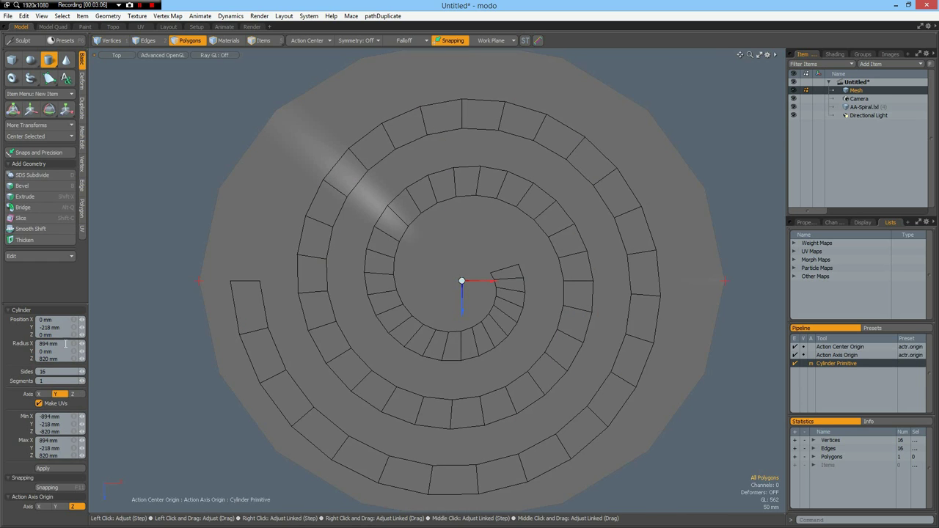
Set the flat cylinder's X and Z radius to 1 m and its Y position to 0 mm.
{"action": "left_click", "coordinate": [66, 343]}
{"action": "type", "text": "1m"}
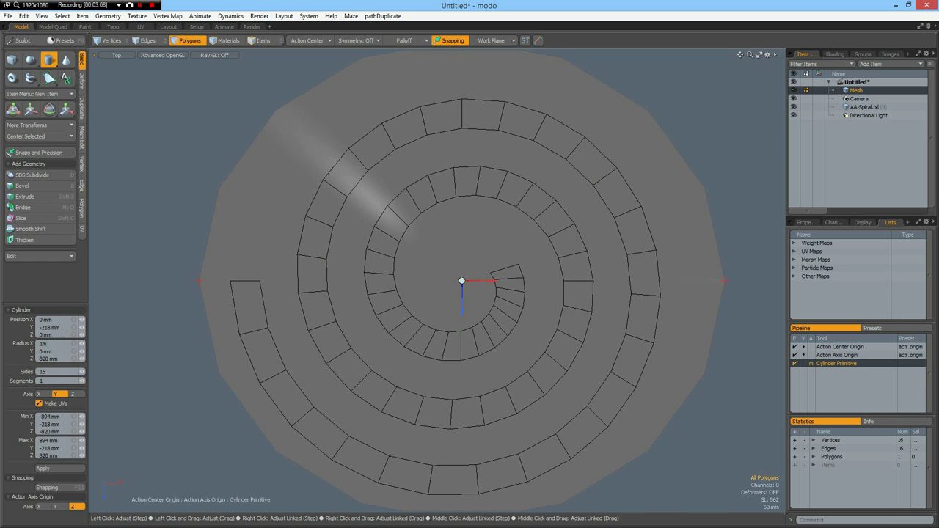
{"action": "key", "text": "Tab"}
{"action": "key", "text": "Tab"}
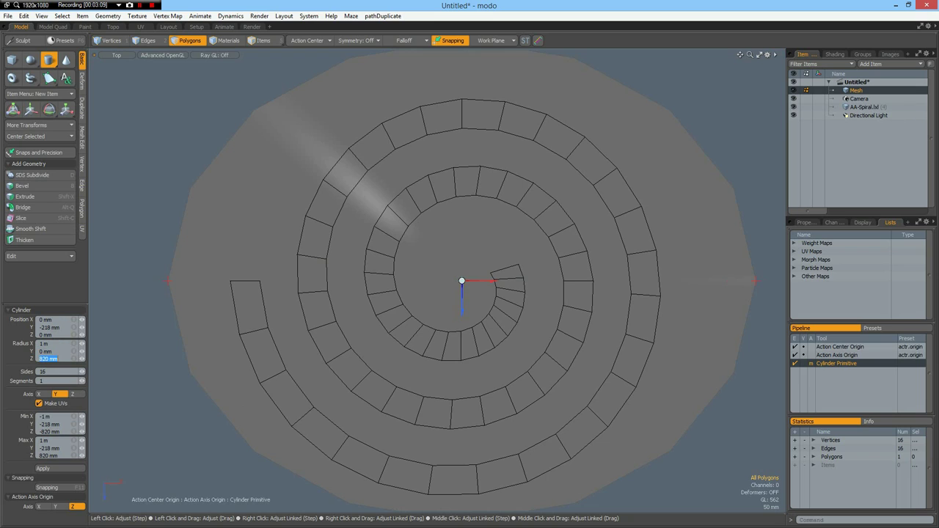
{"action": "type", "text": "1m"}
{"action": "key", "text": "Return"}
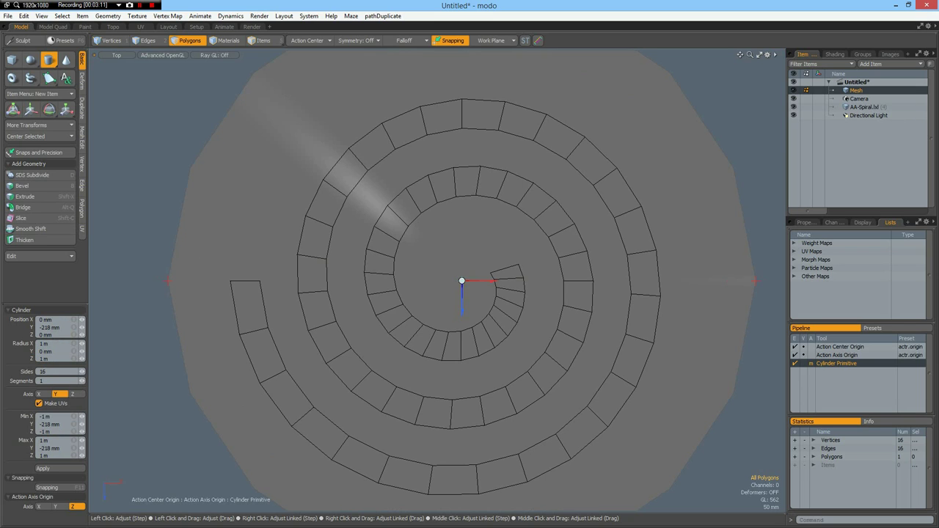
{"action": "left_click", "coordinate": [74, 328]}
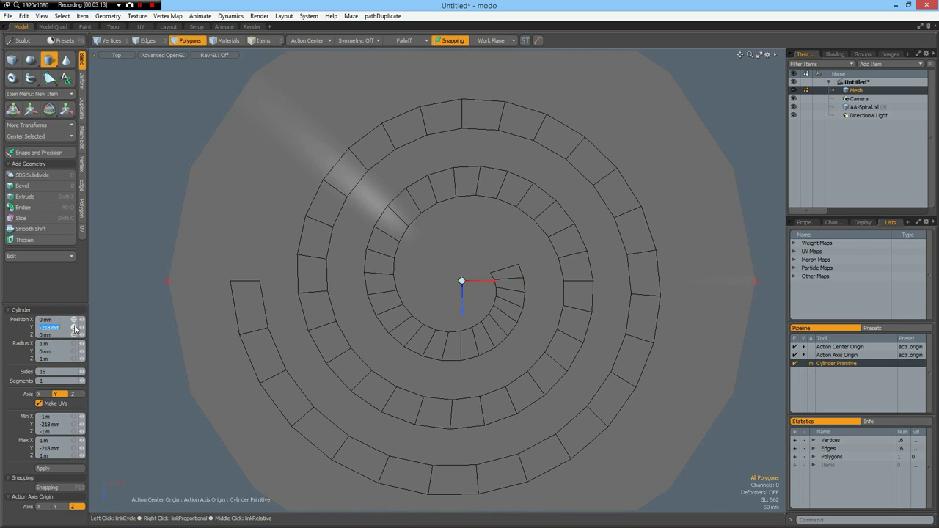
{"action": "type", "text": "0"}
{"action": "key", "text": "Return"}
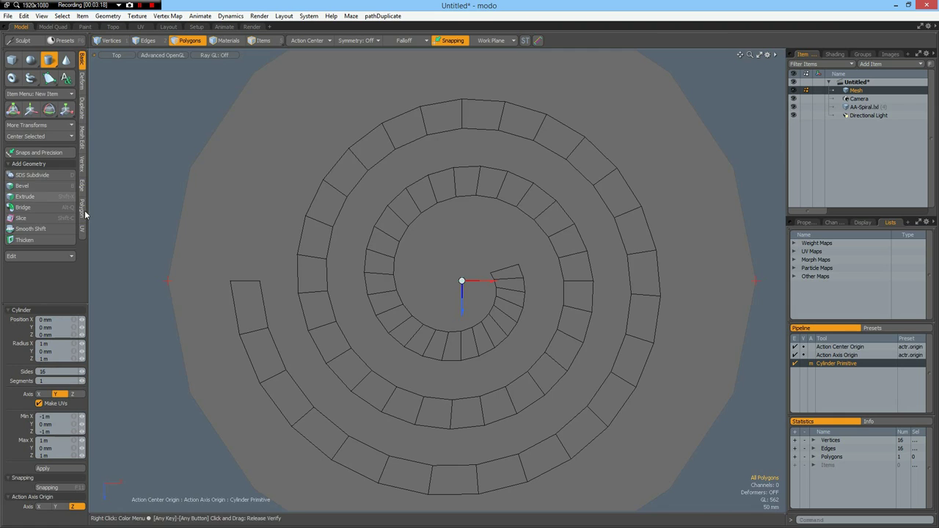
Split the disc into wedges from its center with Spikey and cut the background spiral's outline into it with Solid Drill.
{"action": "left_click", "coordinate": [82, 209]}
{"action": "left_click", "coordinate": [29, 121]}
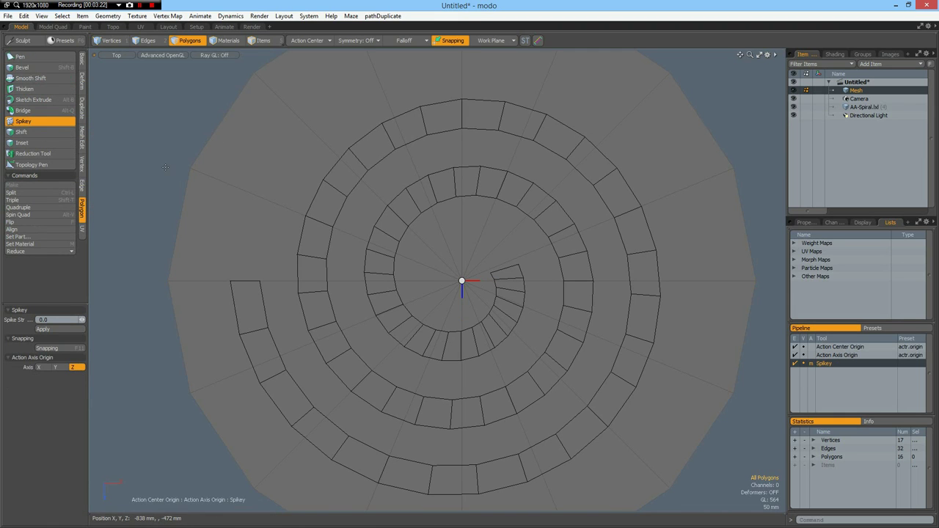
{"action": "left_click", "coordinate": [82, 140]}
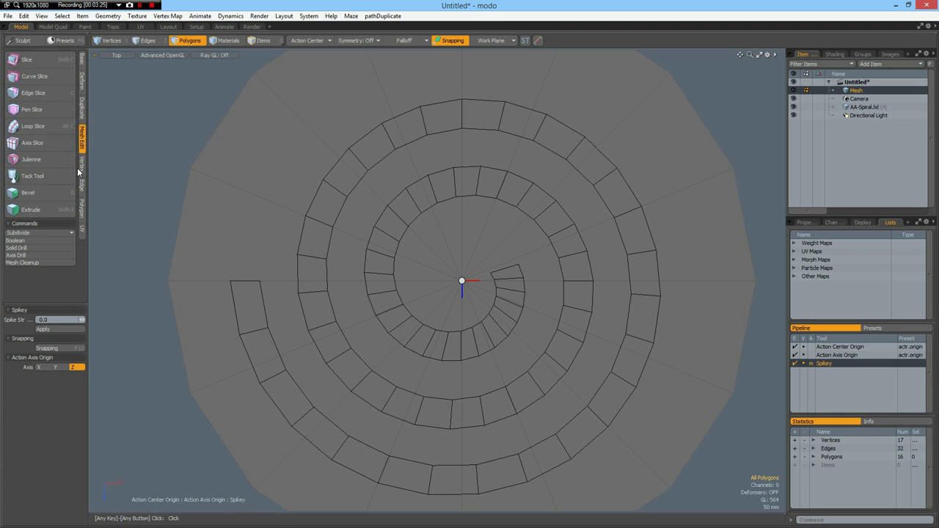
{"action": "left_click", "coordinate": [32, 249]}
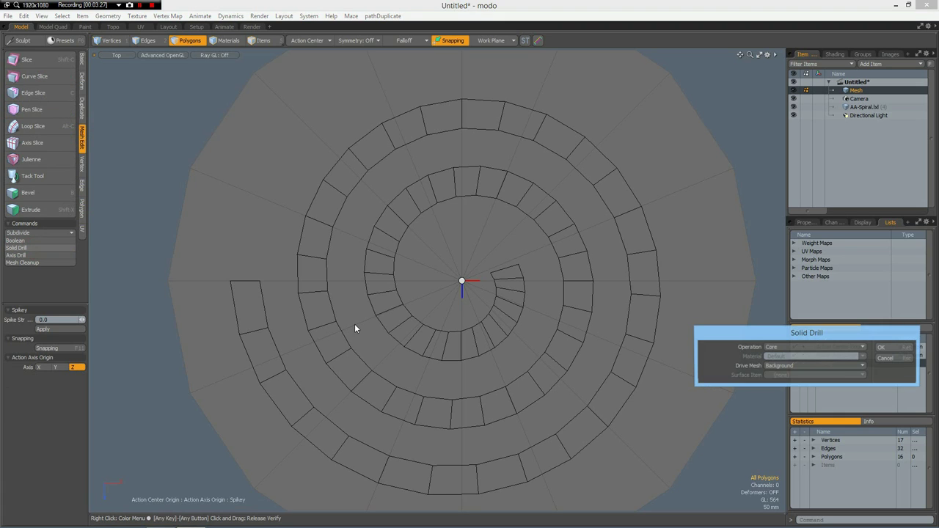
{"action": "left_click", "coordinate": [866, 348]}
{"action": "left_click", "coordinate": [864, 361]}
{"action": "left_click", "coordinate": [885, 348]}
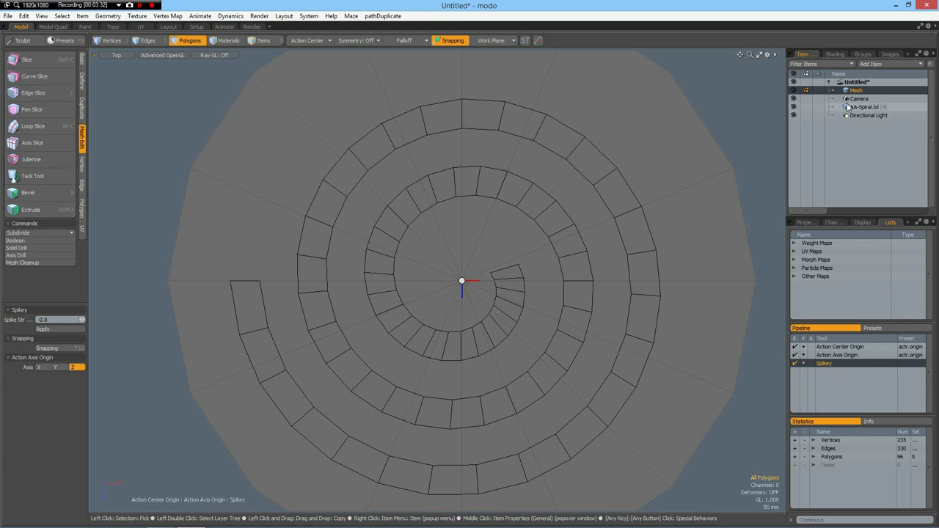
Delete the AA-Spiral.lxl mesh item and make the disc's Mesh item active.
{"action": "left_click", "coordinate": [848, 107]}
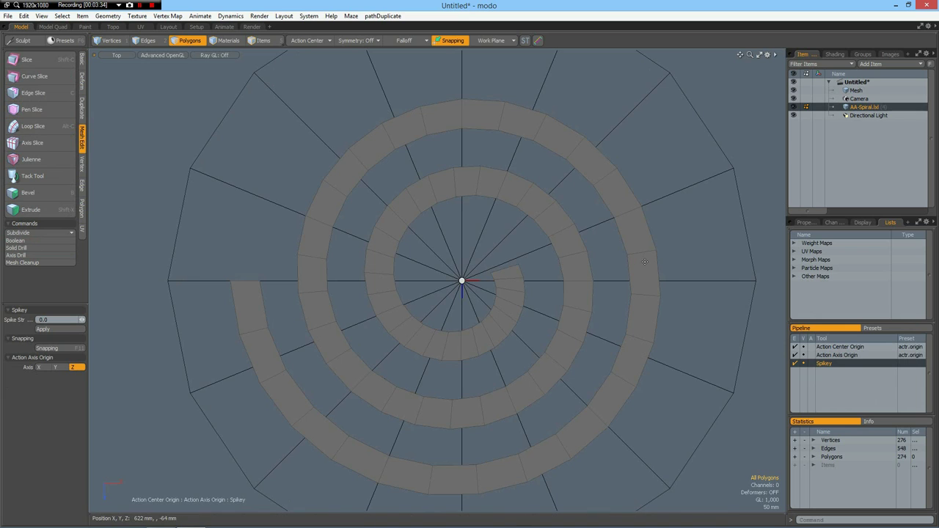
{"action": "key", "text": "Delete"}
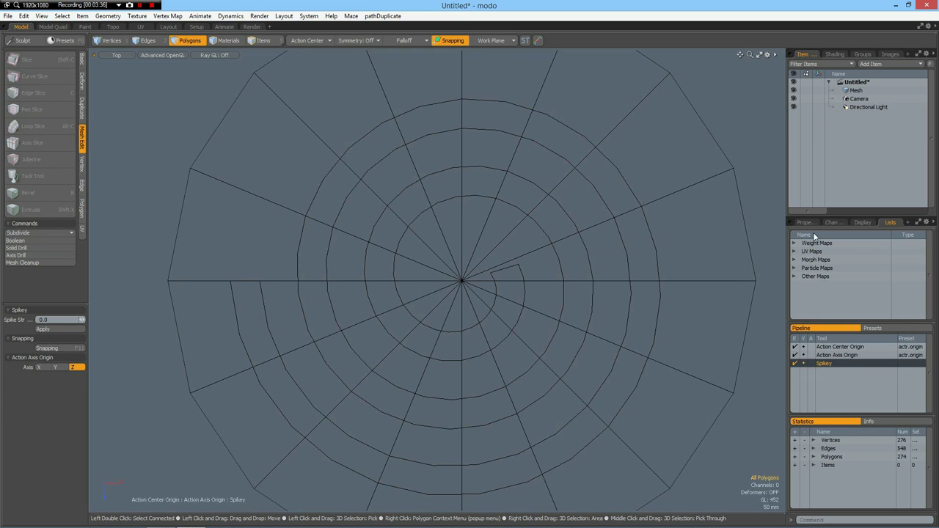
{"action": "left_click", "coordinate": [856, 90]}
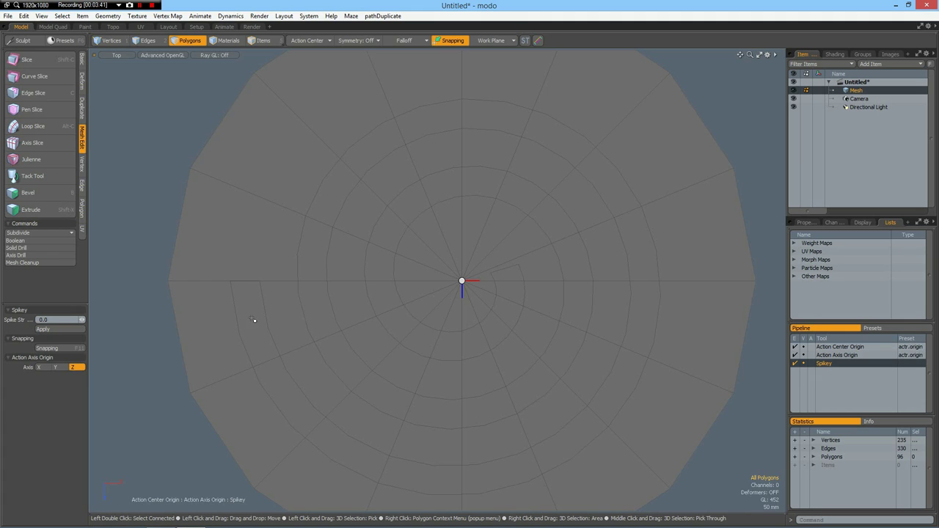
Select the spiral band's polygons from the outer end inward to the X axis and delete all other polygons of the disc.
{"action": "key", "text": "space"}
{"action": "left_click", "coordinate": [251, 318]}
{"action": "left_click", "coordinate": [276, 386], "text": "shift"}
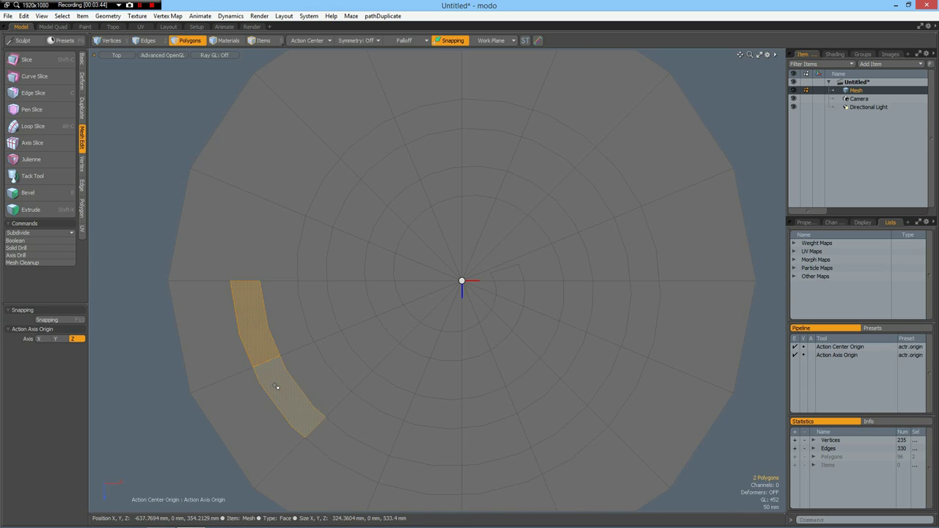
{"action": "key", "text": "Up"}
{"action": "key", "text": "Up"}
{"action": "key", "text": "Up"}
{"action": "key", "text": "Up"}
{"action": "key", "text": "Up"}
{"action": "key", "text": "Up"}
{"action": "key", "text": "Up"}
{"action": "key", "text": "Up"}
{"action": "key", "text": "Up"}
{"action": "key", "text": "Up"}
{"action": "key", "text": "Up"}
{"action": "key", "text": "Up"}
{"action": "key", "text": "Up"}
{"action": "key", "text": "Up"}
{"action": "key", "text": "Up"}
{"action": "key", "text": "Up"}
{"action": "key", "text": "Up"}
{"action": "key", "text": "Up"}
{"action": "key", "text": "Up"}
{"action": "key", "text": "Up"}
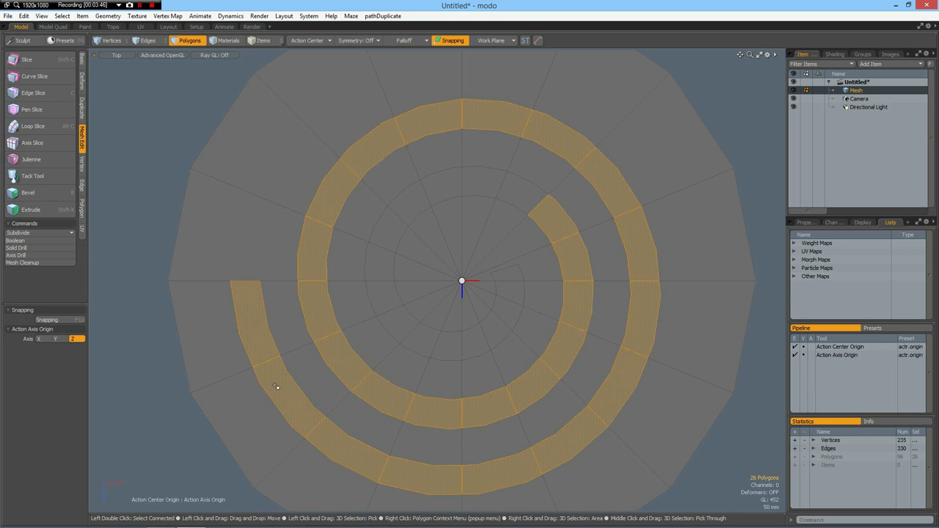
{"action": "key", "text": "Up"}
{"action": "key", "text": "Up"}
{"action": "key", "text": "Up"}
{"action": "key", "text": "Up"}
{"action": "key", "text": "Up"}
{"action": "key", "text": "Up"}
{"action": "key", "text": "Up"}
{"action": "key", "text": "Up"}
{"action": "key", "text": "Up"}
{"action": "key", "text": "Up"}
{"action": "key", "text": "Up"}
{"action": "key", "text": "Up"}
{"action": "key", "text": "Up"}
{"action": "key", "text": "Up"}
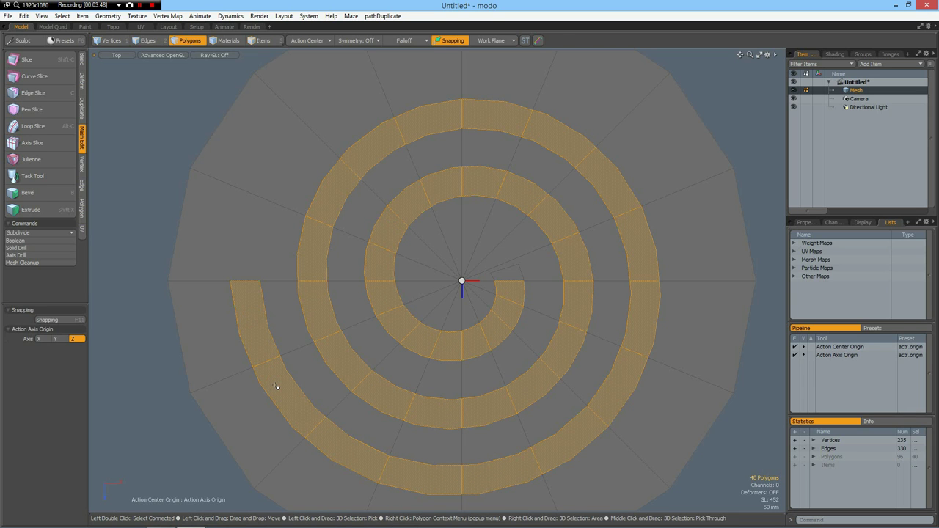
{"action": "key", "text": "bracketleft"}
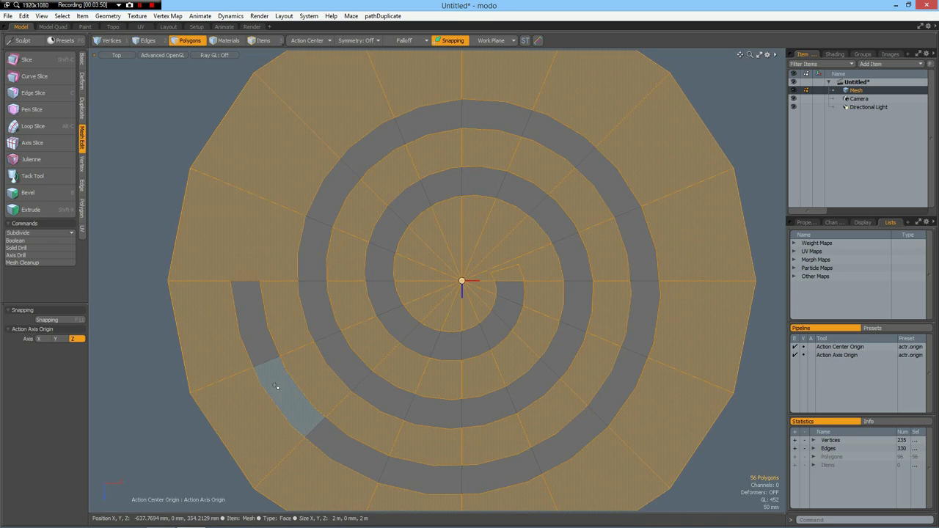
{"action": "key", "text": "Delete"}
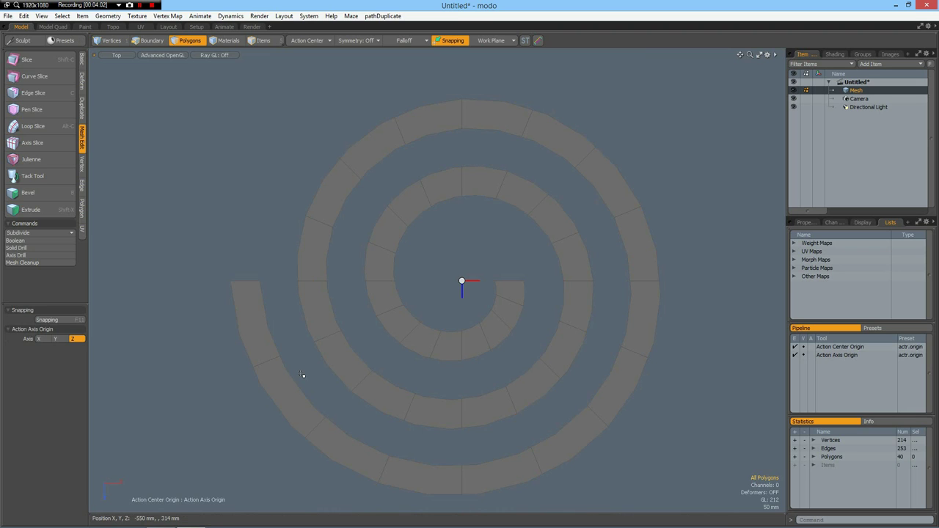
Turn on vertex display and remove all vertices with two edges except the corner vertices at both ends of the spiral.
{"action": "key", "text": "ctrl+6"}
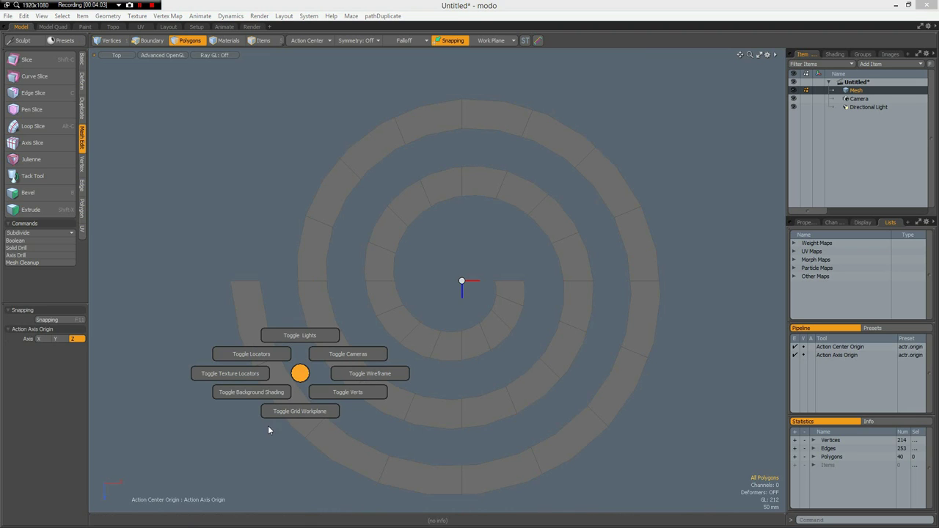
{"action": "left_click", "coordinate": [341, 393]}
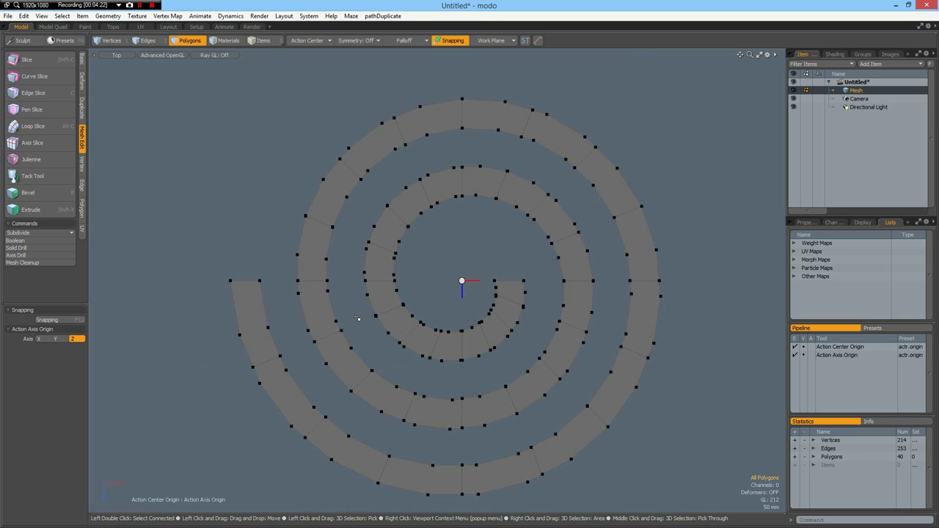
{"action": "left_click", "coordinate": [814, 441]}
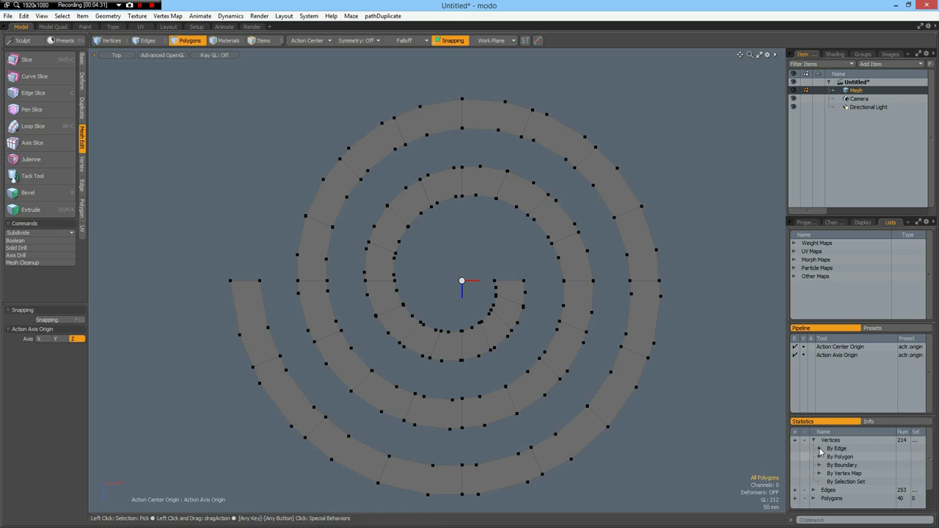
{"action": "left_click", "coordinate": [819, 448]}
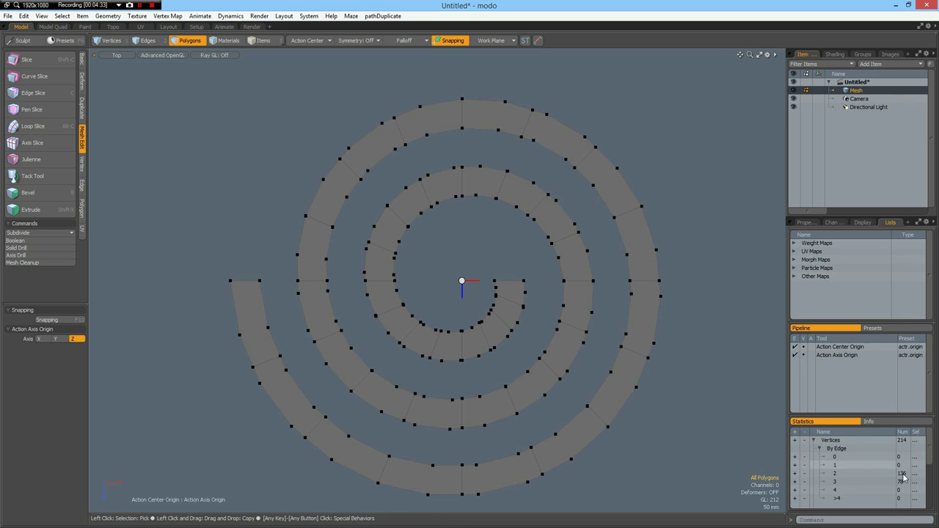
{"action": "left_click", "coordinate": [795, 474]}
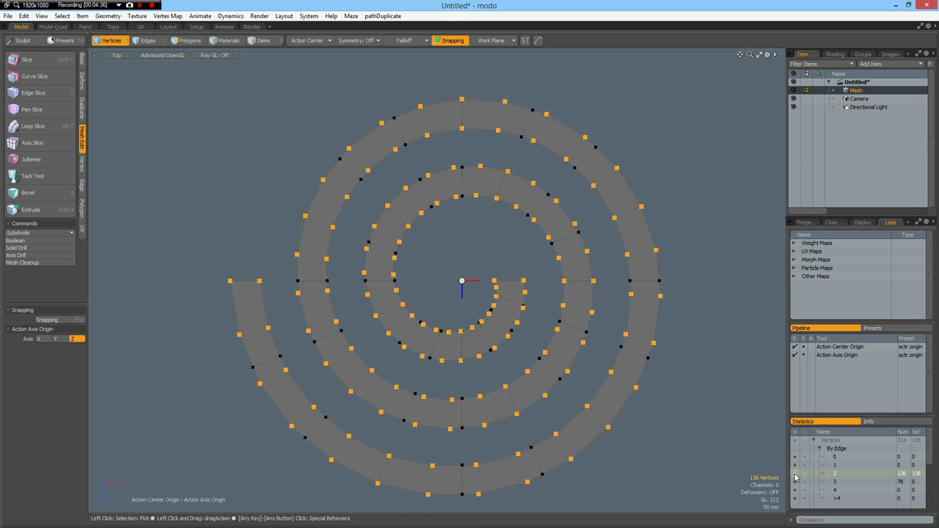
{"action": "key", "text": "ctrl"}
{"action": "left_click_drag", "start_coordinate": [215, 271], "coordinate": [267, 292], "text": "ctrl"}
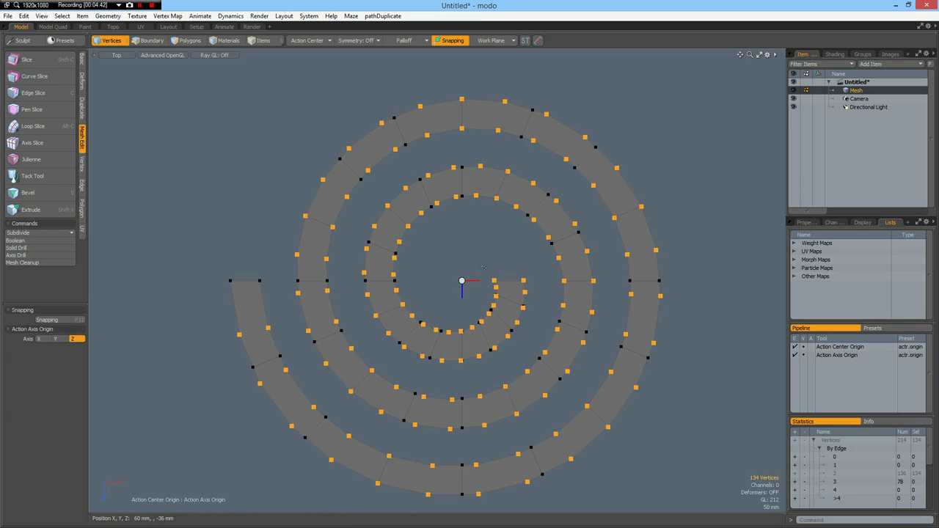
{"action": "left_click_drag", "start_coordinate": [482, 265], "coordinate": [543, 284], "text": "ctrl"}
{"action": "key", "text": "BackSpace"}
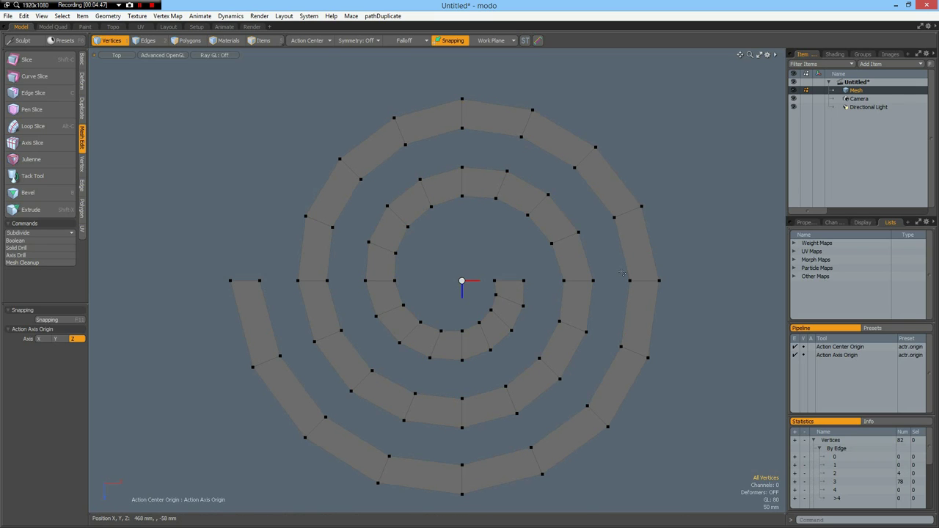
{"action": "key", "text": "Escape"}
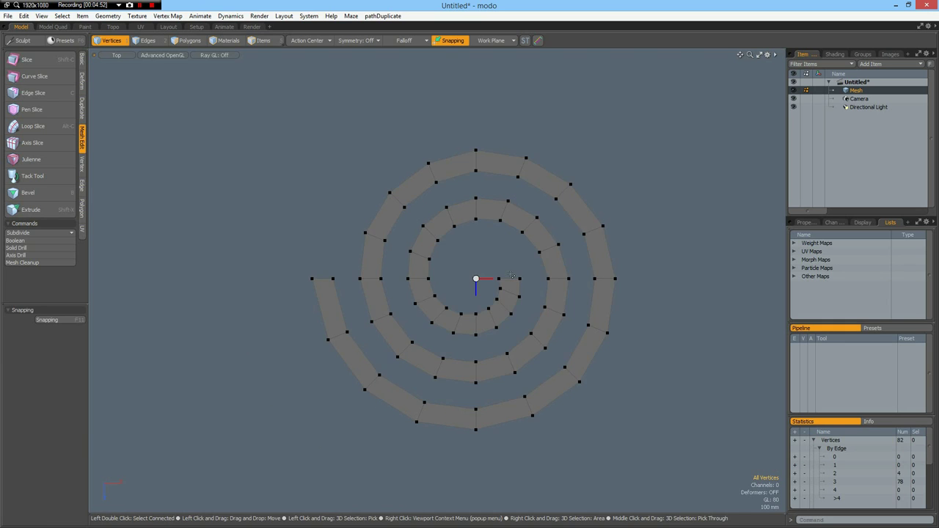
Add a new mesh item and draw a 16-sided cylinder about 214 mm in radius from the spiral's center.
{"action": "key", "text": "n"}
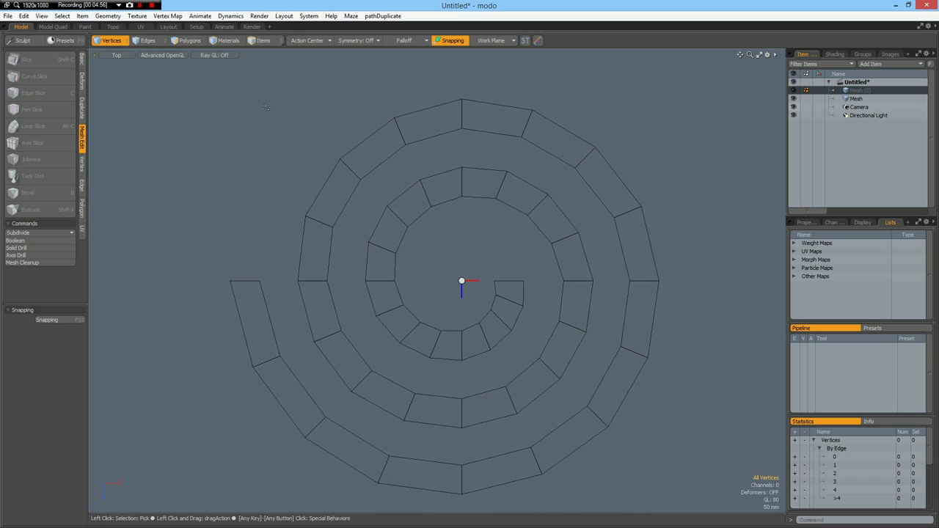
{"action": "left_click", "coordinate": [81, 60]}
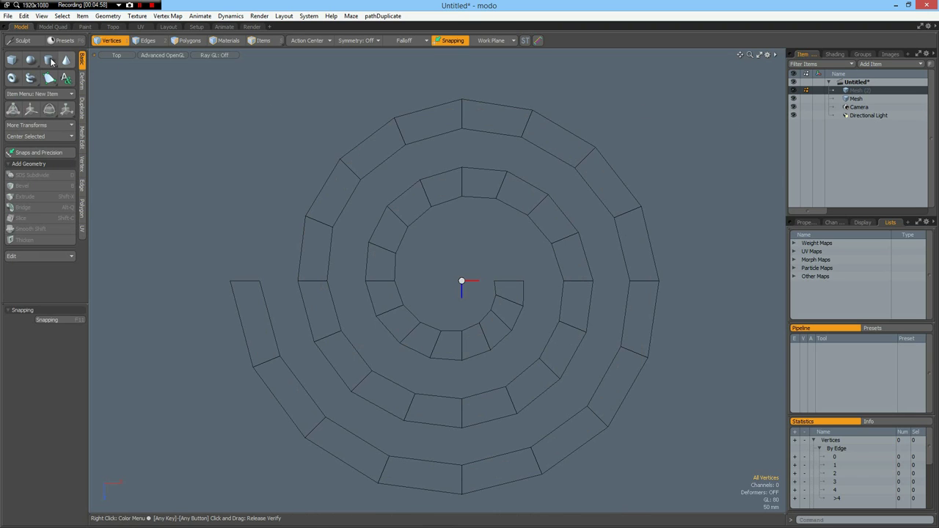
{"action": "left_click", "coordinate": [49, 61]}
{"action": "key", "text": "ctrl"}
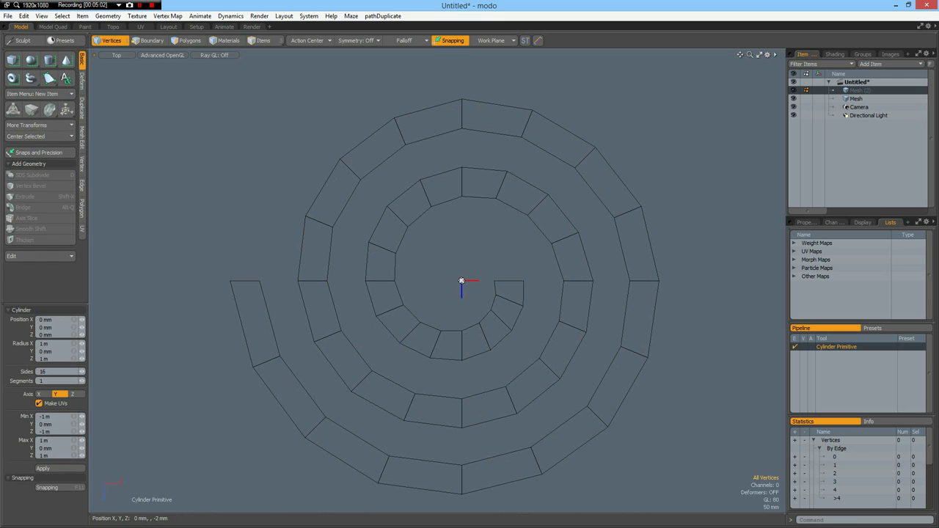
{"action": "left_click_drag", "start_coordinate": [461, 281], "coordinate": [523, 281]}
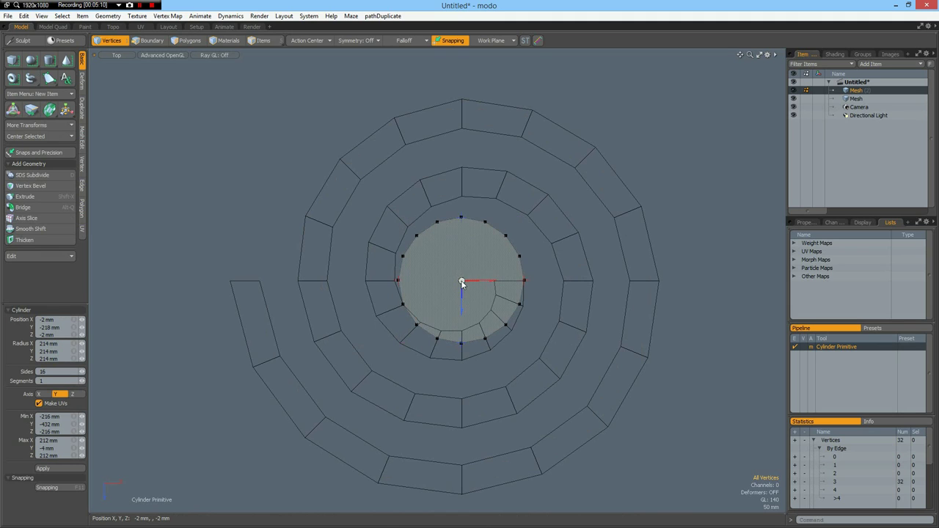
Set the cylinder's X, Y and Z position to 0 mm and show the scene in the perspective view.
{"action": "left_click", "coordinate": [73, 322]}
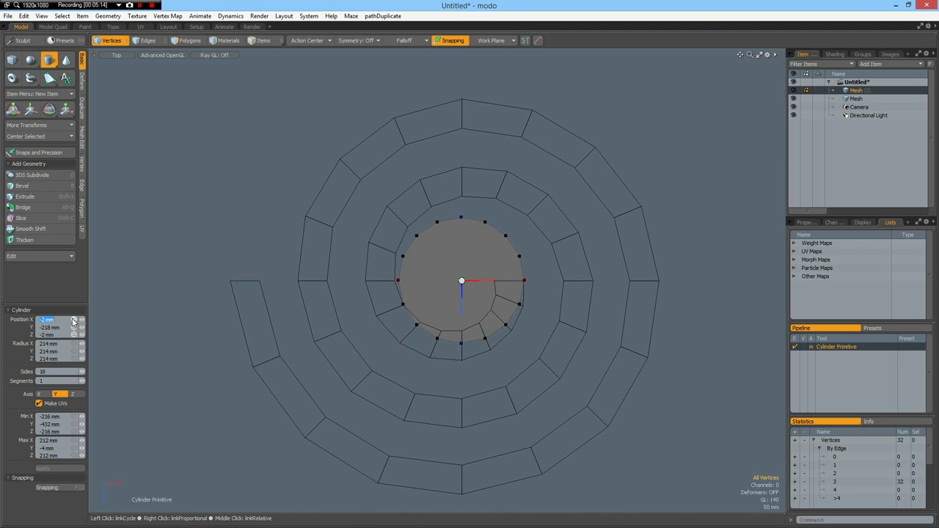
{"action": "type", "text": "0"}
{"action": "key", "text": "Return"}
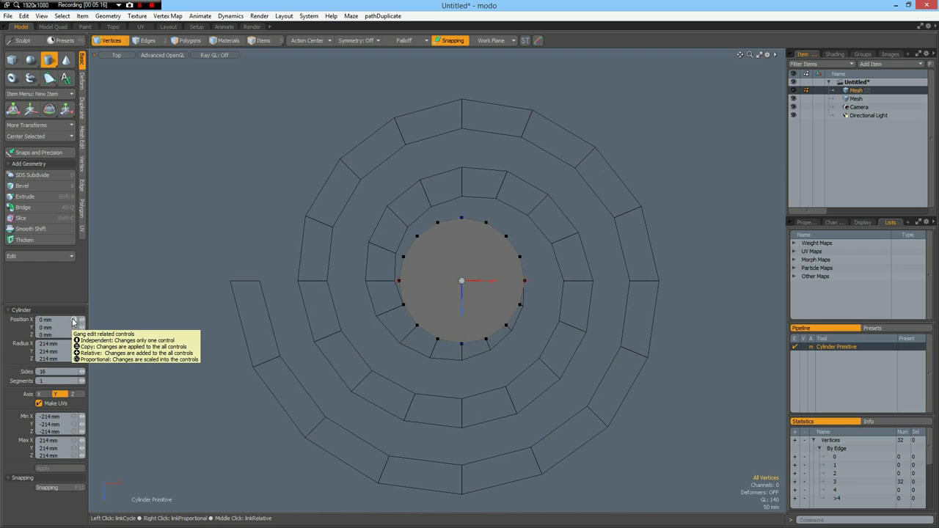
{"action": "key", "text": "ctrl+space"}
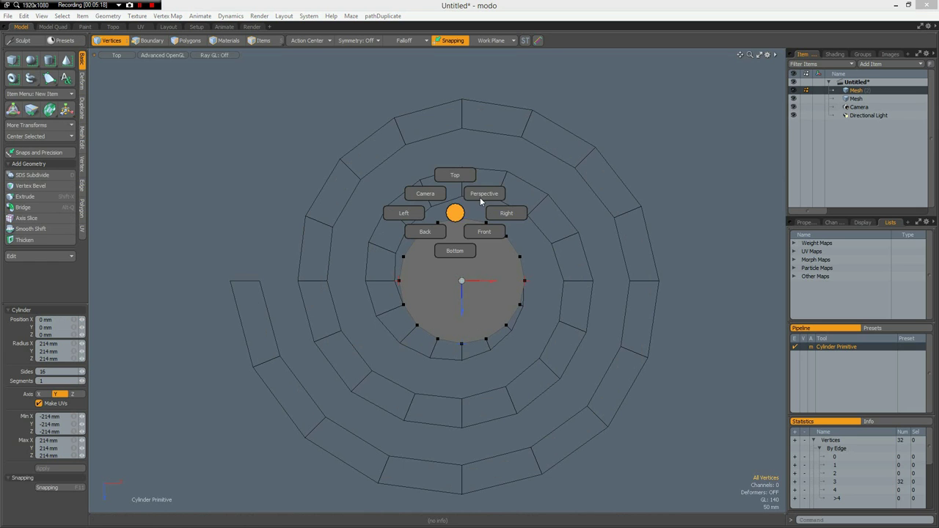
{"action": "left_click", "coordinate": [481, 195]}
{"action": "left_click_drag", "start_coordinate": [514, 289], "coordinate": [427, 320], "text": "alt"}
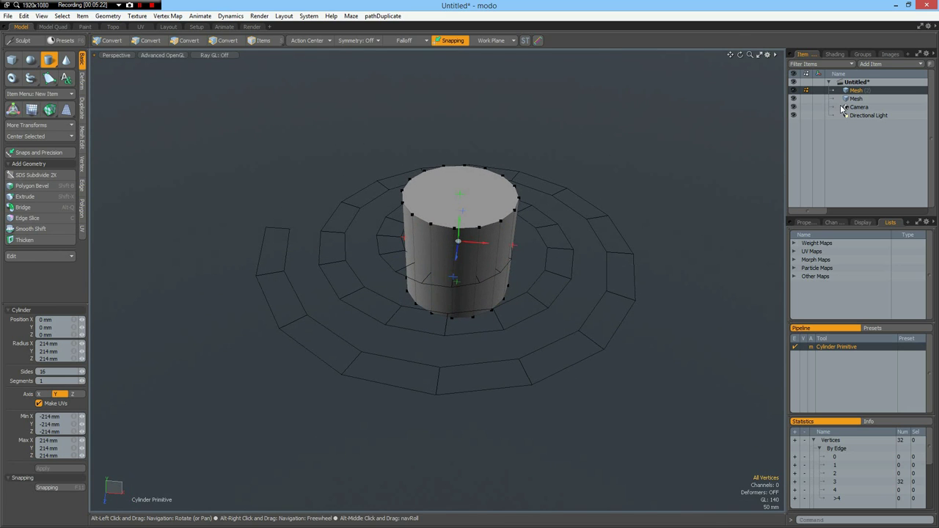
Run Solid Drill on the spiral mesh with the Stencil operation, Default material and the background cylinder as drive mesh.
{"action": "left_click", "coordinate": [852, 98]}
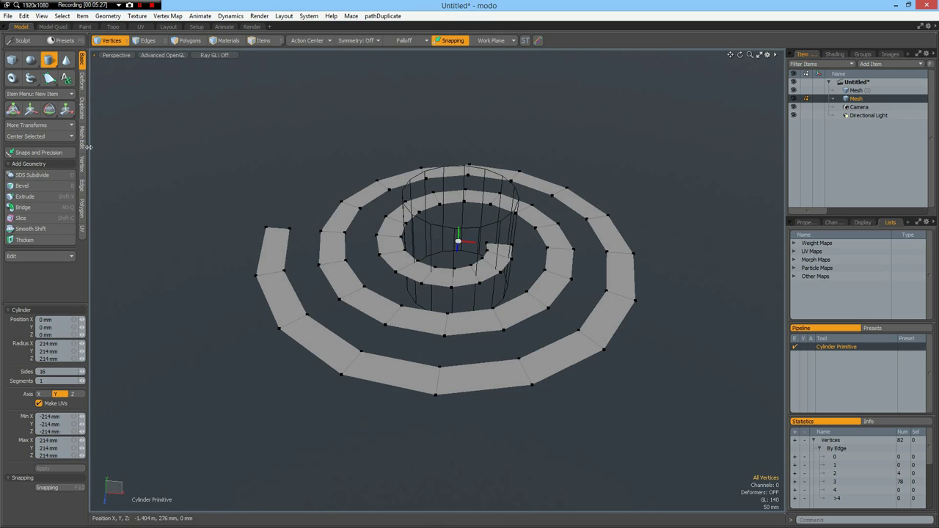
{"action": "left_click", "coordinate": [108, 16]}
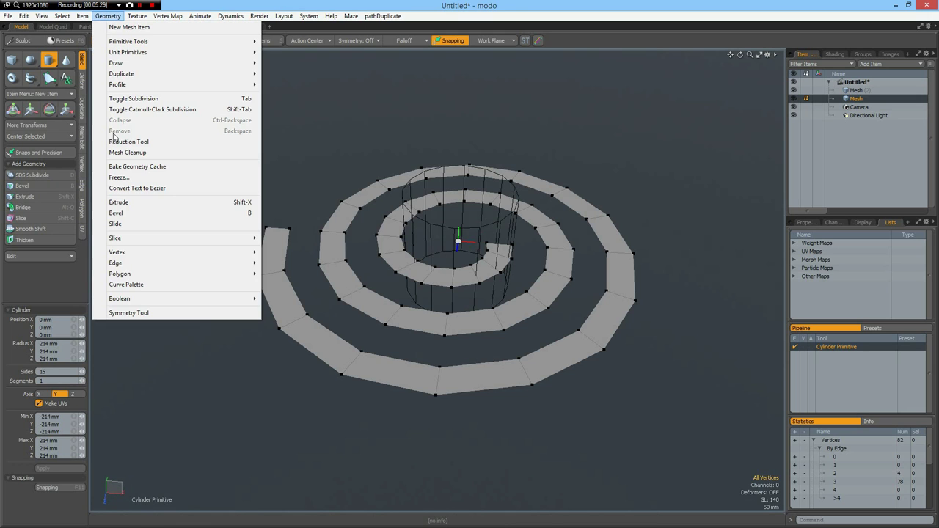
{"action": "mouse_move", "coordinate": [156, 303]}
{"action": "left_click", "coordinate": [296, 308]}
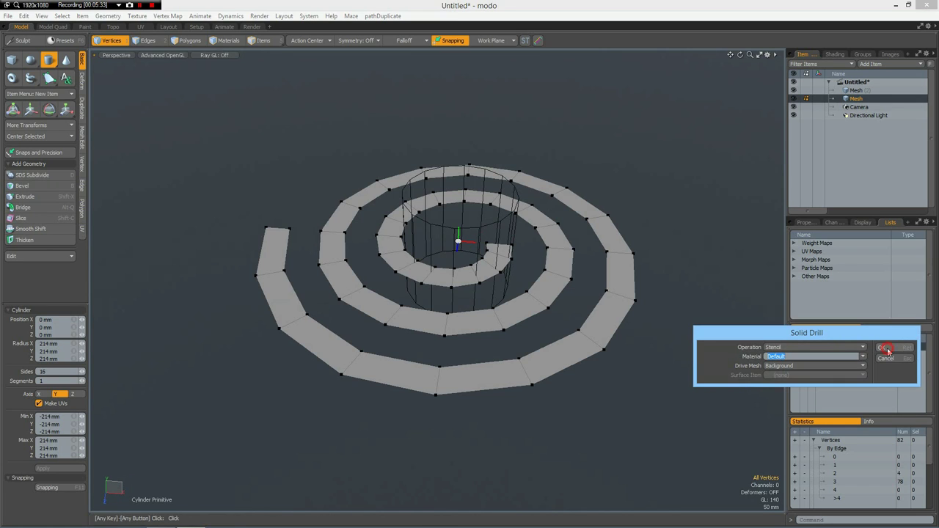
{"action": "left_click", "coordinate": [887, 349]}
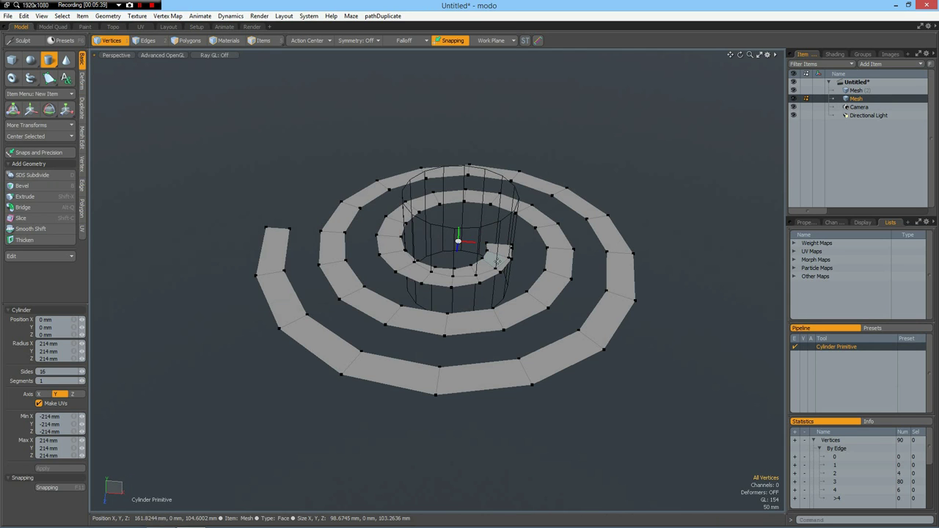
Join the two nearly coincident vertices at the outer corner of the spiral's inner end into one.
{"action": "left_click_drag", "start_coordinate": [493, 273], "coordinate": [487, 299], "text": "alt"}
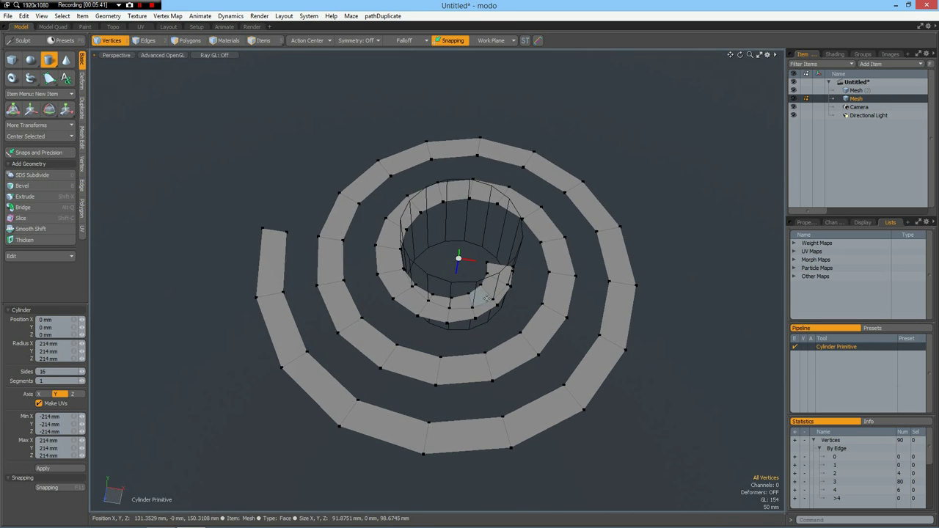
{"action": "scroll", "coordinate": [487, 299], "scroll_direction": "up", "scroll_amount": 3}
{"action": "scroll", "coordinate": [485, 298], "scroll_direction": "up", "scroll_amount": 2}
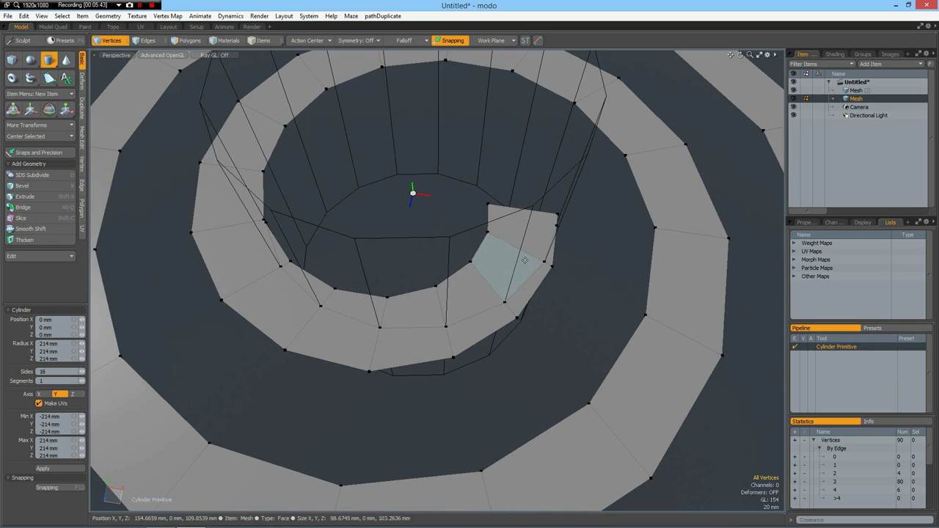
{"action": "scroll", "coordinate": [486, 298], "scroll_direction": "up", "scroll_amount": 2}
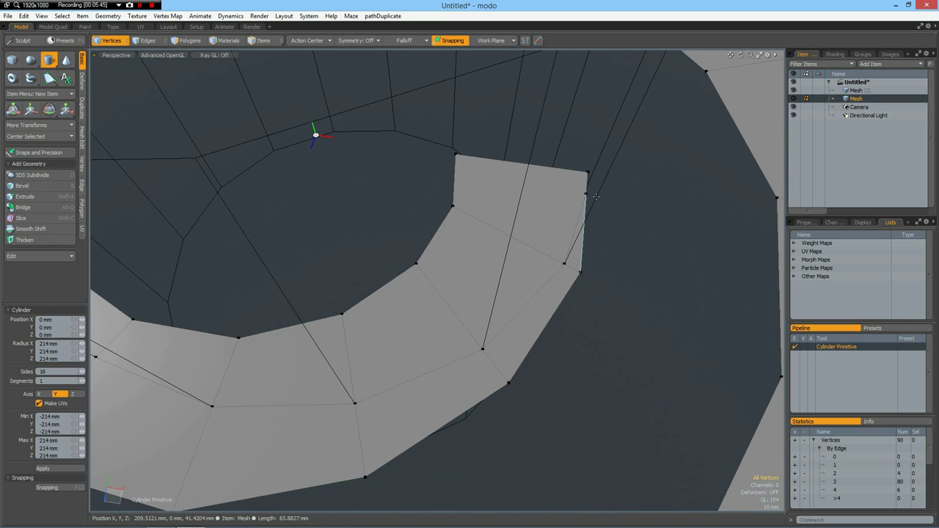
{"action": "key", "text": "space"}
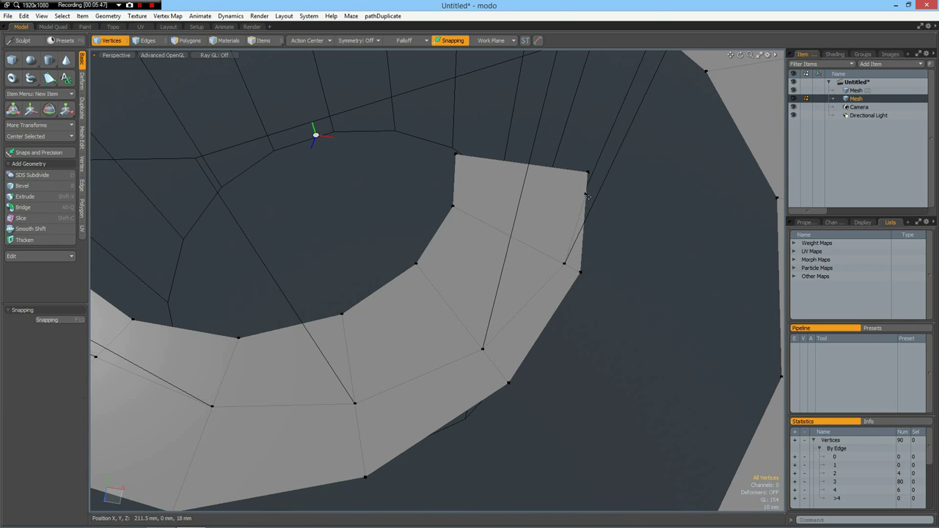
{"action": "left_click", "coordinate": [586, 195]}
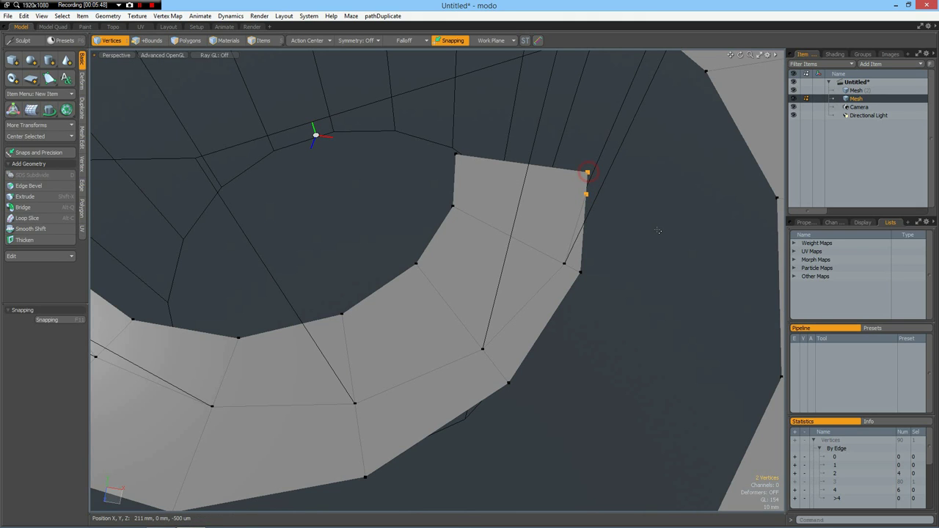
{"action": "key", "text": "alt+j"}
{"action": "scroll", "coordinate": [503, 306], "scroll_direction": "down", "scroll_amount": 5}
{"action": "scroll", "coordinate": [315, 335], "scroll_direction": "up", "scroll_amount": 3}
{"action": "scroll", "coordinate": [315, 335], "scroll_direction": "down", "scroll_amount": 3}
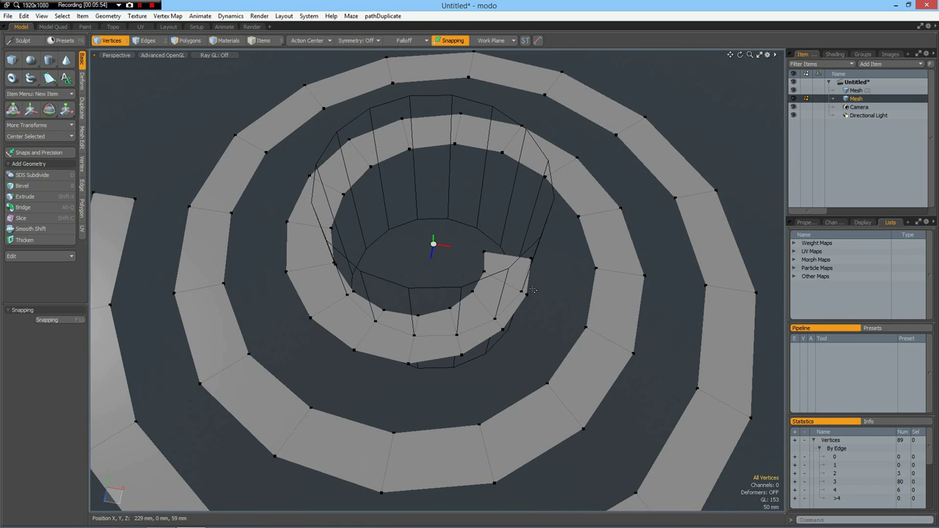
Select the six spiral polygons inside the cylinder's outline, starting from the inner end, and delete them.
{"action": "key", "text": "3"}
{"action": "mouse_move", "coordinate": [520, 276]}
{"action": "left_mouse_down"}
{"action": "mouse_move", "coordinate": [452, 325]}
{"action": "mouse_move", "coordinate": [397, 323]}
{"action": "mouse_move", "coordinate": [363, 309]}
{"action": "left_mouse_up"}
{"action": "key", "text": "Up"}
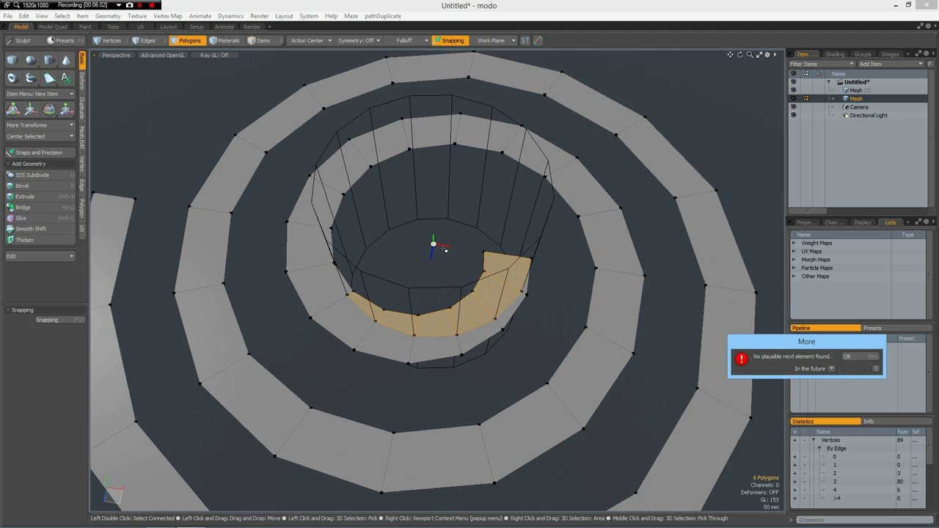
{"action": "key", "text": "Return"}
{"action": "key", "text": "Delete"}
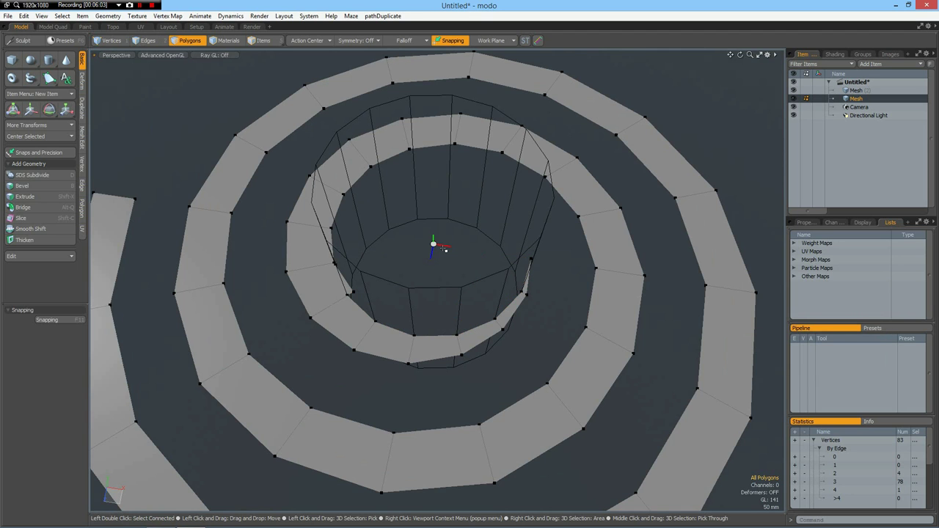
Delete the thin leftover polygon on the spiral's inner edge and join the two close vertices beside it.
{"action": "left_click_drag", "start_coordinate": [326, 264], "coordinate": [401, 197], "text": "alt"}
{"action": "scroll", "coordinate": [360, 345], "scroll_direction": "up", "scroll_amount": 5}
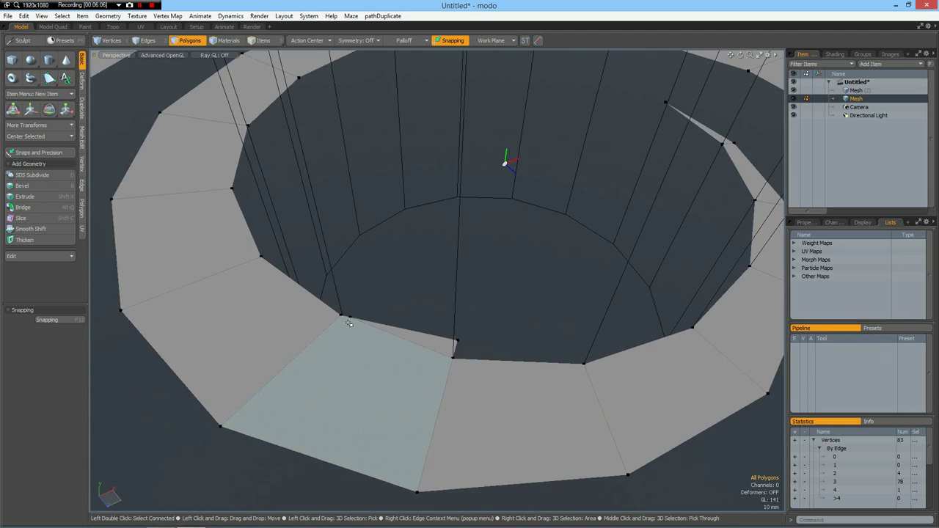
{"action": "left_click", "coordinate": [421, 331]}
{"action": "key", "text": "Delete"}
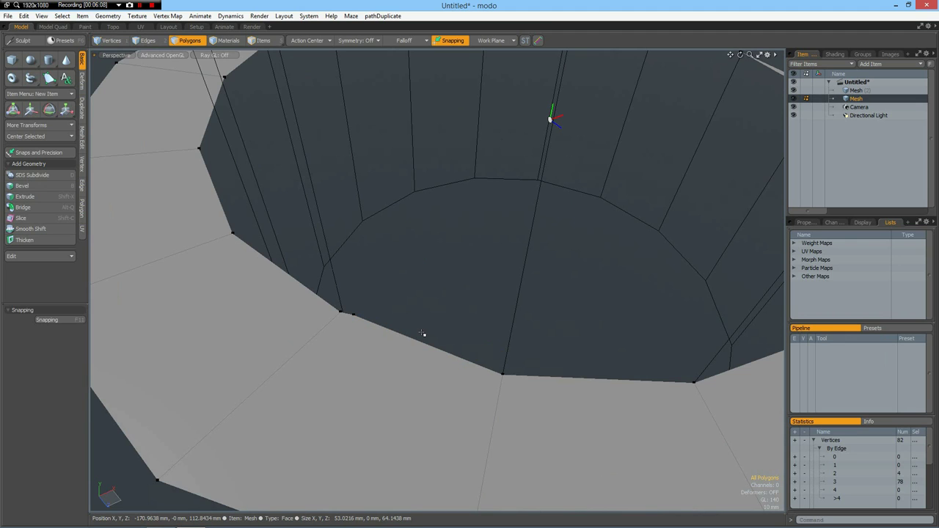
{"action": "key", "text": "1"}
{"action": "left_click", "coordinate": [339, 316]}
{"action": "left_click", "coordinate": [339, 313], "text": "shift"}
{"action": "key", "text": "alt+j"}
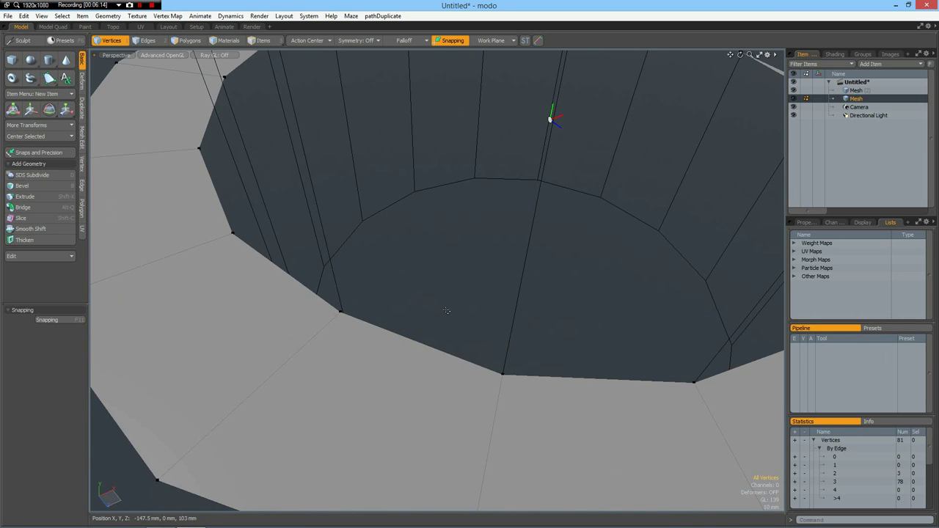
{"action": "scroll", "coordinate": [446, 309], "scroll_direction": "down", "scroll_amount": 6}
Cut the cylinder's top cap polygon, delete the rest of the cylinder, and paste the cap into the spiral mesh.
{"action": "left_click", "coordinate": [856, 89]}
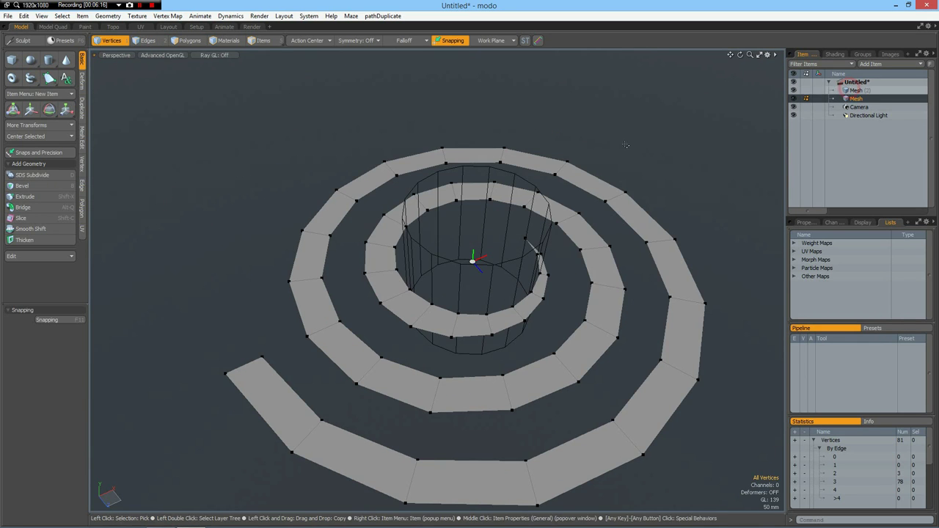
{"action": "key", "text": "3"}
{"action": "left_click", "coordinate": [484, 213]}
{"action": "key", "text": "Delete"}
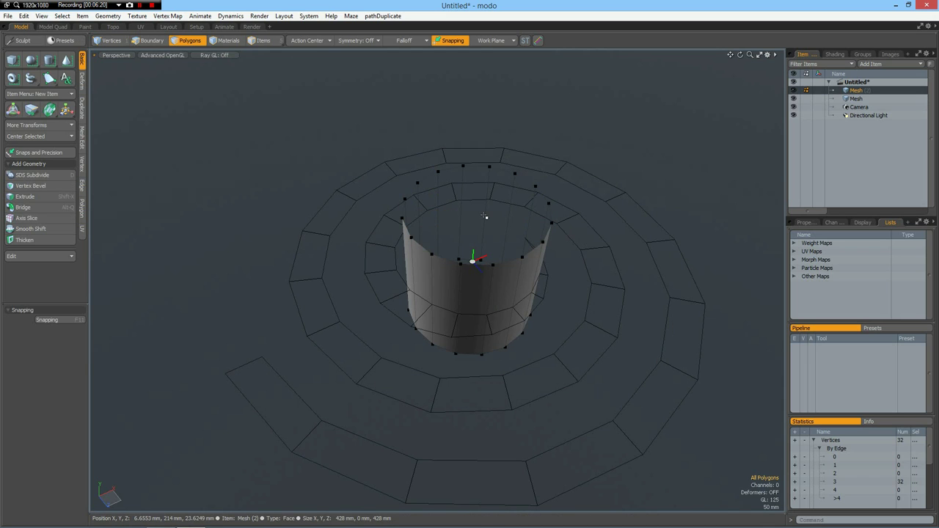
{"action": "key", "text": "Delete"}
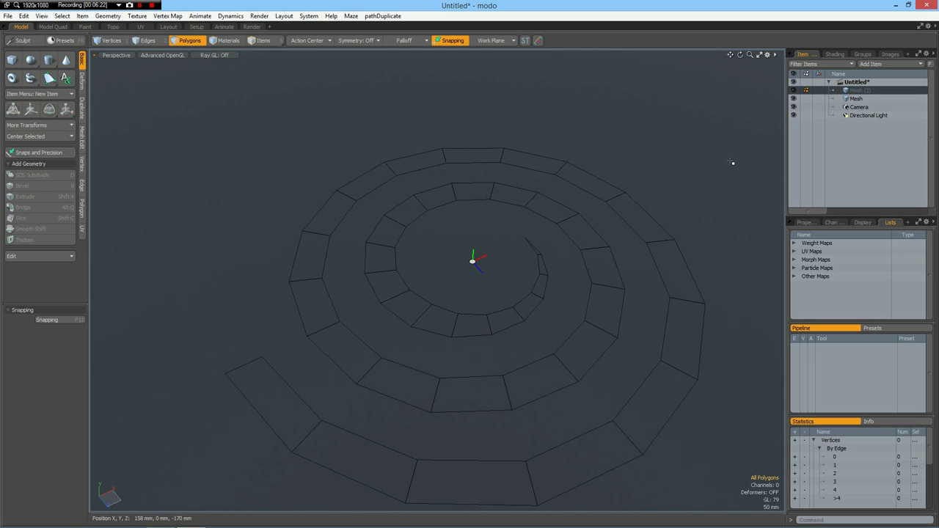
{"action": "left_click", "coordinate": [852, 99]}
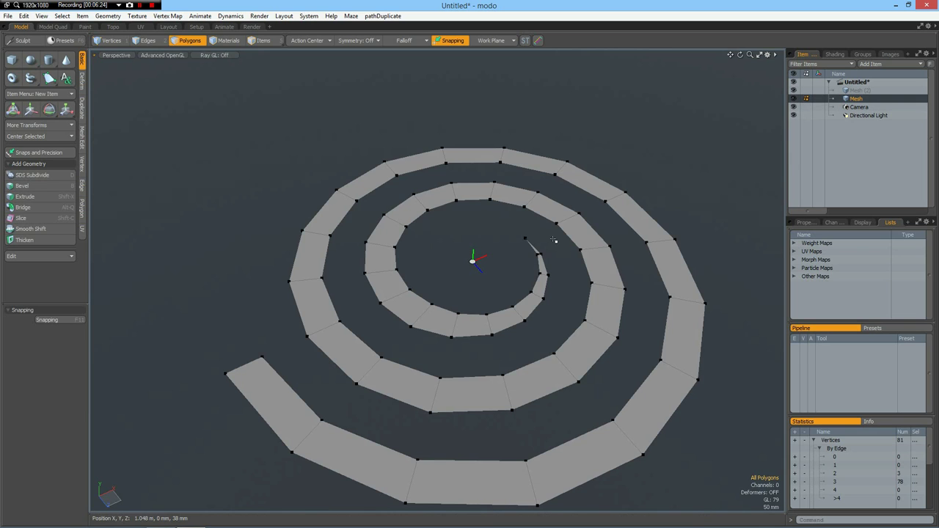
{"action": "key", "text": "ctrl+v"}
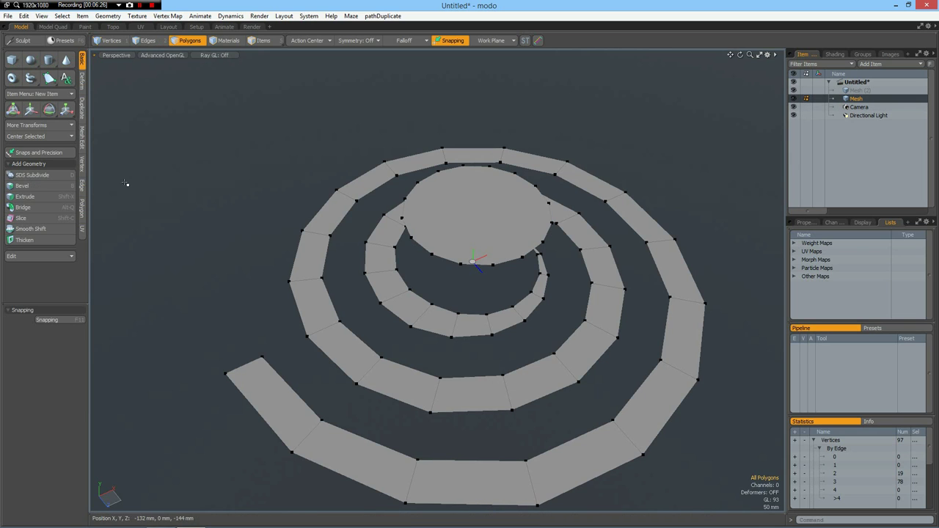
Set the Y position of all vertices to 0 mm and merge the overlapping vertices with the automatic range.
{"action": "left_click", "coordinate": [81, 164]}
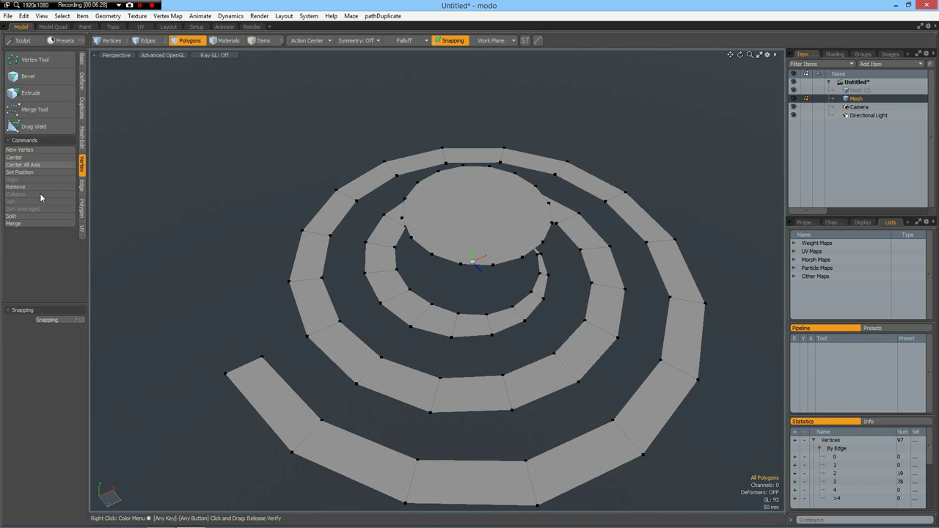
{"action": "left_click", "coordinate": [22, 173]}
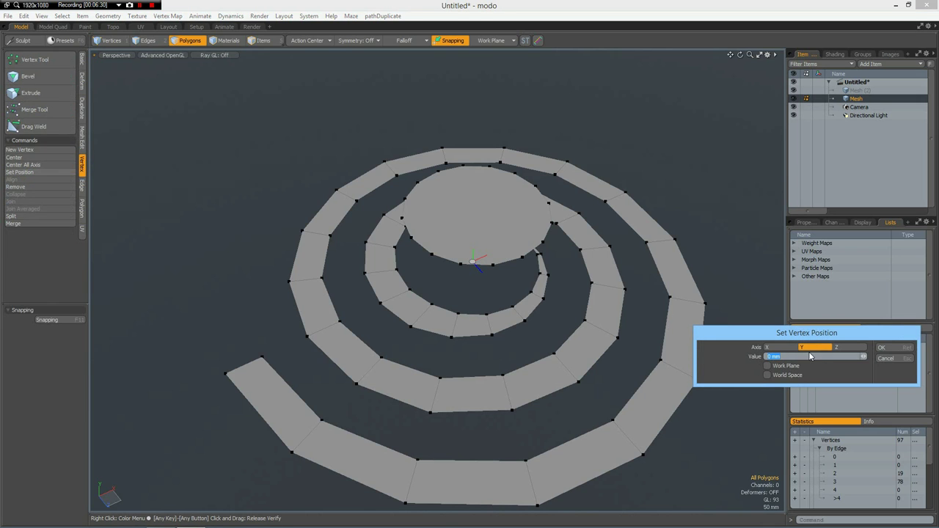
{"action": "left_click", "coordinate": [882, 347]}
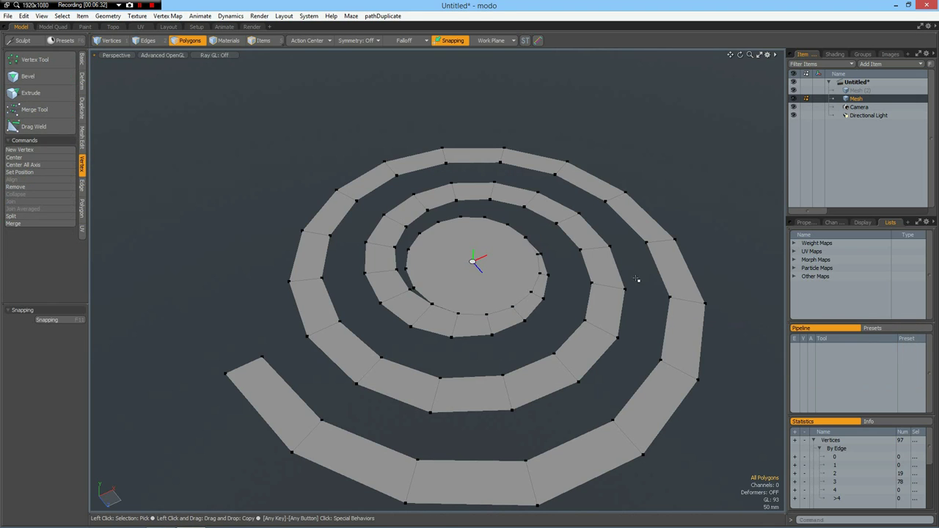
{"action": "left_click", "coordinate": [13, 224]}
{"action": "left_click", "coordinate": [881, 344]}
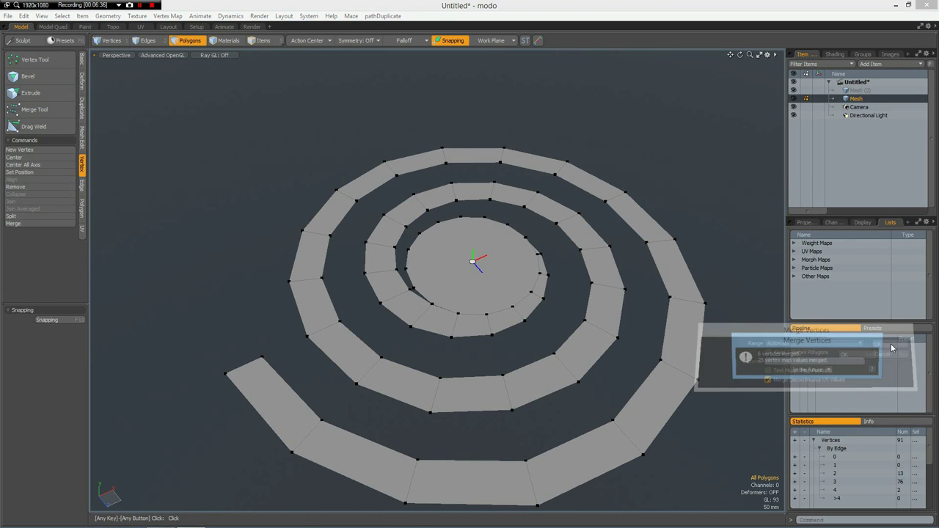
{"action": "left_click", "coordinate": [851, 359]}
Preview the mesh with subdivision and examine the junction between the center disc and the spiral's inner tip.
{"action": "scroll", "coordinate": [537, 263], "scroll_direction": "up", "scroll_amount": 3}
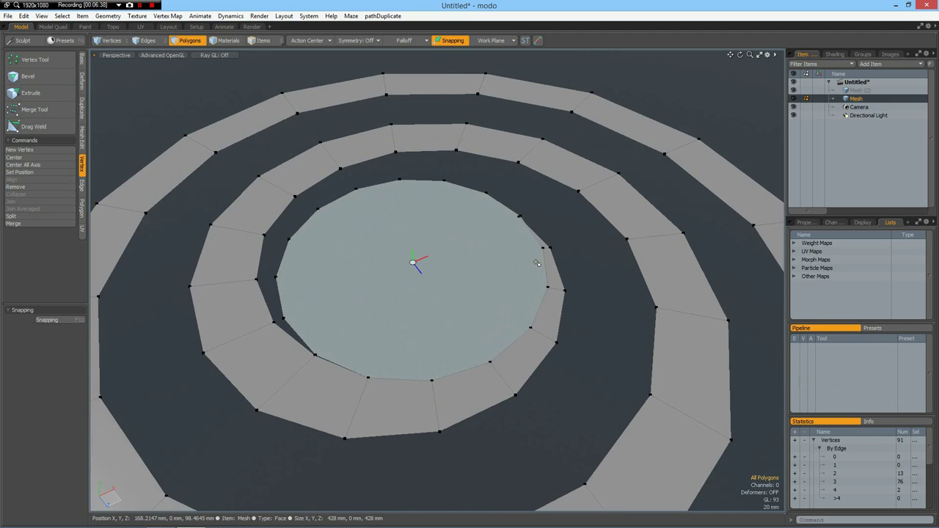
{"action": "key", "text": "Tab"}
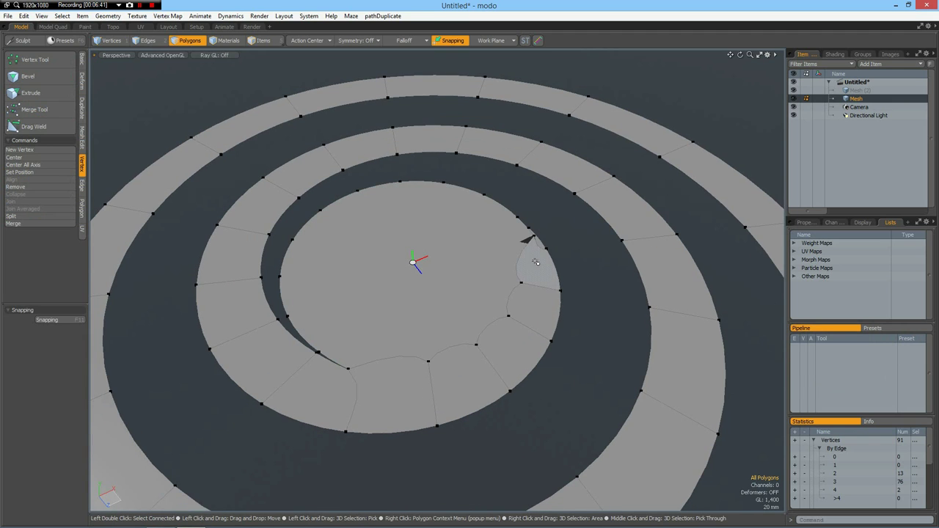
{"action": "key", "text": "1"}
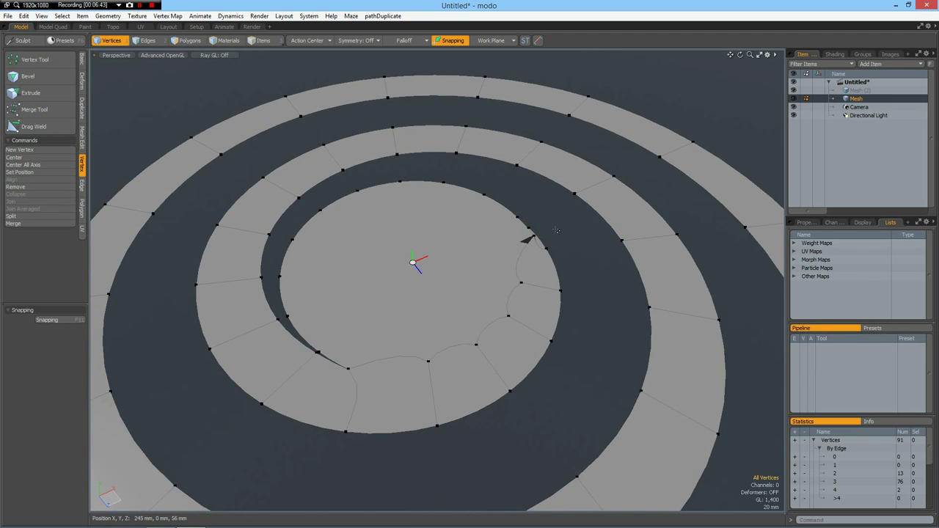
{"action": "key", "text": "Tab"}
{"action": "key", "text": "ctrl+space"}
{"action": "left_click", "coordinate": [609, 214]}
{"action": "left_click_drag", "start_coordinate": [571, 224], "coordinate": [577, 240], "text": "alt"}
{"action": "scroll", "coordinate": [556, 182], "scroll_direction": "up", "scroll_amount": 3}
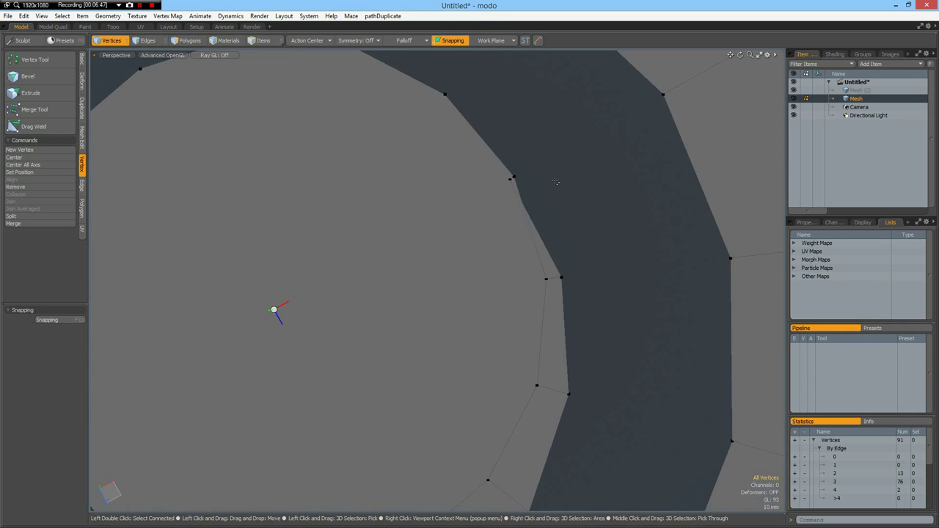
{"action": "key", "text": "Tab"}
{"action": "key", "text": "Tab"}
Join the disc vertex with the adjacent vertex at the spiral's inner tip and check that only one vertex remains.
{"action": "left_click", "coordinate": [513, 178]}
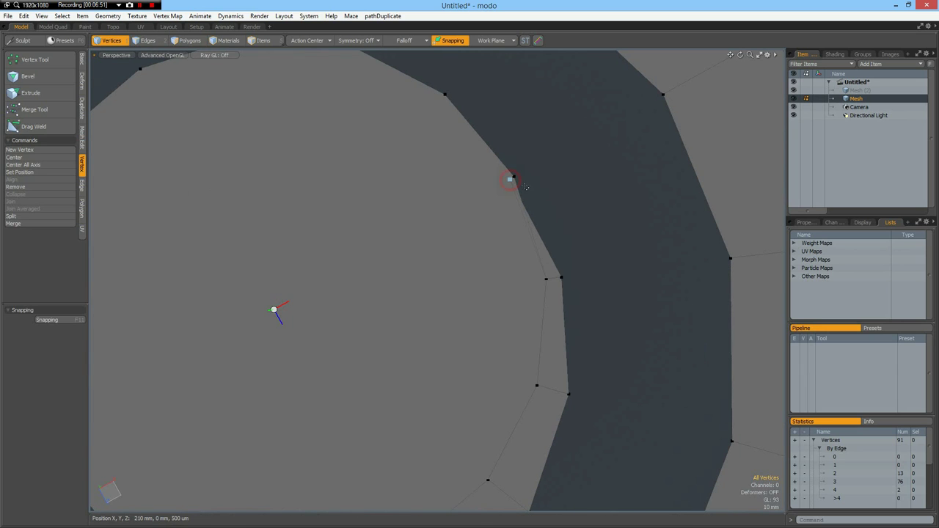
{"action": "left_click", "coordinate": [514, 179], "text": "shift"}
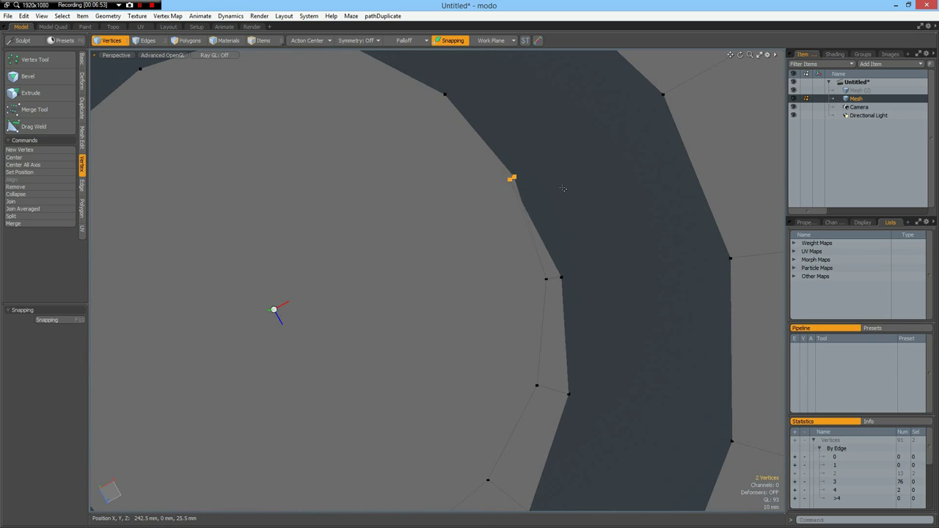
{"action": "key", "text": "j"}
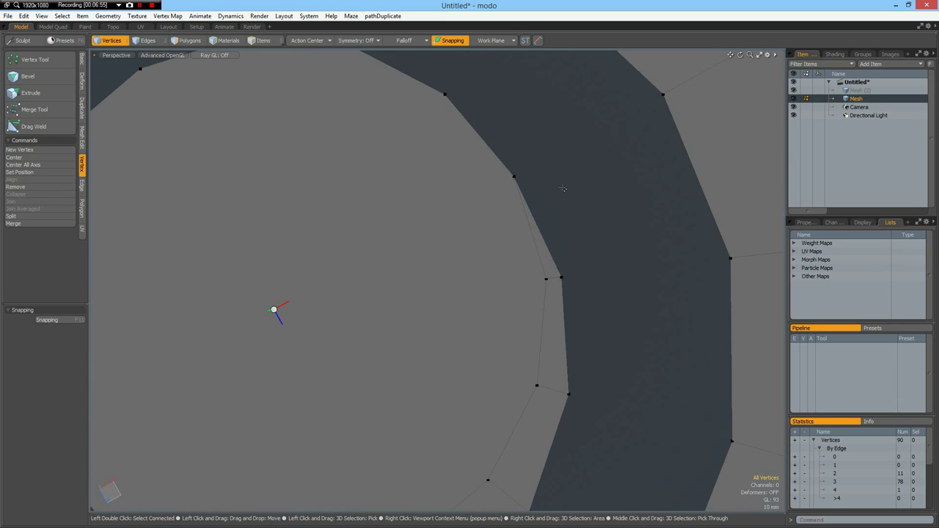
{"action": "right_click_drag", "start_coordinate": [492, 151], "coordinate": [537, 209]}
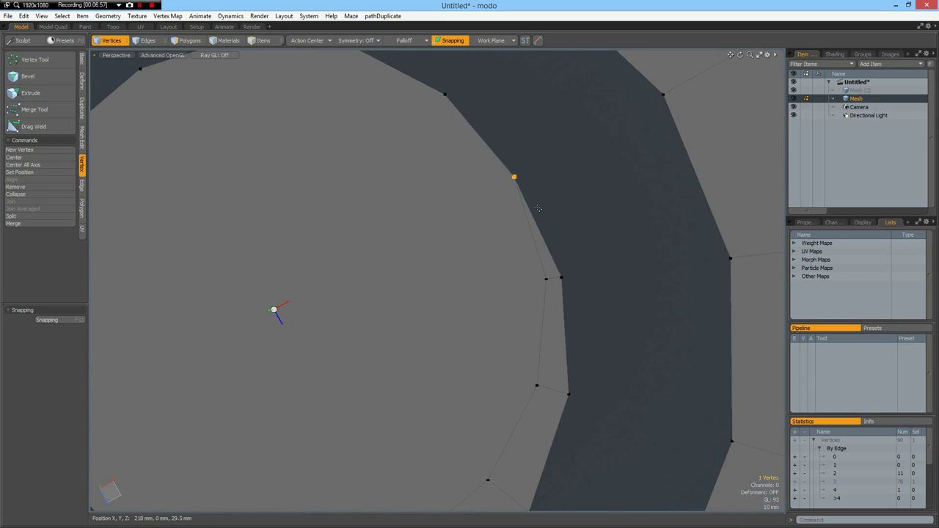
{"action": "left_click", "coordinate": [586, 247]}
Preview the subdivision, then join averaged the two vertices where the gap between disc and spiral band narrows.
{"action": "key", "text": "Tab"}
{"action": "scroll", "coordinate": [593, 235], "scroll_direction": "down", "scroll_amount": 4}
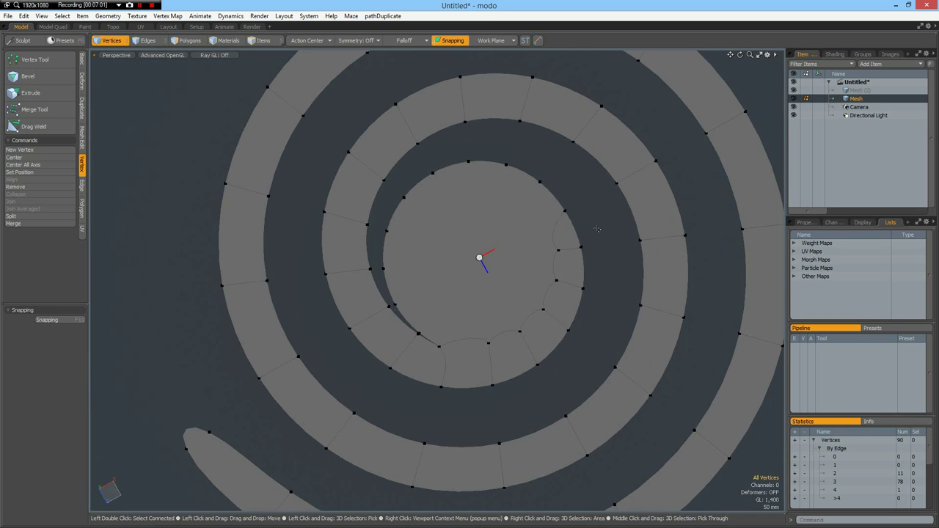
{"action": "scroll", "coordinate": [450, 328], "scroll_direction": "up", "scroll_amount": 3}
{"action": "key", "text": "Tab"}
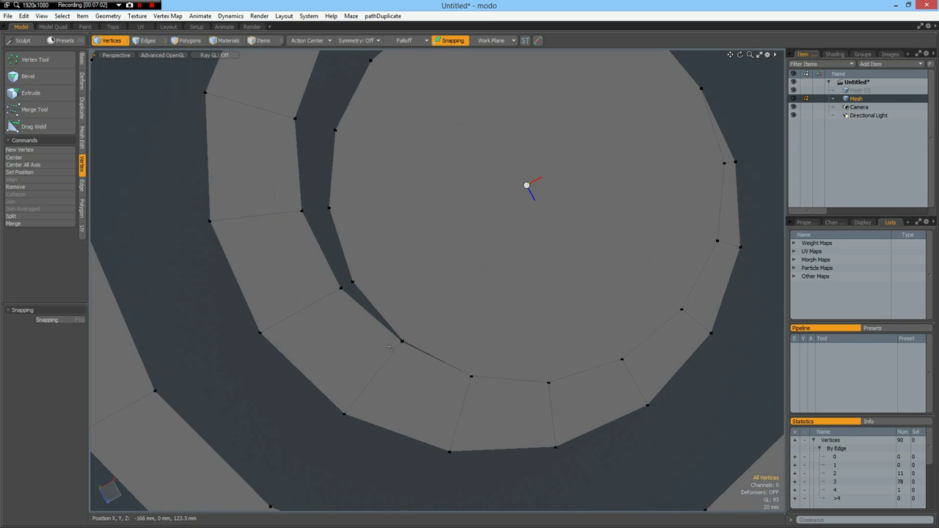
{"action": "left_click", "coordinate": [400, 340]}
{"action": "left_click", "coordinate": [30, 208]}
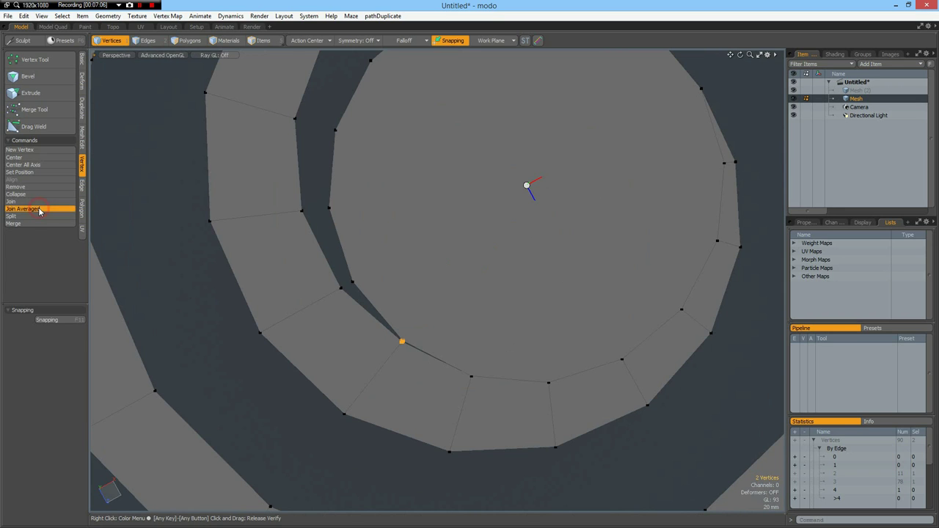
Inset the center disc polygon with Bevel and delete the inner polygon, leaving a ring around an open hole.
{"action": "scroll", "coordinate": [388, 322], "scroll_direction": "down", "scroll_amount": 2}
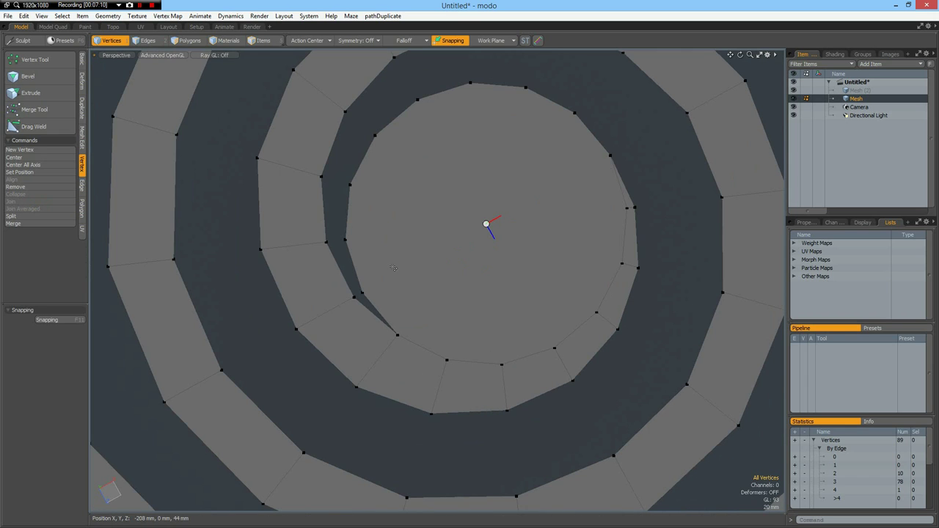
{"action": "key", "text": "3"}
{"action": "left_click", "coordinate": [456, 239]}
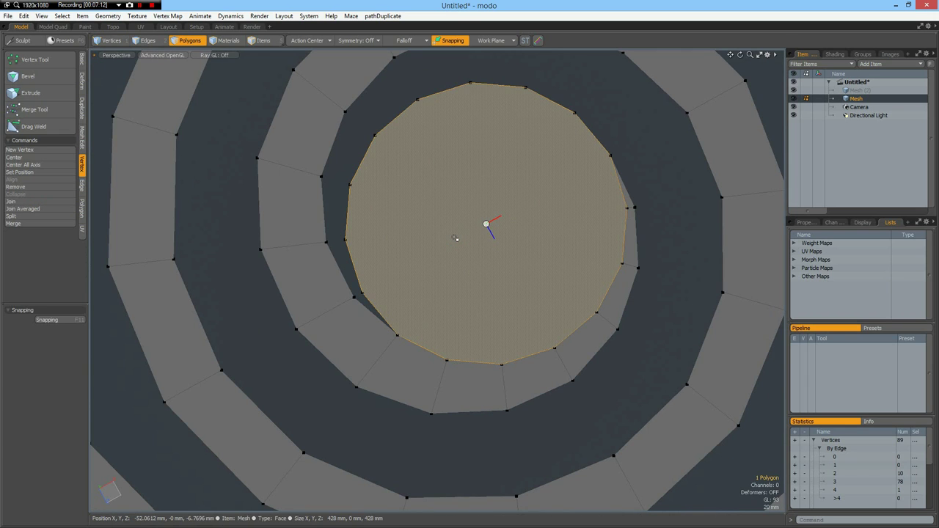
{"action": "key", "text": "b"}
{"action": "mouse_move", "coordinate": [526, 202]}
{"action": "left_mouse_down"}
{"action": "mouse_move", "coordinate": [495, 206]}
{"action": "mouse_move", "coordinate": [518, 204]}
{"action": "left_mouse_up"}
{"action": "key", "text": "space"}
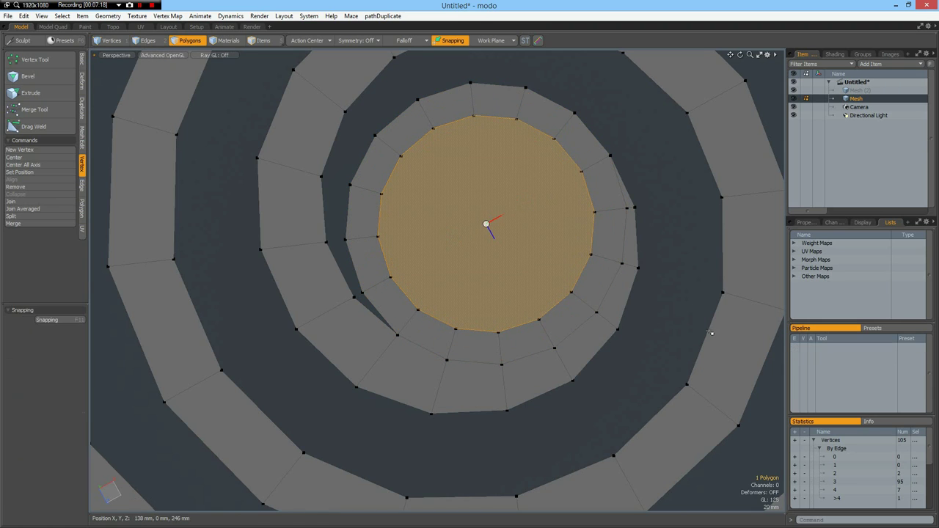
{"action": "key", "text": "Delete"}
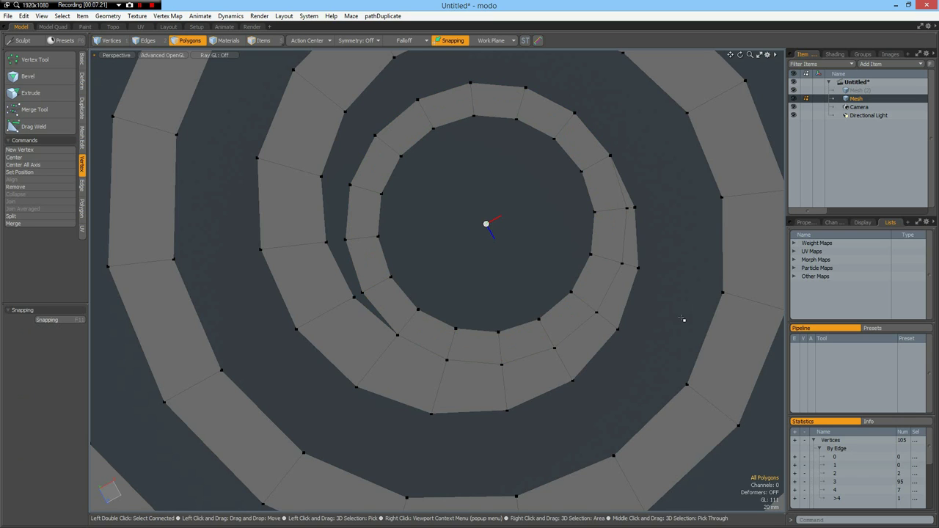
Fill the tip of the narrowing gap with a triangle made from the shared vertex and the two vertices facing each other.
{"action": "key", "text": "1"}
{"action": "left_click", "coordinate": [395, 334]}
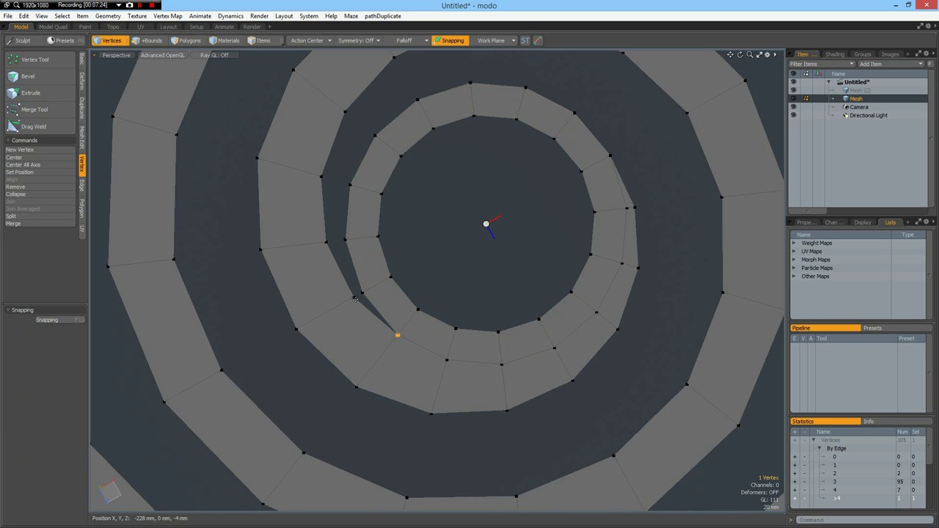
{"action": "left_click", "coordinate": [356, 296], "text": "shift"}
{"action": "left_click", "coordinate": [396, 306], "text": "shift"}
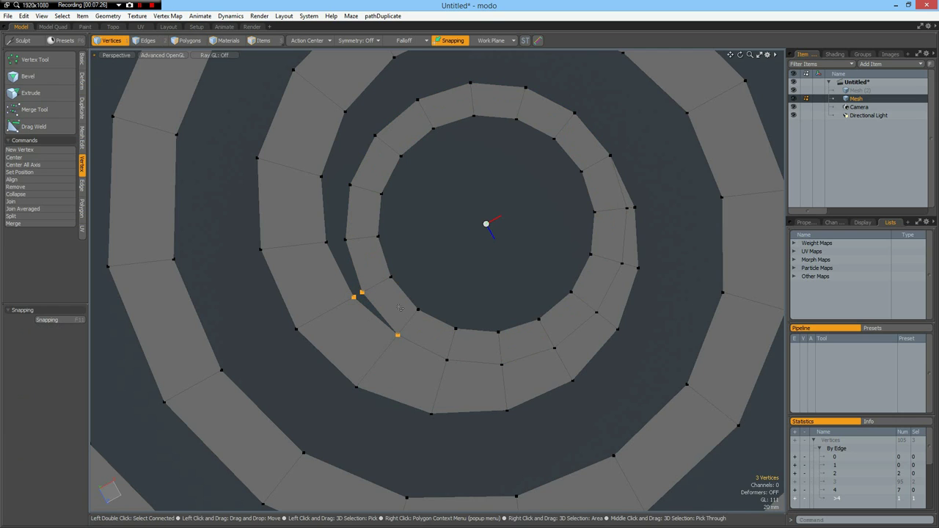
{"action": "key", "text": "p"}
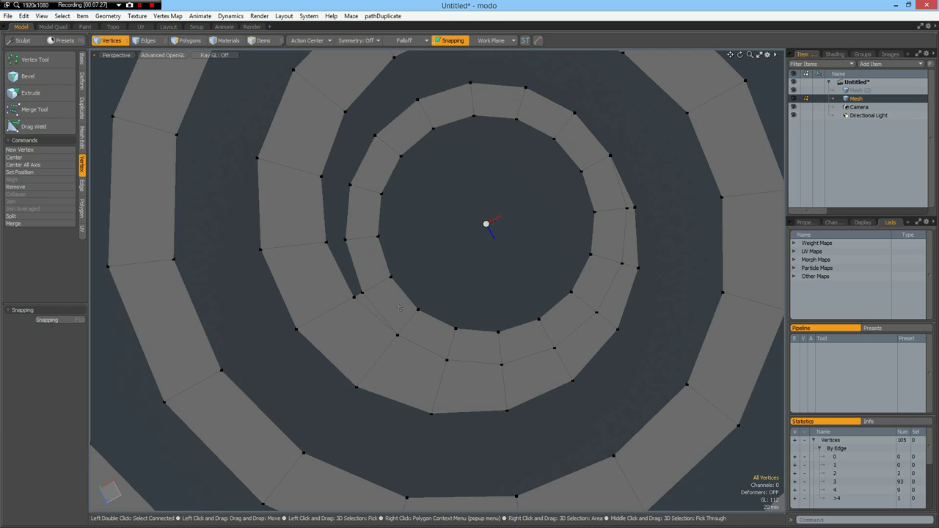
Remove the chain of edges separating the bevelled ring from the thin inner end of the spiral band.
{"action": "key", "text": "2"}
{"action": "left_click", "coordinate": [620, 193]}
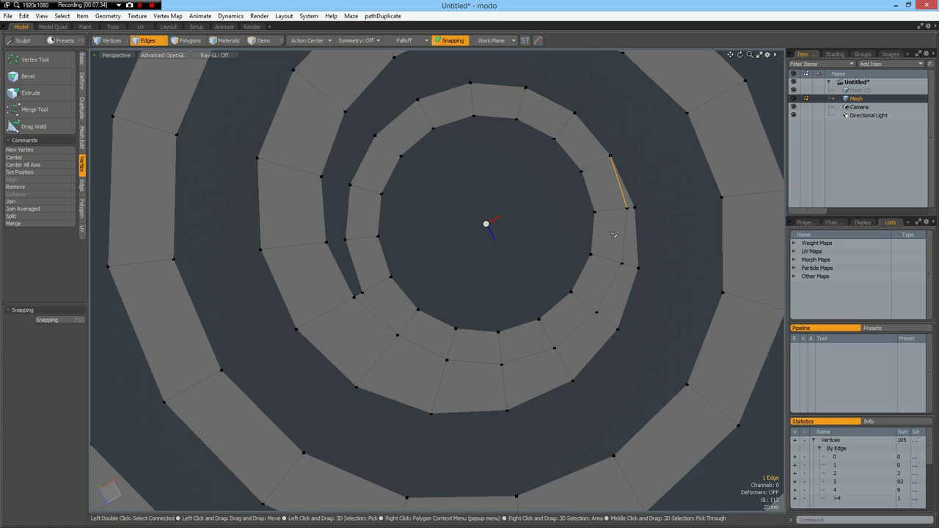
{"action": "left_click", "coordinate": [599, 167]}
{"action": "left_click", "coordinate": [609, 238]}
{"action": "left_click", "coordinate": [607, 288], "text": "shift"}
{"action": "key", "text": "Up"}
{"action": "key", "text": "Up"}
{"action": "key", "text": "Up"}
{"action": "key", "text": "BackSpace"}
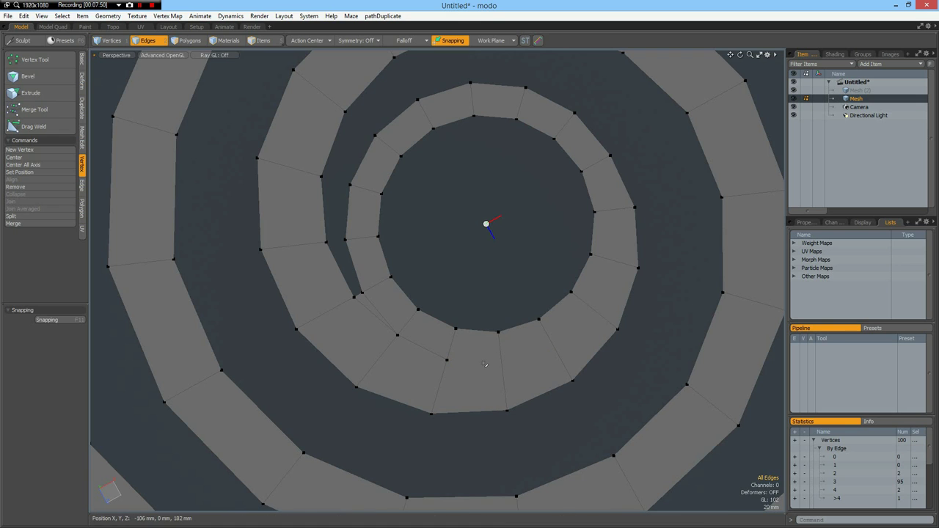
Bridge the inner edge at the spiral's outer end to the facing edge of the neighbouring turn with one segment.
{"action": "scroll", "coordinate": [471, 273], "scroll_direction": "down", "scroll_amount": 2}
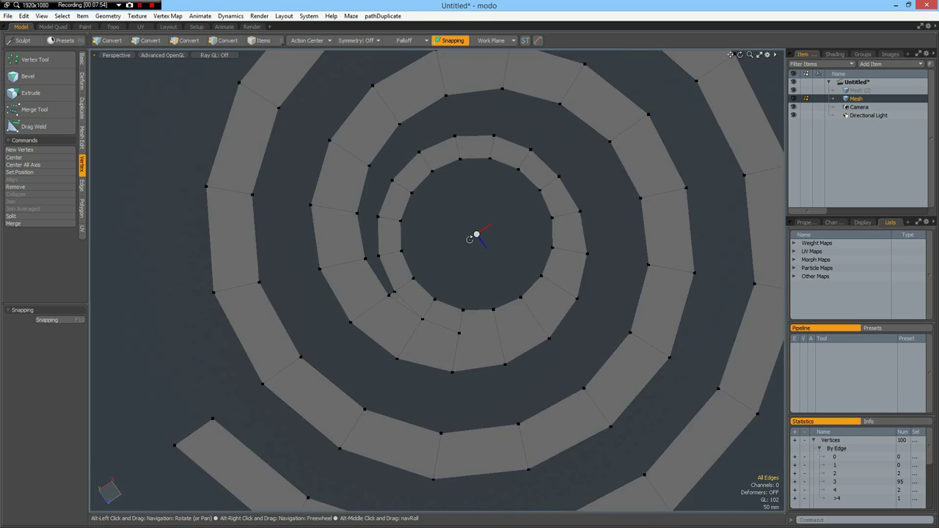
{"action": "left_click_drag", "start_coordinate": [470, 239], "coordinate": [468, 220], "text": "alt"}
{"action": "left_click_drag", "start_coordinate": [386, 311], "coordinate": [404, 283], "text": "alt+shift"}
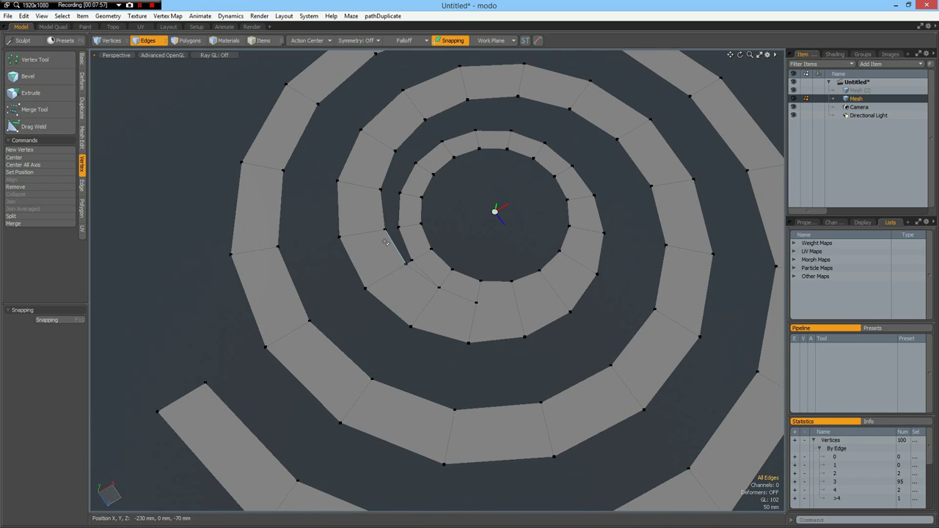
{"action": "left_click", "coordinate": [236, 425]}
{"action": "left_click", "coordinate": [309, 382], "text": "shift"}
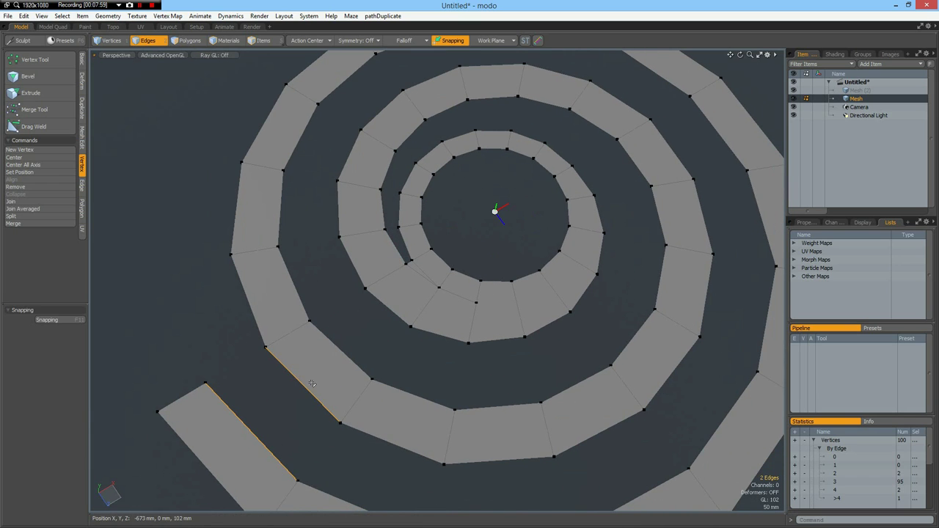
{"action": "key", "text": "alt+b"}
{"action": "left_click", "coordinate": [310, 383]}
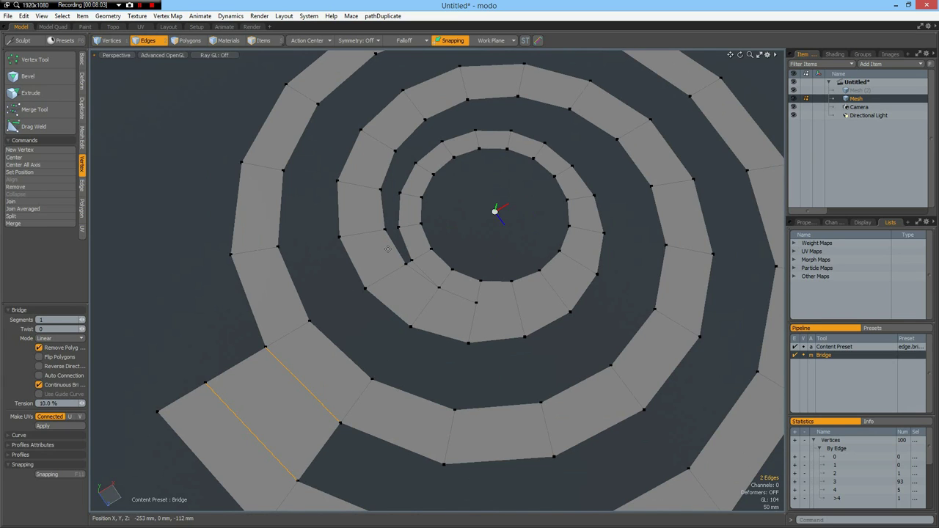
{"action": "key", "text": "space"}
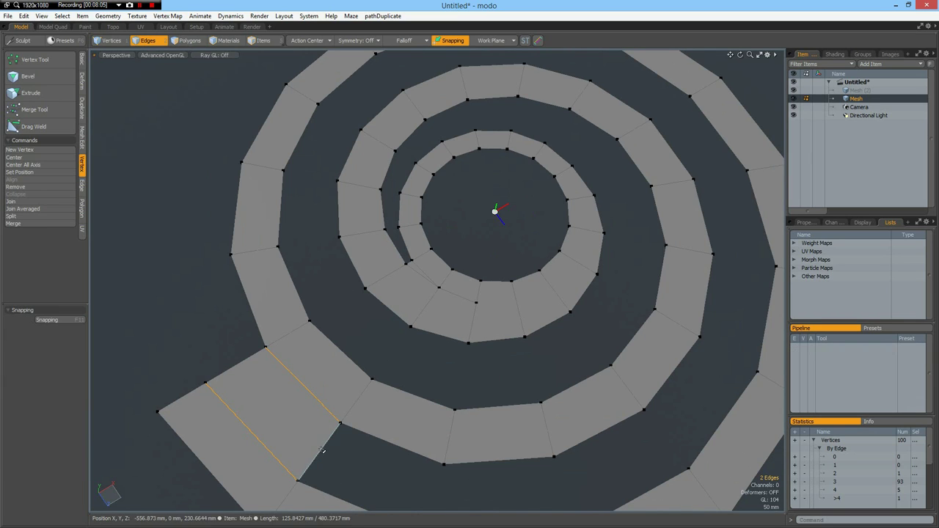
Bridge the whole boundary loop of the spiral gap, leaving out the short edges at its two ends.
{"action": "double_click", "coordinate": [322, 450]}
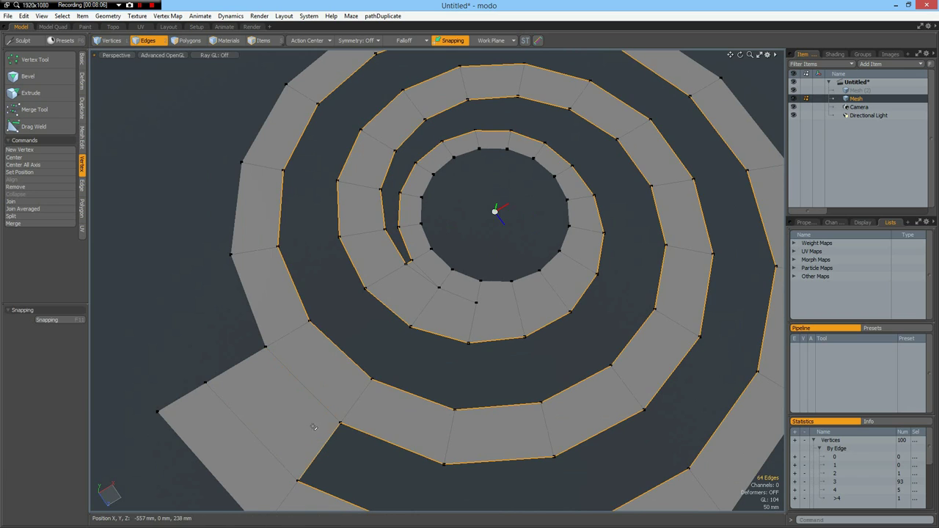
{"action": "left_click", "coordinate": [413, 266], "text": "ctrl"}
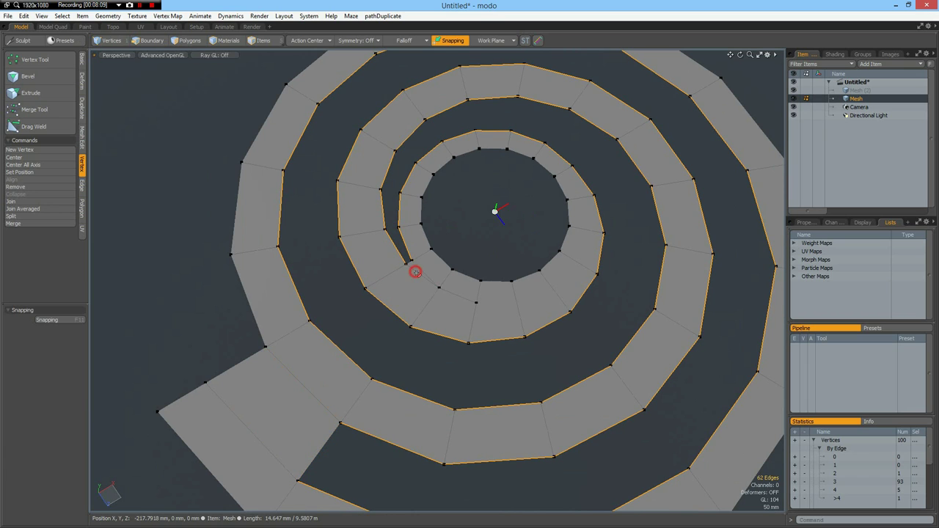
{"action": "key", "text": "ctrl+b"}
{"action": "left_click", "coordinate": [426, 283]}
{"action": "key", "text": "space"}
{"action": "left_click", "coordinate": [151, 220]}
{"action": "scroll", "coordinate": [427, 259], "scroll_direction": "down", "scroll_amount": 4}
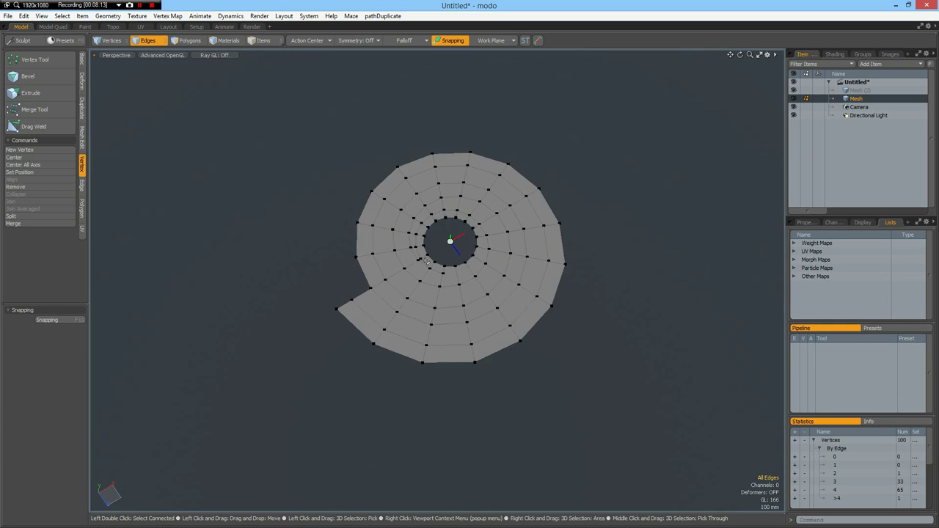
Set the action center to Origin and rotate the whole mesh 90° about X so it stands upright.
{"action": "scroll", "coordinate": [427, 258], "scroll_direction": "up", "scroll_amount": 2}
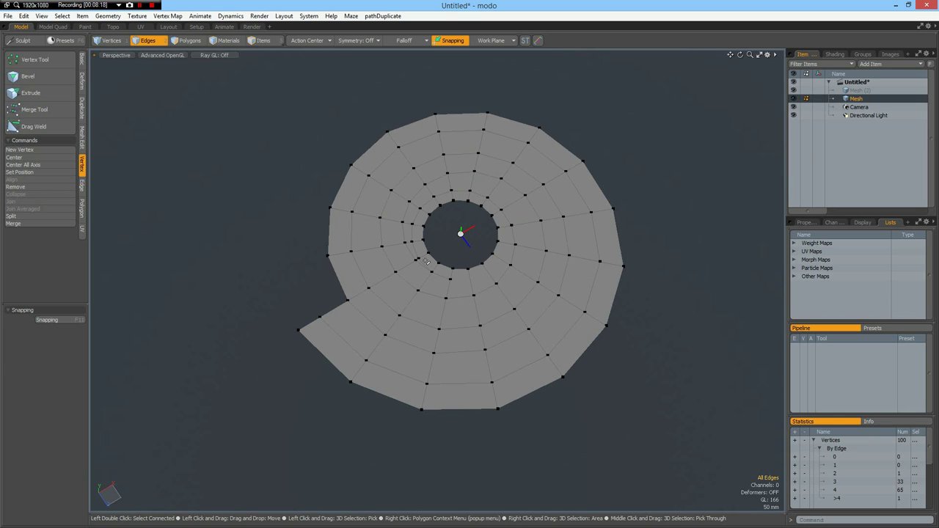
{"action": "left_click_drag", "start_coordinate": [426, 261], "coordinate": [391, 254], "text": "alt"}
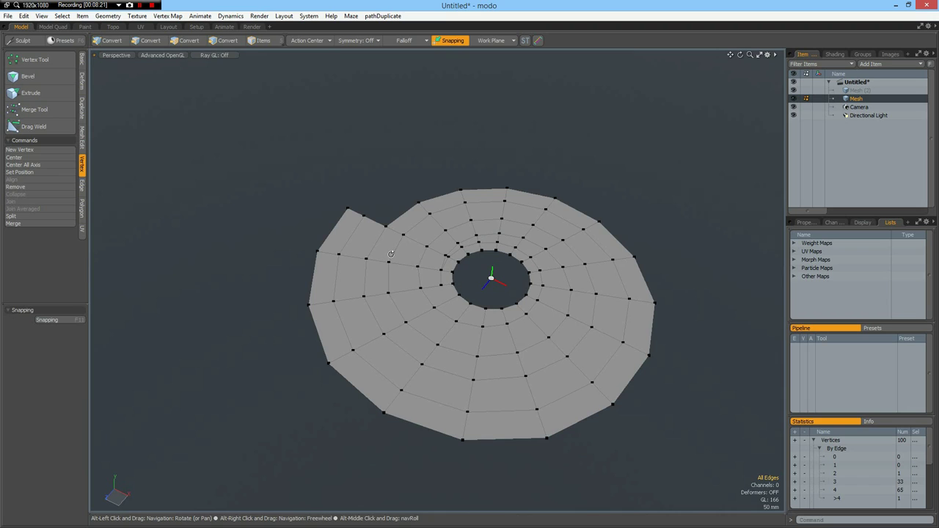
{"action": "key", "text": "e"}
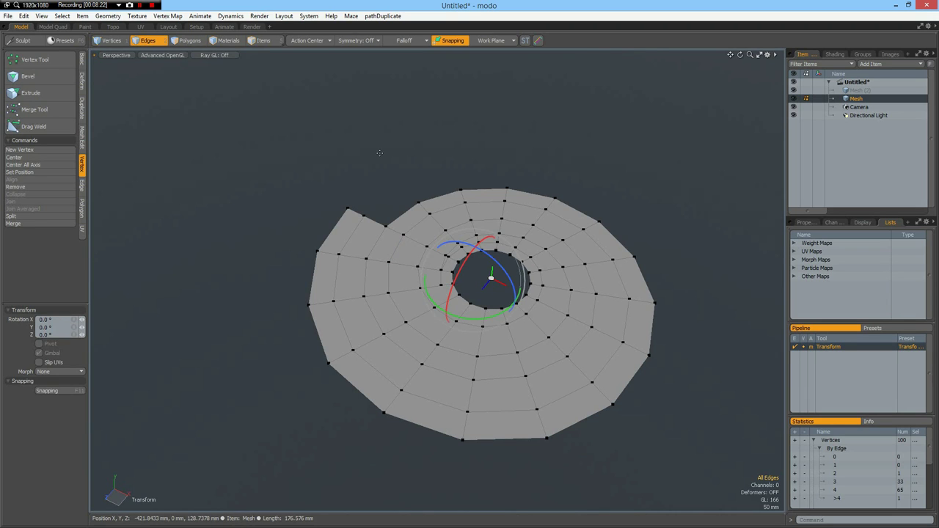
{"action": "key", "text": "space"}
{"action": "left_click", "coordinate": [312, 41]}
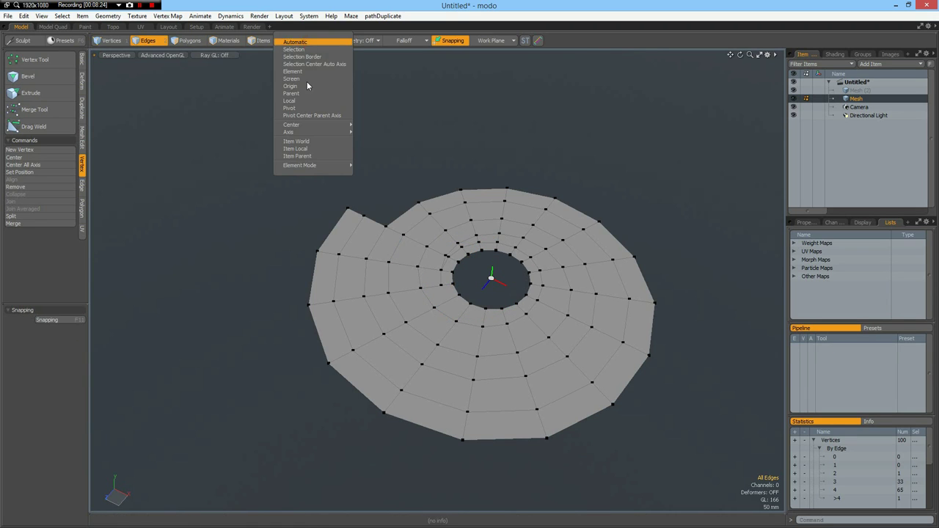
{"action": "left_click", "coordinate": [304, 86]}
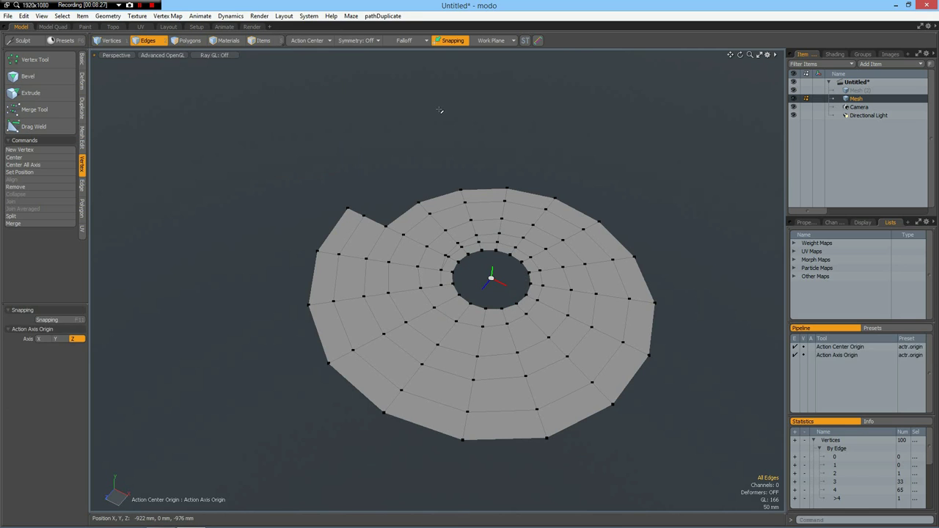
{"action": "key", "text": "e"}
{"action": "left_click_drag", "start_coordinate": [489, 260], "coordinate": [184, 304]}
{"action": "left_click", "coordinate": [60, 319]}
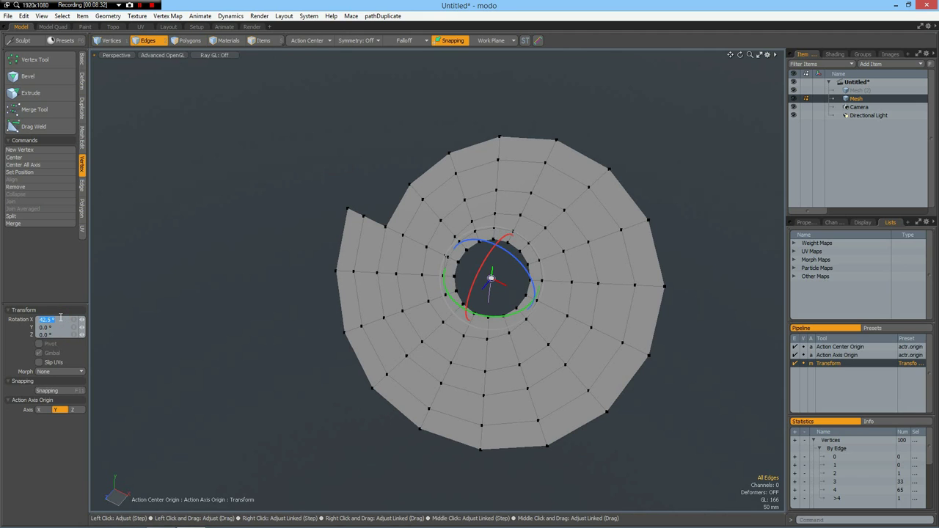
{"action": "key", "text": "Return"}
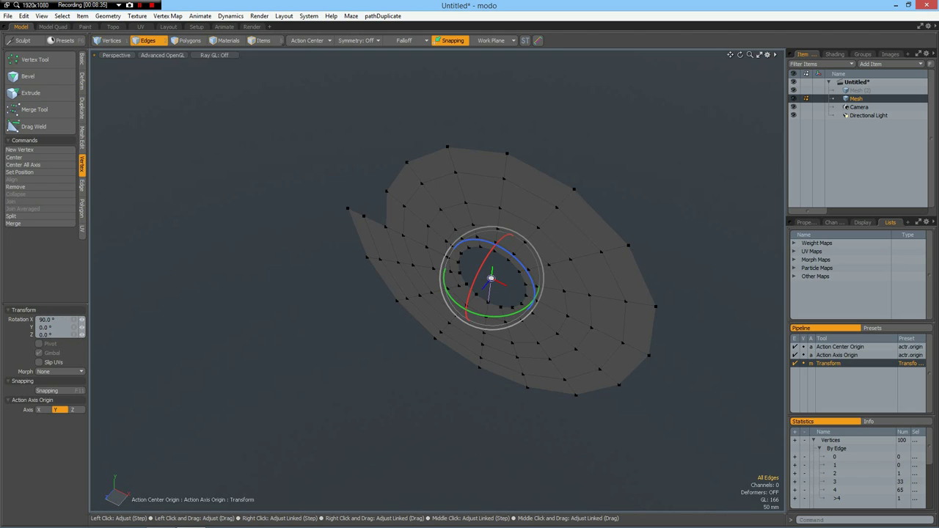
In the front view, rotate the mesh -90° about Z and turn off the vertex display.
{"action": "key", "text": "KP_2"}
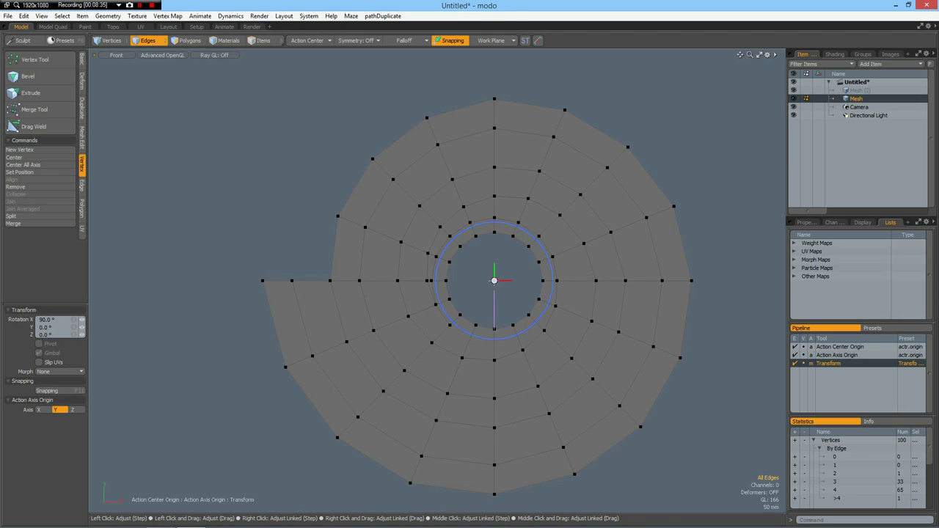
{"action": "left_click_drag", "start_coordinate": [516, 222], "coordinate": [527, 283]}
{"action": "scroll", "coordinate": [651, 159], "scroll_direction": "down", "scroll_amount": 2}
{"action": "scroll", "coordinate": [650, 160], "scroll_direction": "up", "scroll_amount": 2}
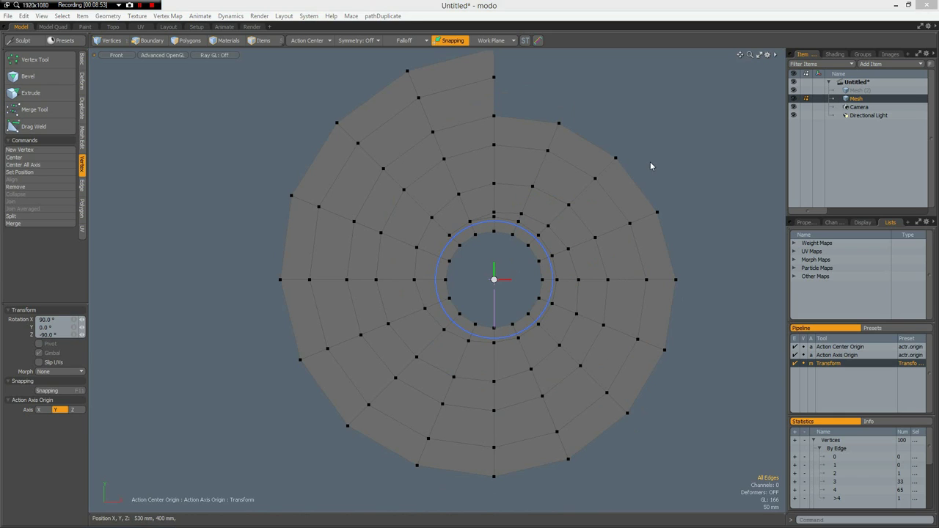
{"action": "key", "text": "ctrl+3"}
{"action": "left_click", "coordinate": [668, 184]}
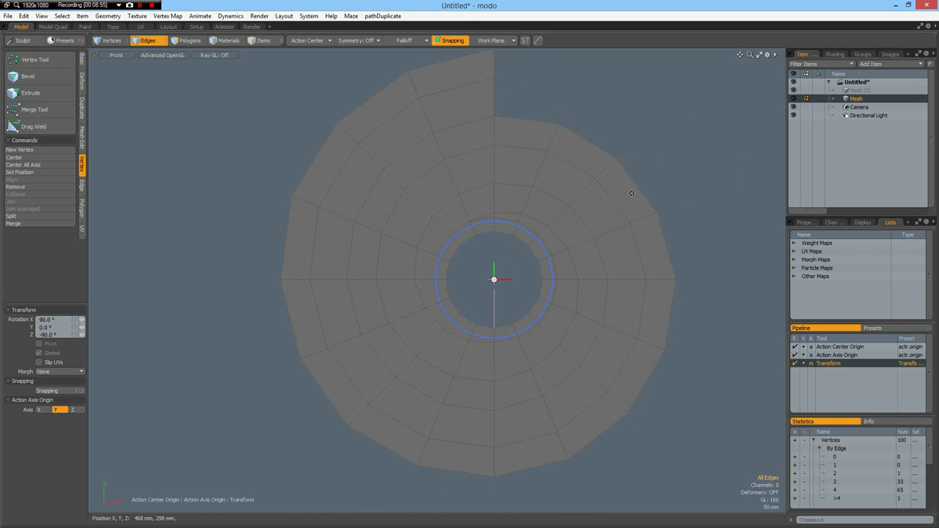
{"action": "left_click_drag", "start_coordinate": [648, 189], "coordinate": [580, 234], "text": "alt+shift"}
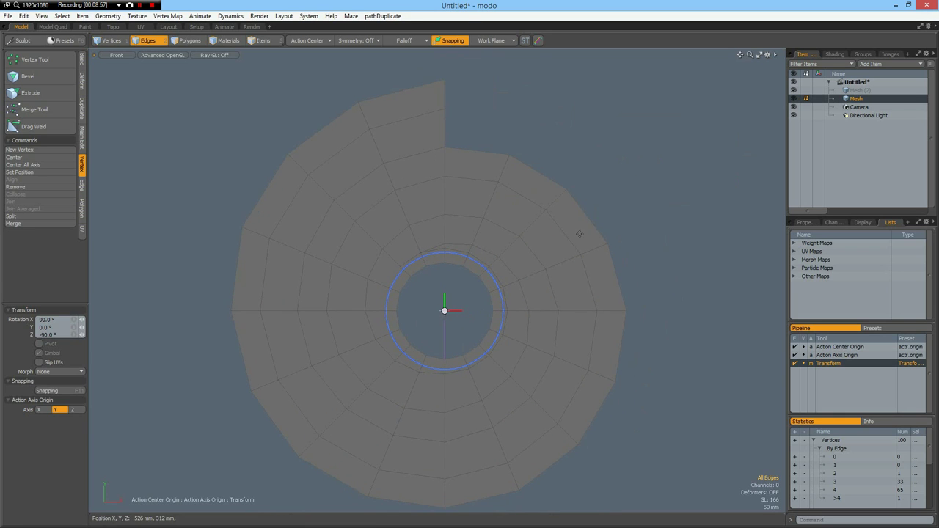
{"action": "key", "text": "q"}
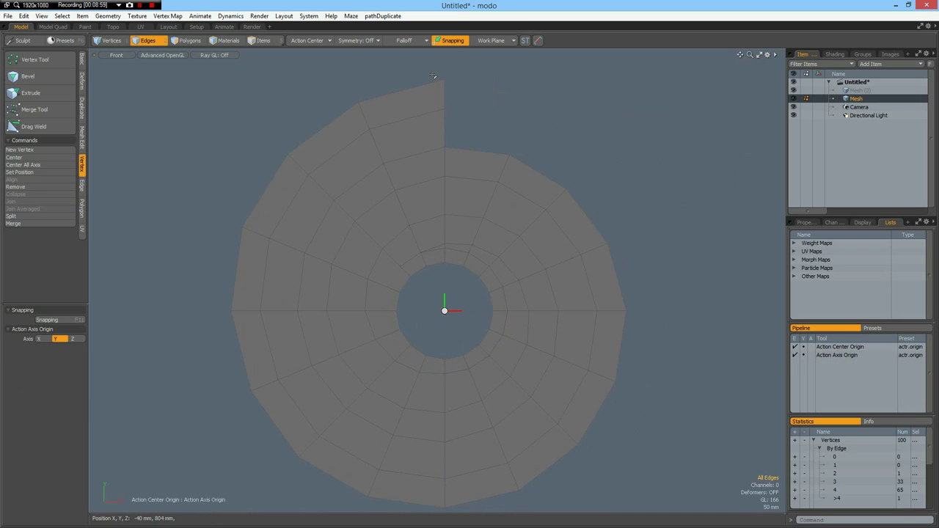
Select the six boundary edges from the spiral's step down its outer curve and extend them about 546 mm in X.
{"action": "mouse_move", "coordinate": [431, 74]}
{"action": "left_mouse_down"}
{"action": "mouse_move", "coordinate": [449, 125]}
{"action": "mouse_move", "coordinate": [585, 209]}
{"action": "mouse_move", "coordinate": [626, 270]}
{"action": "mouse_move", "coordinate": [675, 263]}
{"action": "left_mouse_up"}
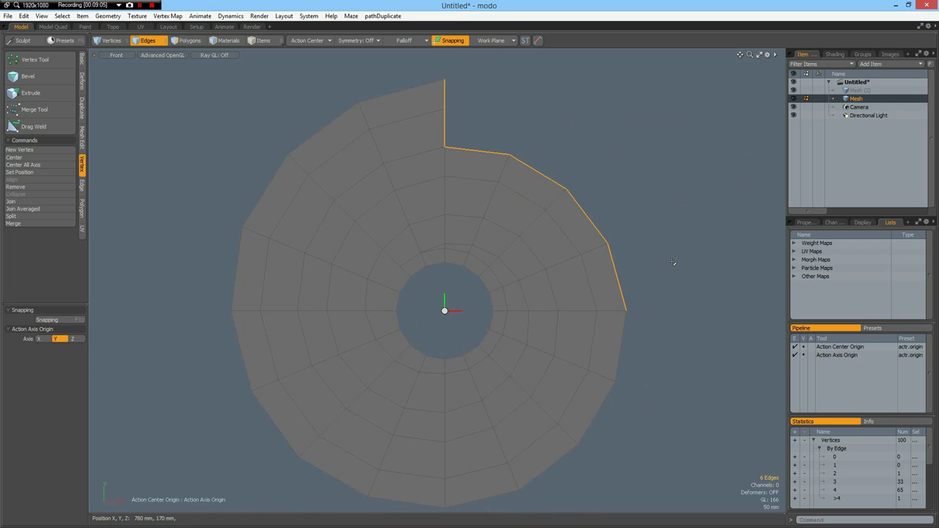
{"action": "key", "text": "z"}
{"action": "left_click_drag", "start_coordinate": [579, 193], "coordinate": [740, 193]}
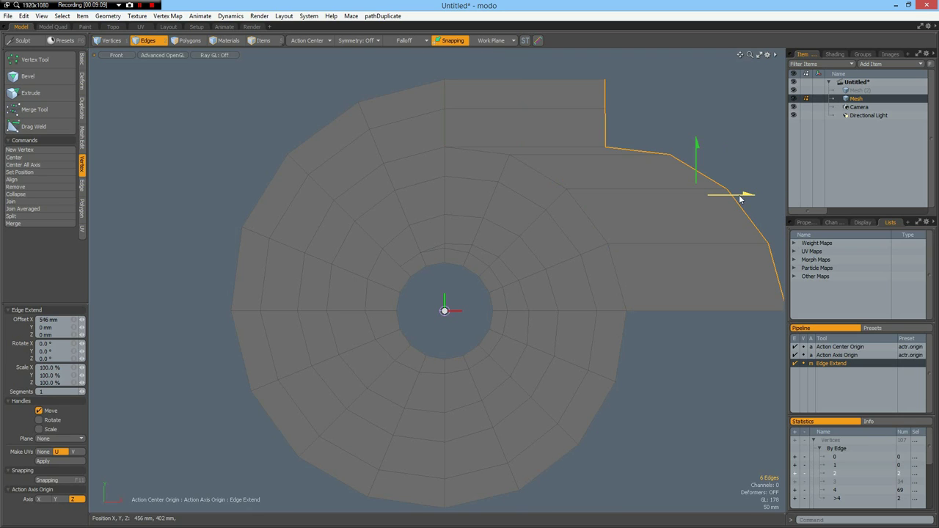
Turn off the Origin action center and scale the extended edges to 0% in X to align them vertically.
{"action": "key", "text": "r"}
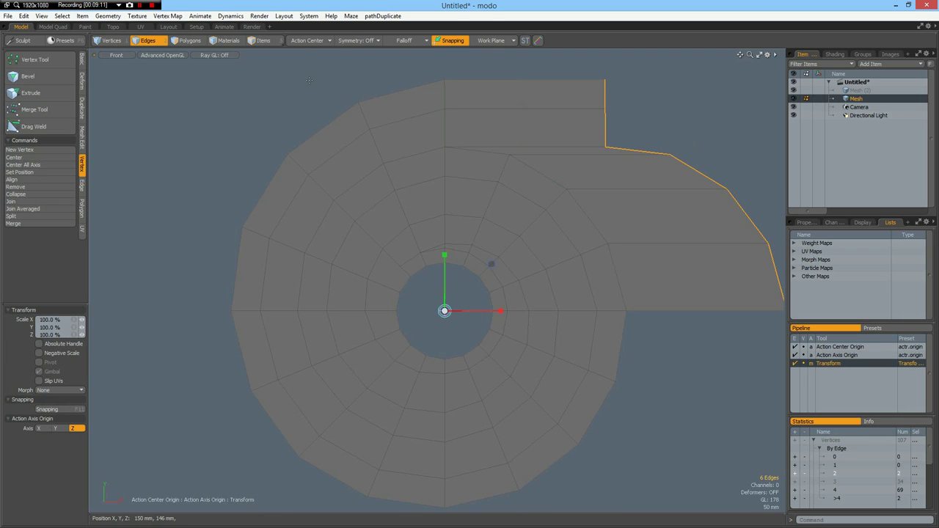
{"action": "left_click", "coordinate": [306, 40]}
{"action": "left_click", "coordinate": [293, 90]}
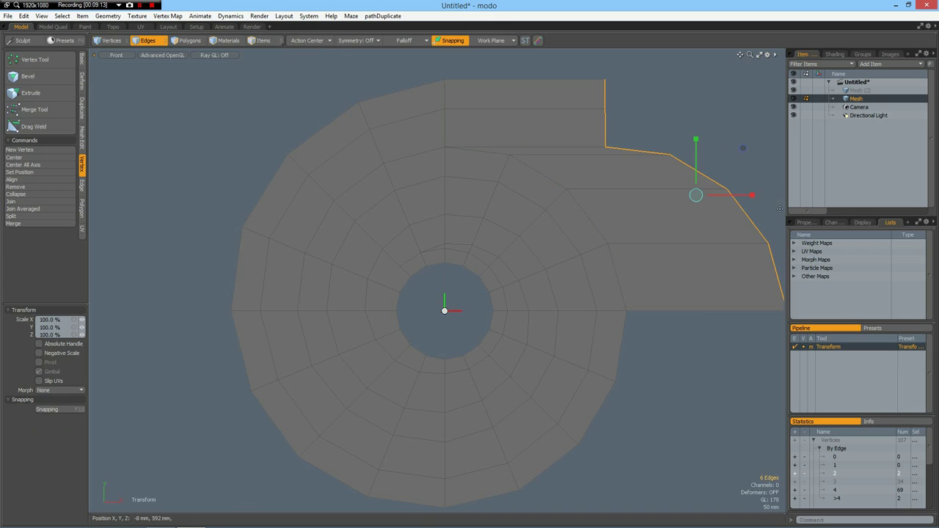
{"action": "left_click_drag", "start_coordinate": [752, 195], "coordinate": [577, 169]}
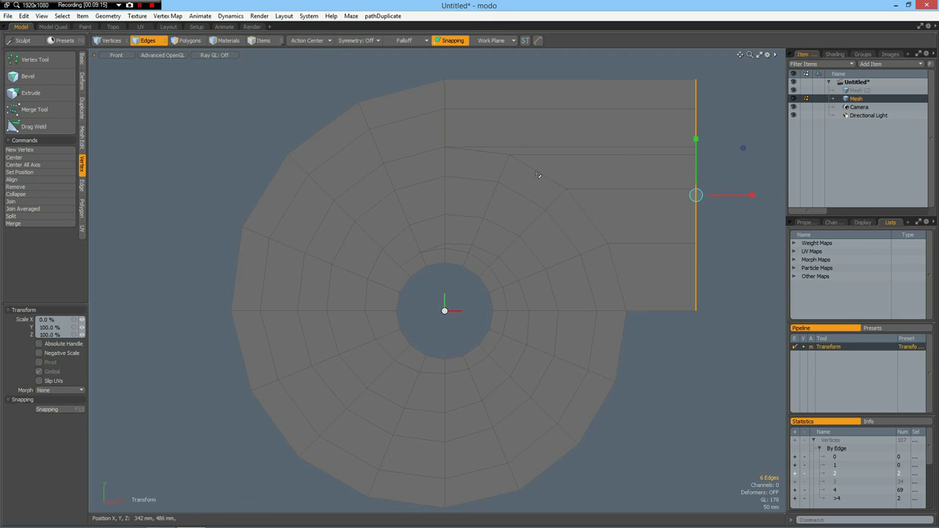
{"action": "key", "text": "space"}
{"action": "left_click", "coordinate": [497, 133]}
{"action": "key", "text": "3"}
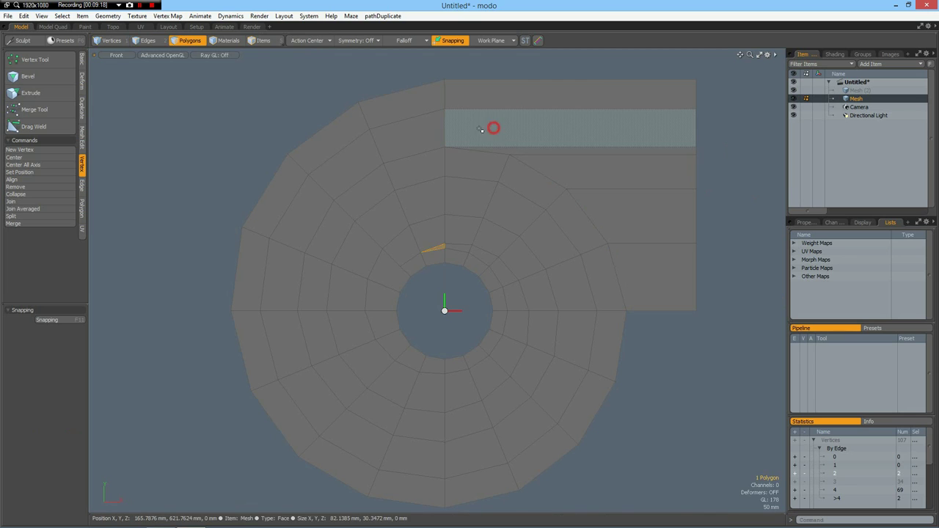
{"action": "left_click_drag", "start_coordinate": [495, 130], "coordinate": [441, 135]}
{"action": "key", "text": "l"}
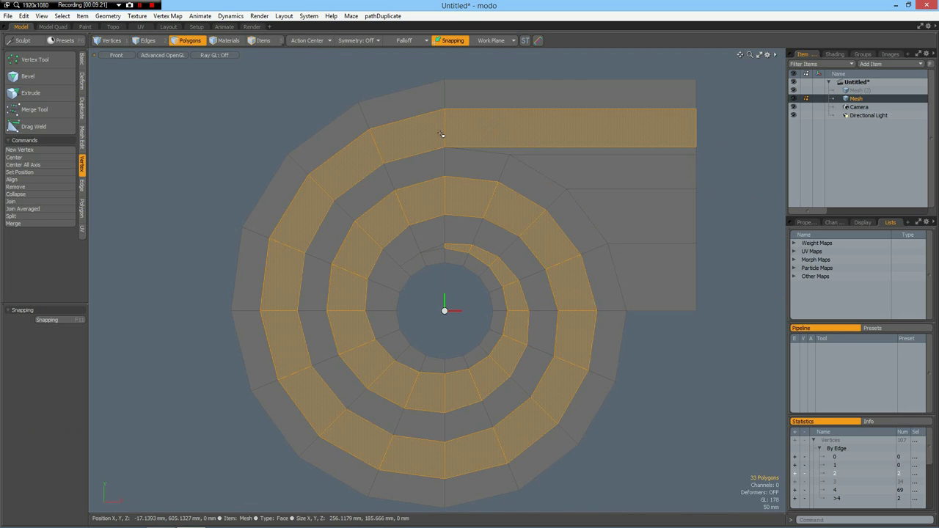
{"action": "left_click", "coordinate": [656, 223], "text": "shift"}
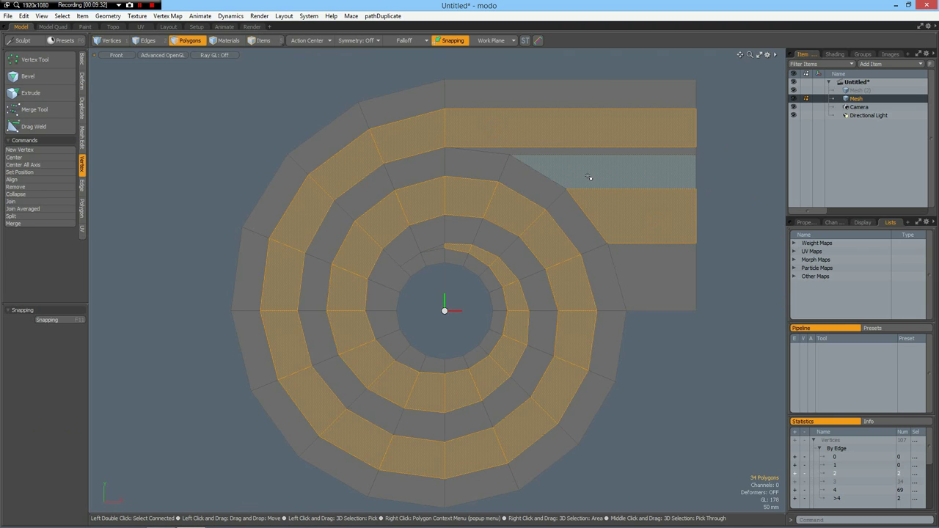
{"action": "key", "text": "Escape"}
Element-move the extension's vertex below the band about 140 mm in X and -44 mm in Y, and lower its end vertex to match.
{"action": "key", "text": "t"}
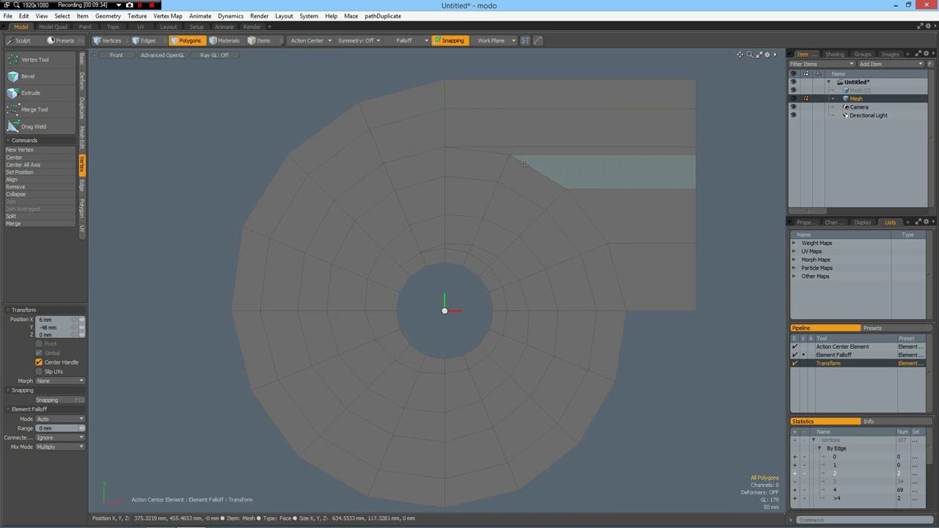
{"action": "left_click_drag", "start_coordinate": [509, 155], "coordinate": [550, 166]}
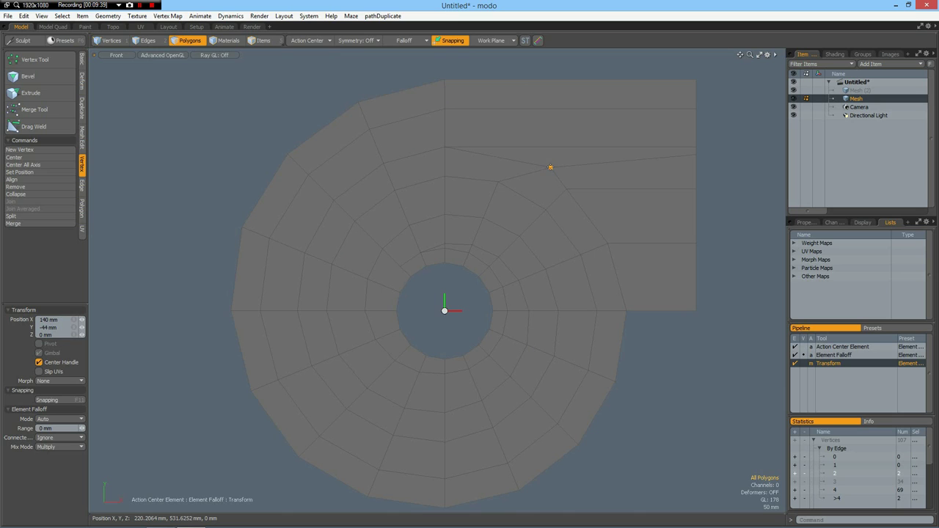
{"action": "left_click_drag", "start_coordinate": [696, 154], "coordinate": [696, 166]}
{"action": "key", "text": "space"}
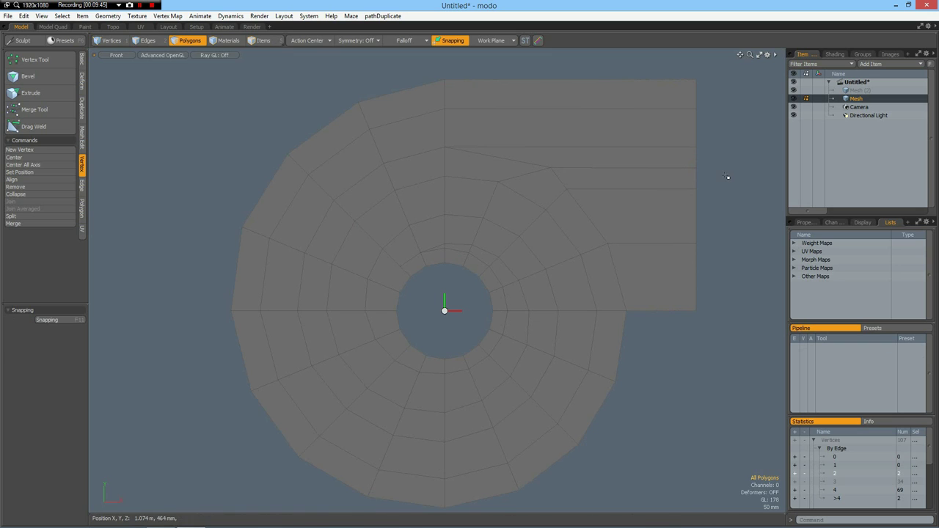
{"action": "left_click", "coordinate": [536, 129]}
{"action": "left_click", "coordinate": [678, 352]}
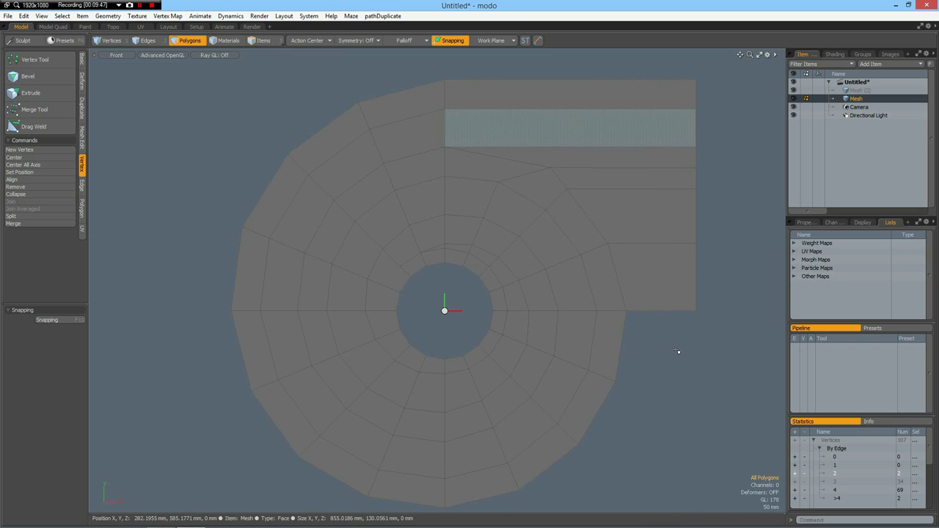
Select the two upper and two lower edges of the center hole and bridge them across the hole.
{"action": "key", "text": "2"}
{"action": "left_click", "coordinate": [435, 267]}
{"action": "left_click", "coordinate": [452, 276], "text": "shift"}
{"action": "left_click", "coordinate": [435, 357], "text": "shift"}
{"action": "left_click", "coordinate": [453, 358], "text": "shift"}
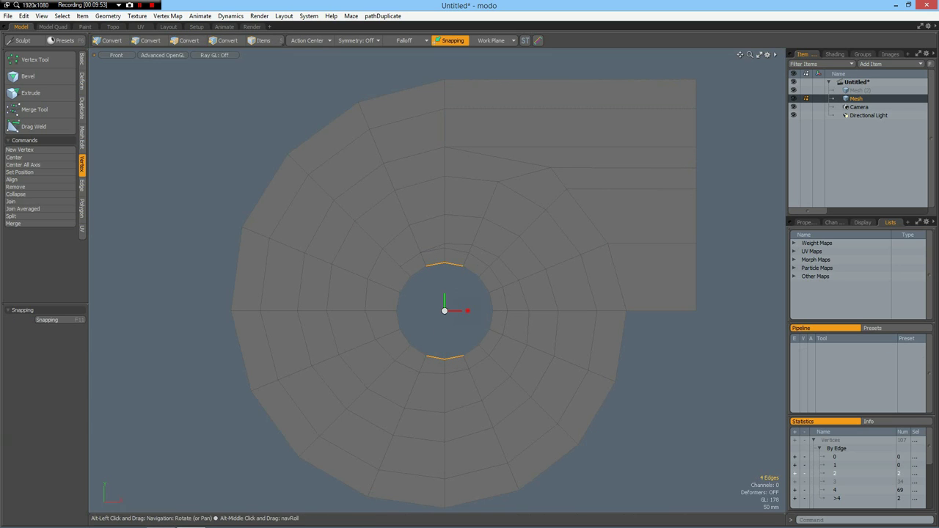
{"action": "key", "text": "alt+b"}
{"action": "key", "text": "space"}
Loop slice the bridge across the hole with three evenly spaced cuts.
{"action": "left_click", "coordinate": [428, 313]}
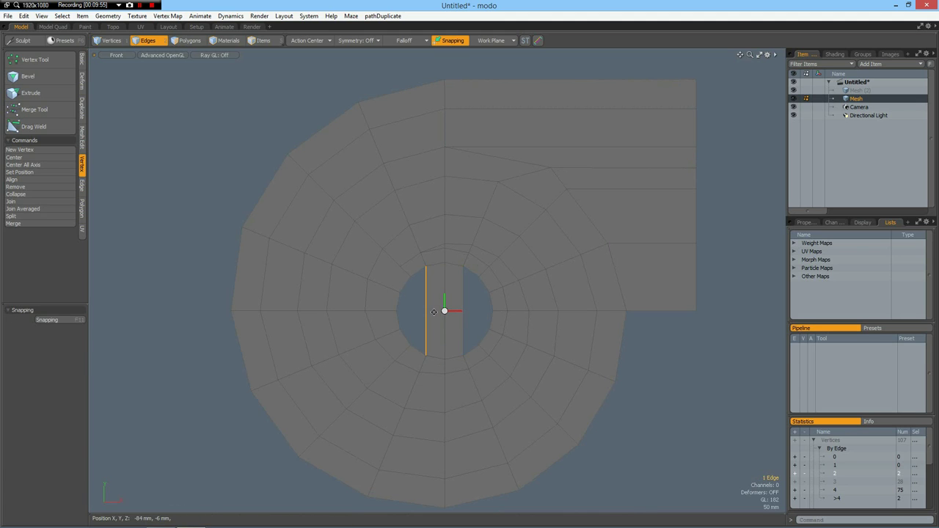
{"action": "key", "text": "alt+c"}
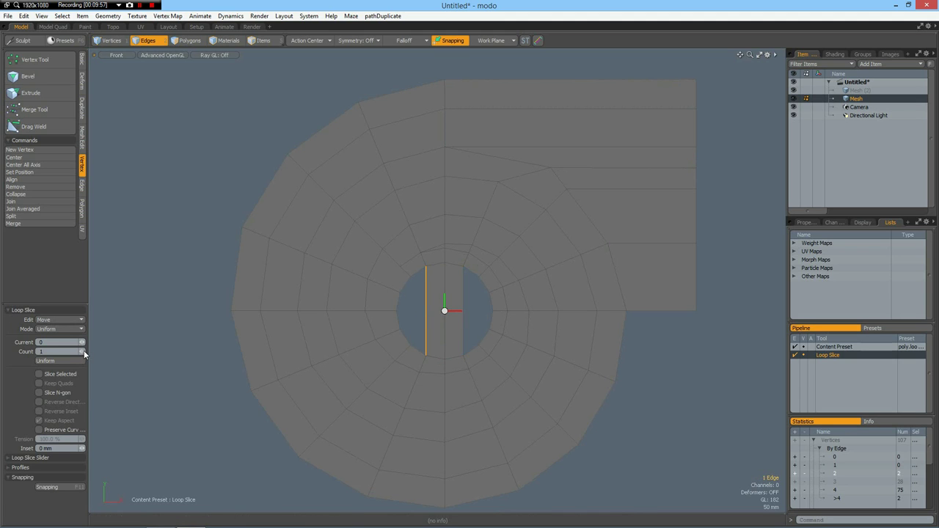
{"action": "left_click", "coordinate": [82, 355]}
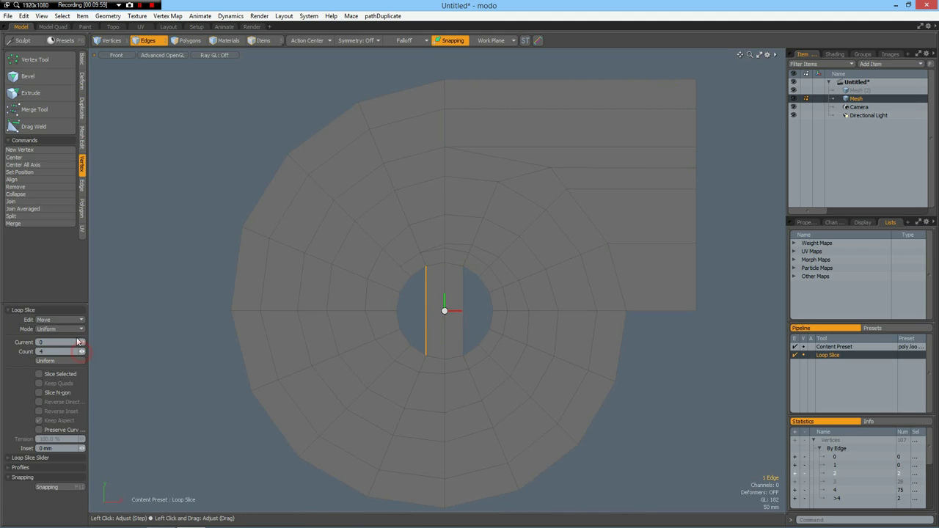
{"action": "left_click", "coordinate": [76, 329]}
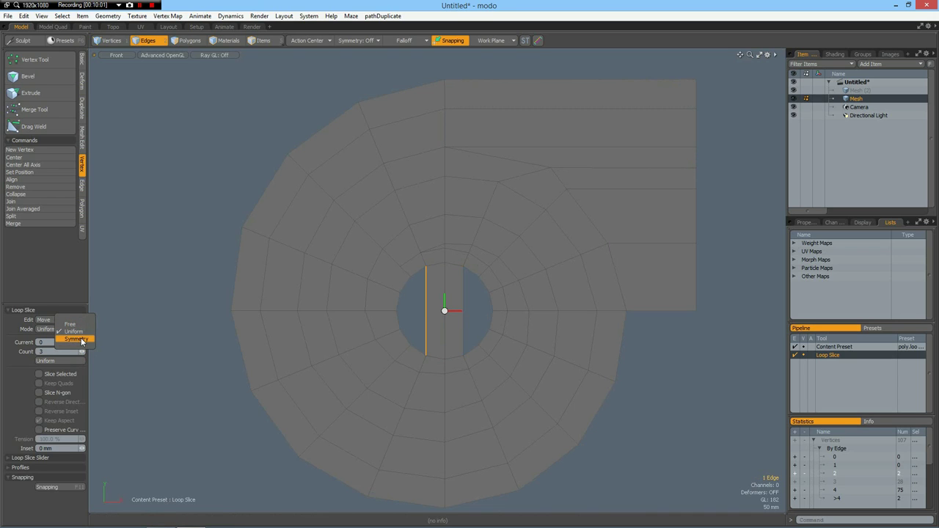
{"action": "left_click", "coordinate": [75, 339]}
{"action": "left_click", "coordinate": [83, 331]}
{"action": "left_click", "coordinate": [84, 322]}
{"action": "left_click", "coordinate": [177, 295]}
{"action": "key", "text": "space"}
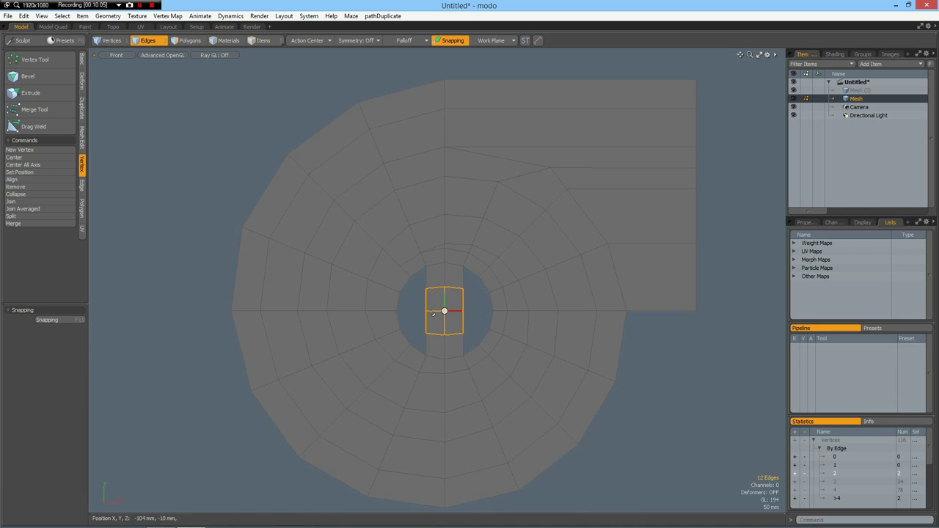
Select the bridge's two middle horizontal edges and scale them to 157% in X.
{"action": "key", "text": "ctrl+z"}
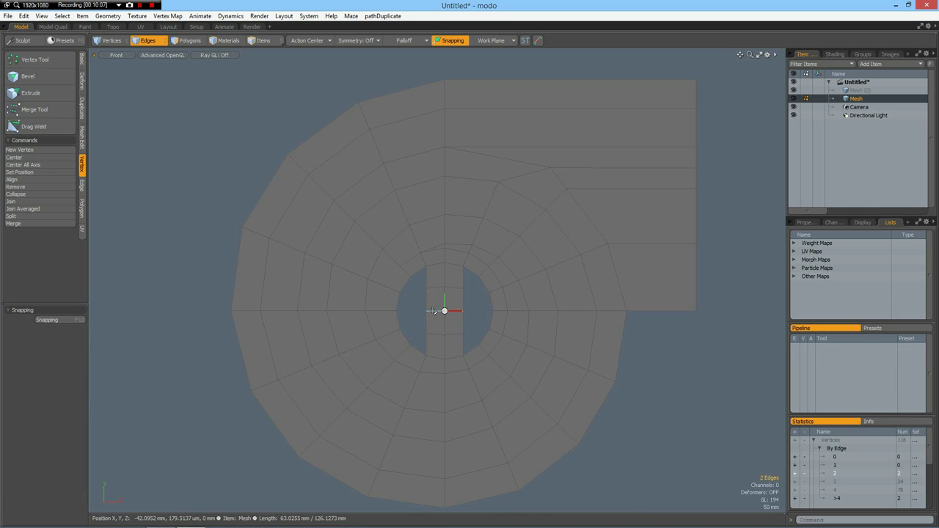
{"action": "key", "text": "y"}
{"action": "left_click_drag", "start_coordinate": [494, 311], "coordinate": [523, 310]}
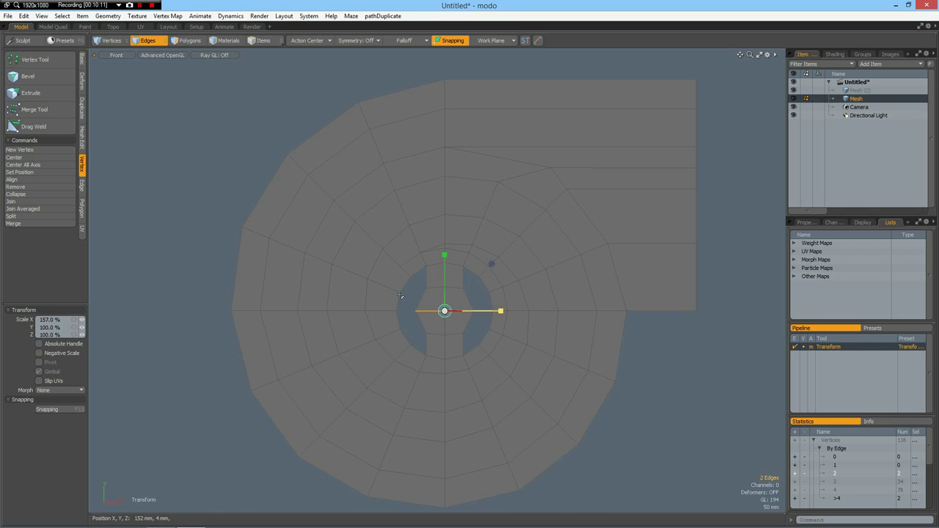
{"action": "key", "text": "space"}
Bridge both sides of the center strip to the facing edge pairs of the hole's rim.
{"action": "right_click_drag", "start_coordinate": [384, 280], "coordinate": [441, 337]}
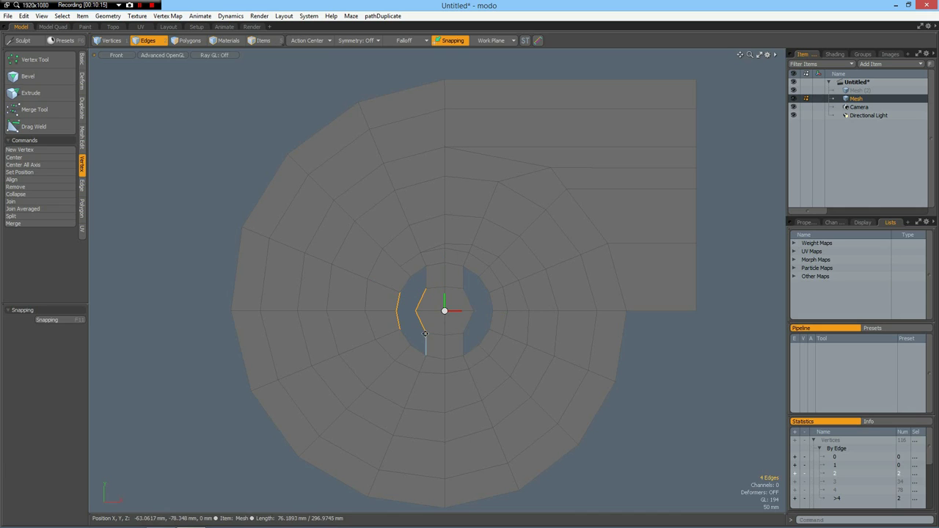
{"action": "key", "text": "shift+b"}
{"action": "left_click", "coordinate": [427, 332]}
{"action": "key", "text": "space"}
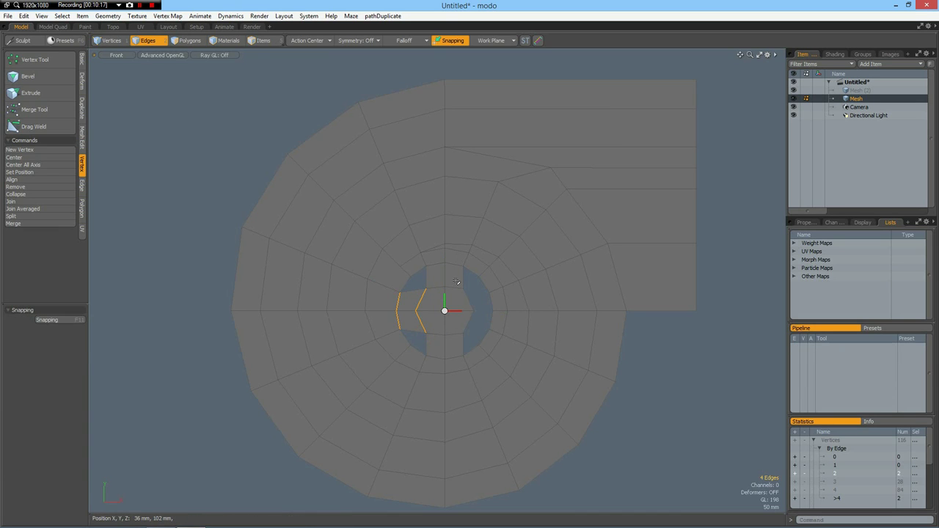
{"action": "mouse_move", "coordinate": [456, 282]}
{"action": "right_mouse_down"}
{"action": "mouse_move", "coordinate": [486, 345]}
{"action": "mouse_move", "coordinate": [498, 344]}
{"action": "right_mouse_up"}
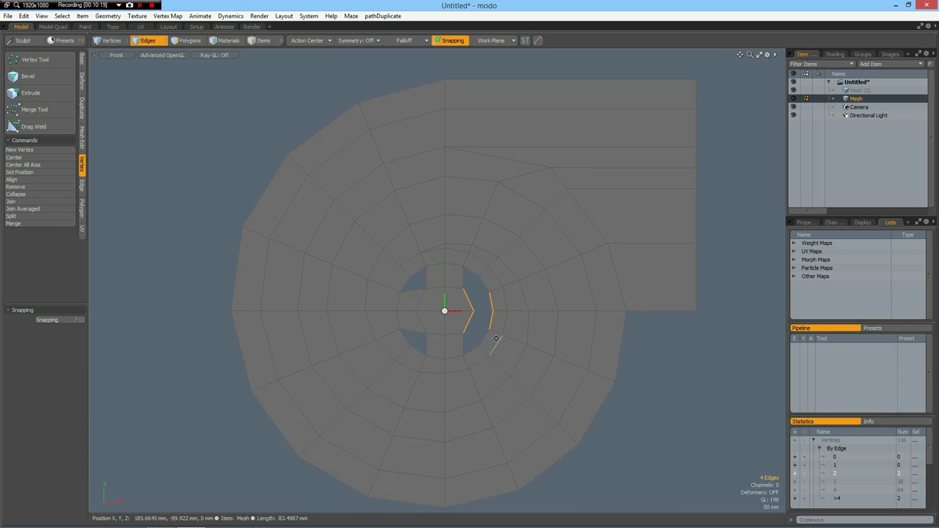
{"action": "key", "text": "b"}
Select the borders of the four remaining corner gaps, fill them with polygons and clear the selection.
{"action": "double_click", "coordinate": [485, 284]}
{"action": "double_click", "coordinate": [426, 281], "text": "shift"}
{"action": "double_click", "coordinate": [409, 332], "text": "shift"}
{"action": "double_click", "coordinate": [477, 334], "text": "shift"}
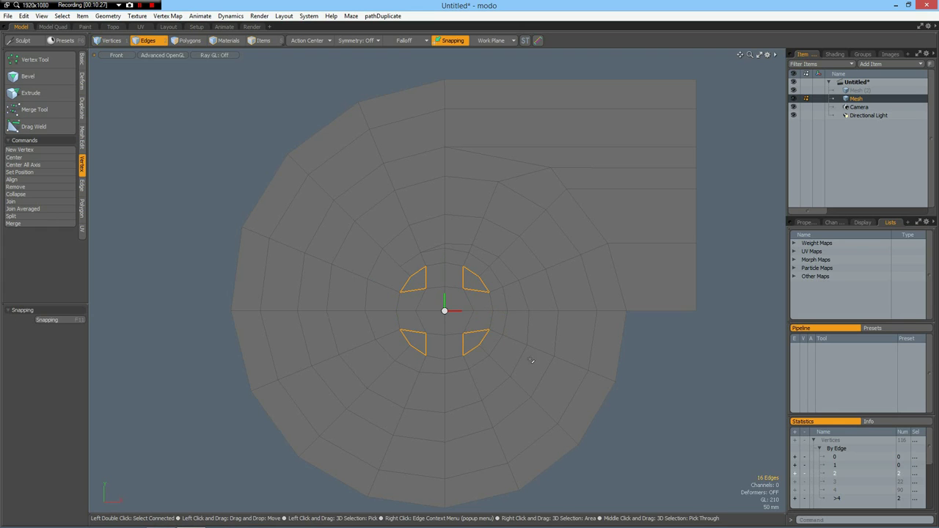
{"action": "left_click", "coordinate": [706, 387]}
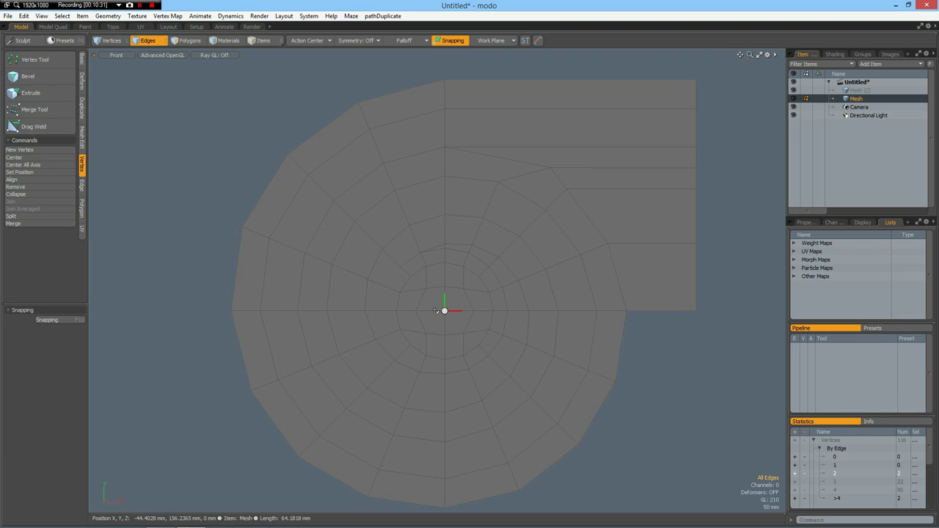
Convert the central disc's polygons to their boundary edges and bevel those edges by 9 mm with round level 1.
{"action": "key", "text": "3"}
{"action": "left_click_drag", "start_coordinate": [432, 304], "coordinate": [448, 306]}
{"action": "key", "text": "shift+Up"}
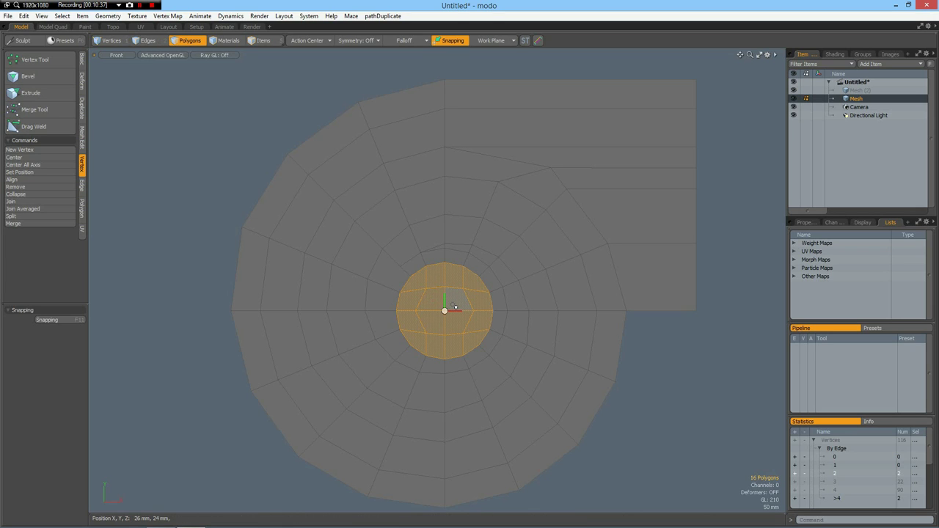
{"action": "left_click", "coordinate": [151, 41], "text": "shift"}
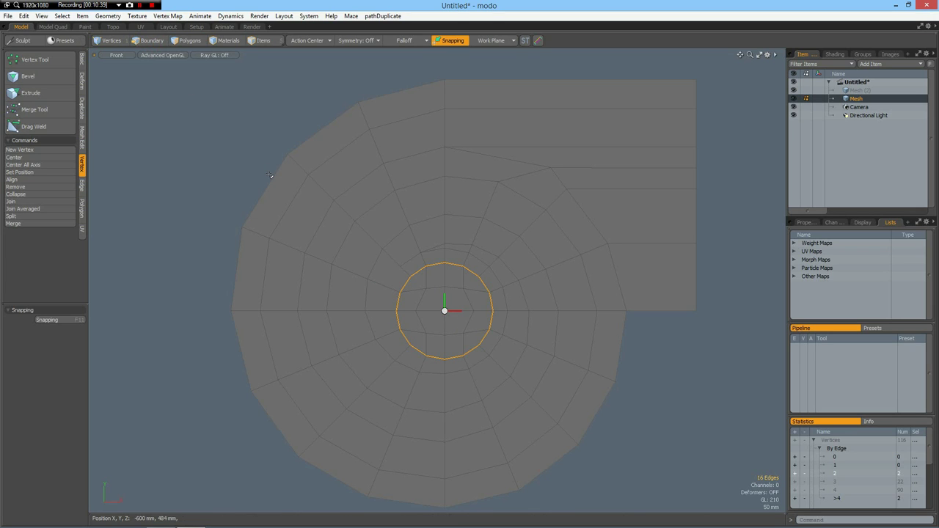
{"action": "key", "text": "b"}
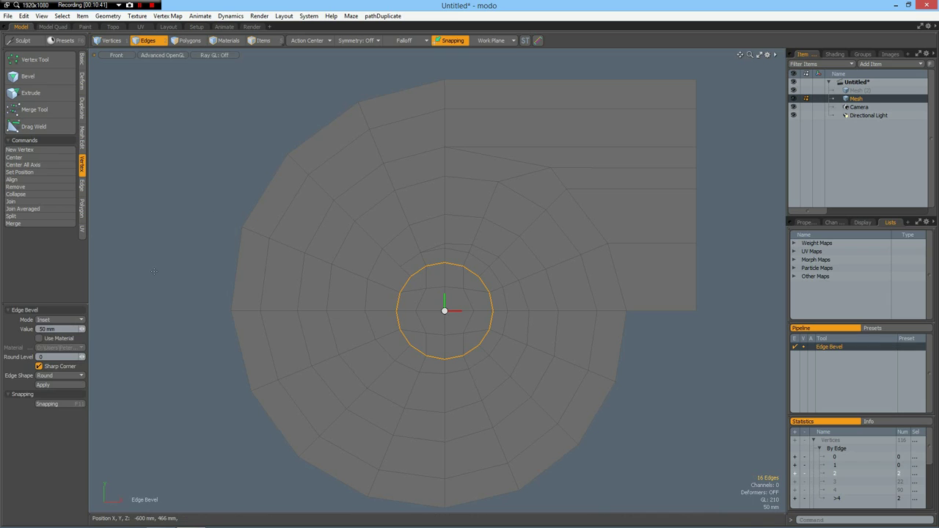
{"action": "left_click", "coordinate": [81, 357]}
{"action": "left_click_drag", "start_coordinate": [379, 274], "coordinate": [386, 274]}
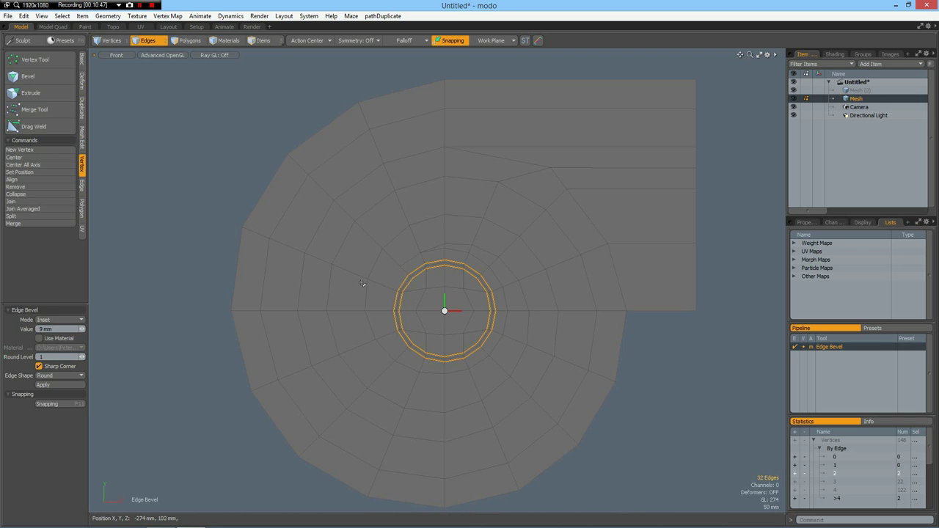
{"action": "key", "text": "space"}
Apply a Radial falloff centered on the selected central disc polygons, with X and Y size 166 mm.
{"action": "key", "text": "3"}
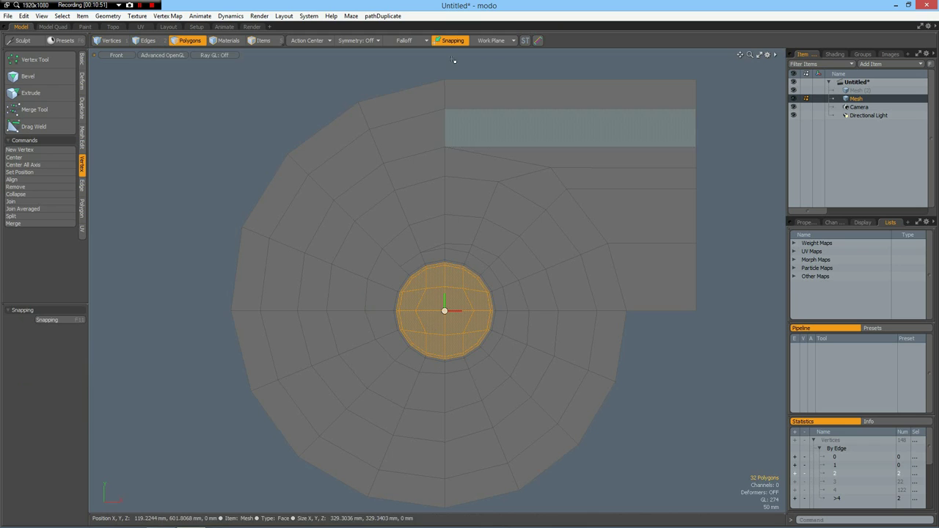
{"action": "key", "text": "shift+a"}
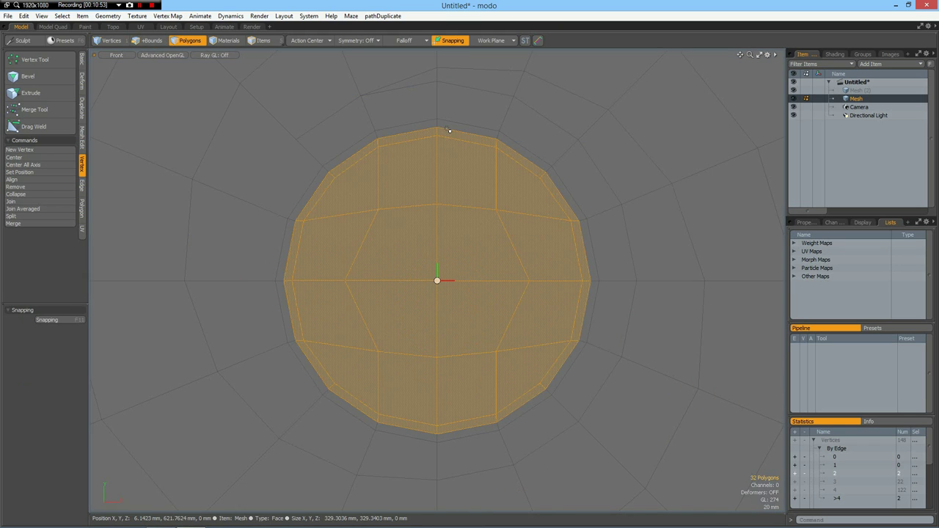
{"action": "left_click", "coordinate": [408, 40]}
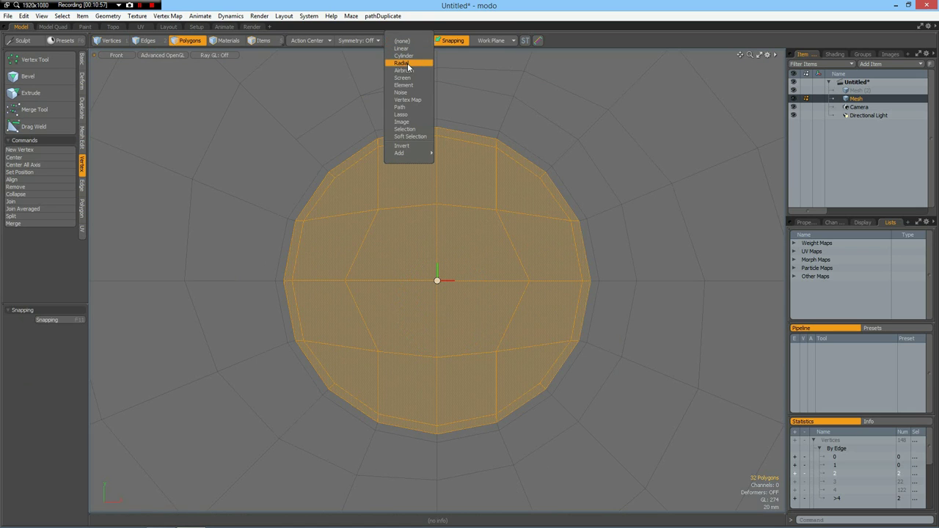
{"action": "left_click", "coordinate": [402, 63]}
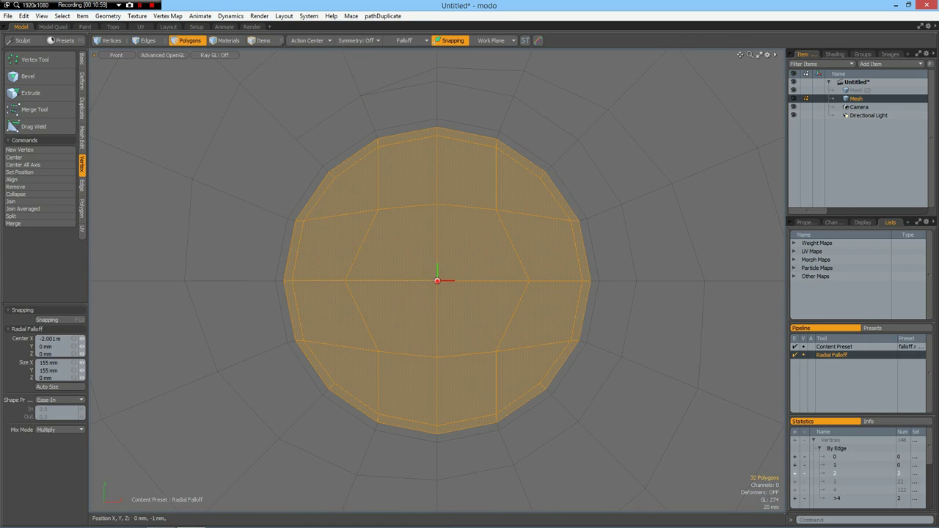
{"action": "left_click_drag", "start_coordinate": [462, 296], "coordinate": [592, 440]}
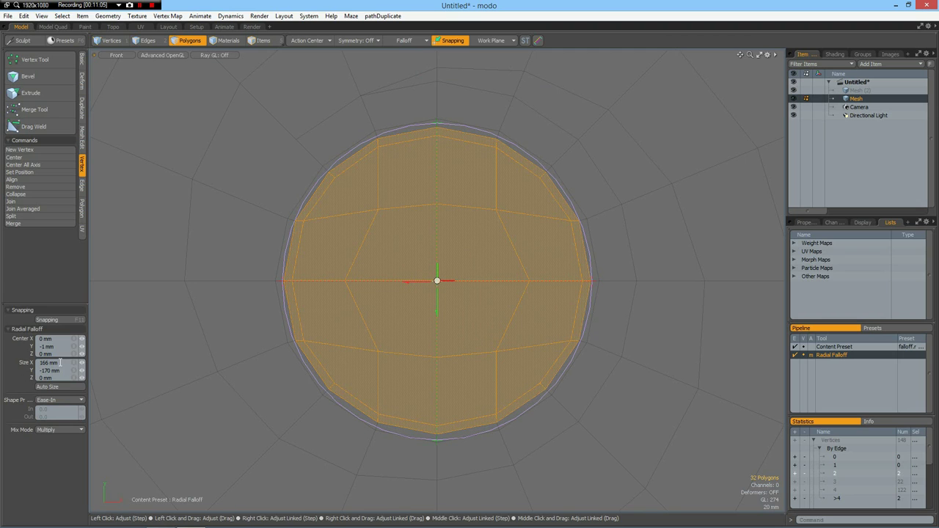
{"action": "left_click", "coordinate": [61, 370]}
{"action": "key", "text": "Return"}
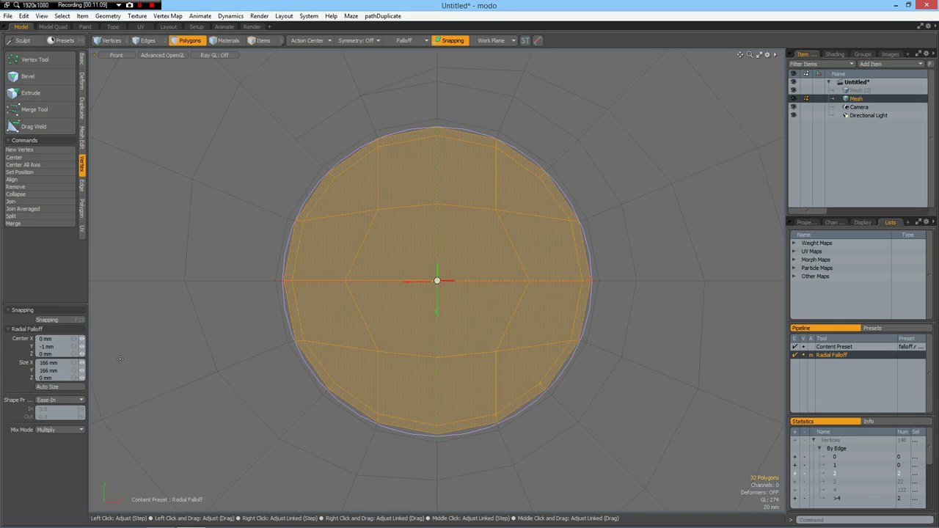
In perspective view, move the central disc out of the sheet into a dome, and drop the falloff and selection.
{"action": "key", "text": "ctrl+space"}
{"action": "left_click", "coordinate": [683, 99]}
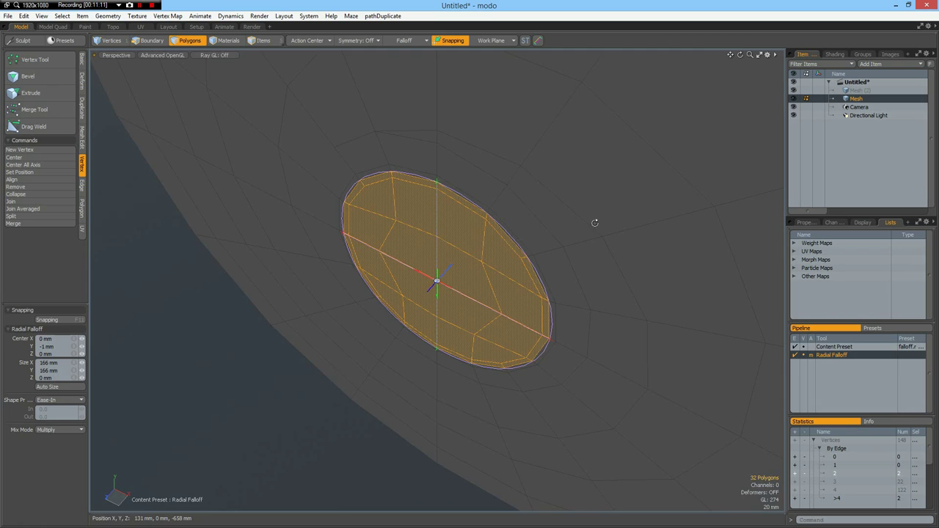
{"action": "left_click_drag", "start_coordinate": [540, 256], "coordinate": [537, 265], "text": "alt"}
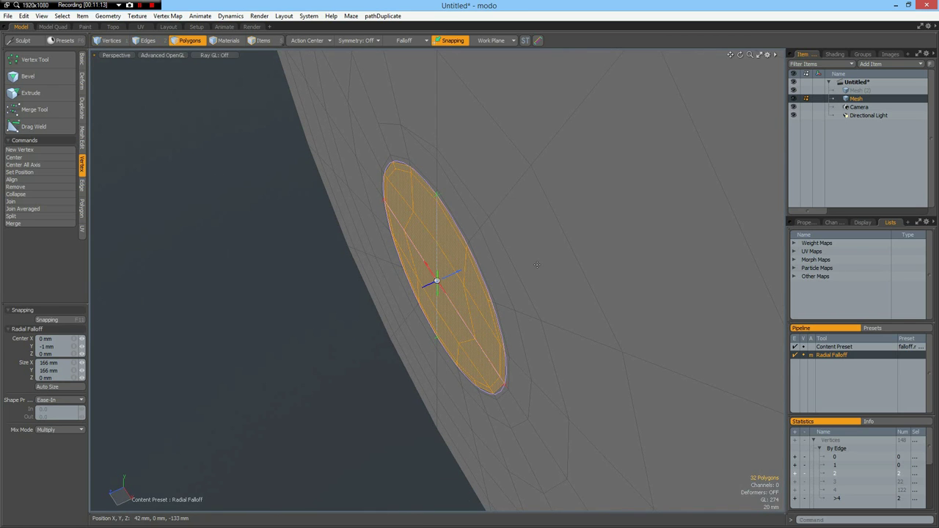
{"action": "key", "text": "w"}
{"action": "left_click_drag", "start_coordinate": [403, 297], "coordinate": [344, 322]}
{"action": "key", "text": "q"}
{"action": "left_click", "coordinate": [230, 309]}
{"action": "left_click_drag", "start_coordinate": [344, 225], "coordinate": [354, 184], "text": "alt"}
{"action": "key", "text": "Escape"}
{"action": "key", "text": "Escape"}
Preview the domed mesh with subdivision smoothing and switch the smoothing back off.
{"action": "scroll", "coordinate": [683, 241], "scroll_direction": "down", "scroll_amount": 4}
{"action": "key", "text": "Tab"}
{"action": "left_click_drag", "start_coordinate": [683, 243], "coordinate": [588, 335], "text": "alt"}
{"action": "key", "text": "Tab"}
{"action": "scroll", "coordinate": [606, 279], "scroll_direction": "down", "scroll_amount": 4}
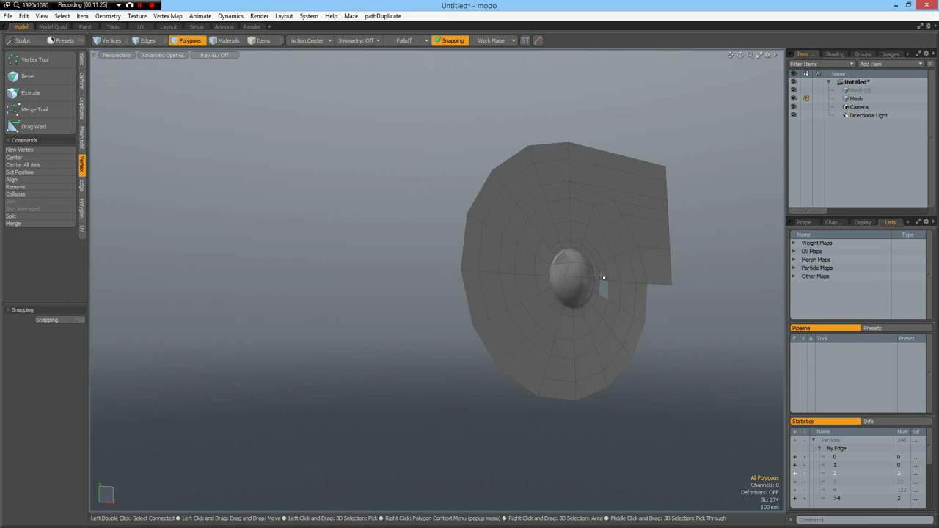
Select the middle spiral band's polygon loop, plus the separate matching polygon in the squared-off extension.
{"action": "scroll", "coordinate": [603, 277], "scroll_direction": "up", "scroll_amount": 2}
{"action": "scroll", "coordinate": [603, 277], "scroll_direction": "up", "scroll_amount": 3}
{"action": "left_click_drag", "start_coordinate": [612, 225], "coordinate": [560, 282], "text": "alt+shift"}
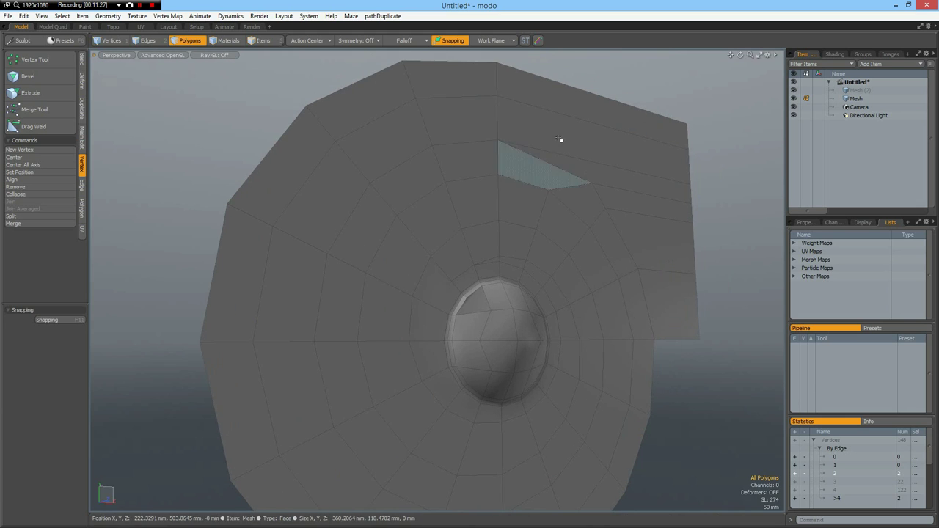
{"action": "left_click", "coordinate": [558, 137]}
{"action": "left_click_drag", "start_coordinate": [516, 131], "coordinate": [466, 130]}
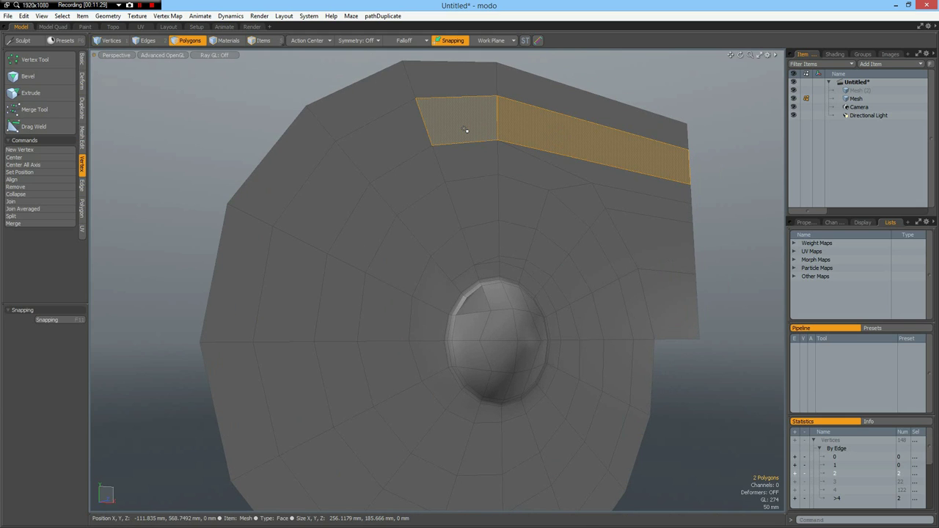
{"action": "key", "text": "l"}
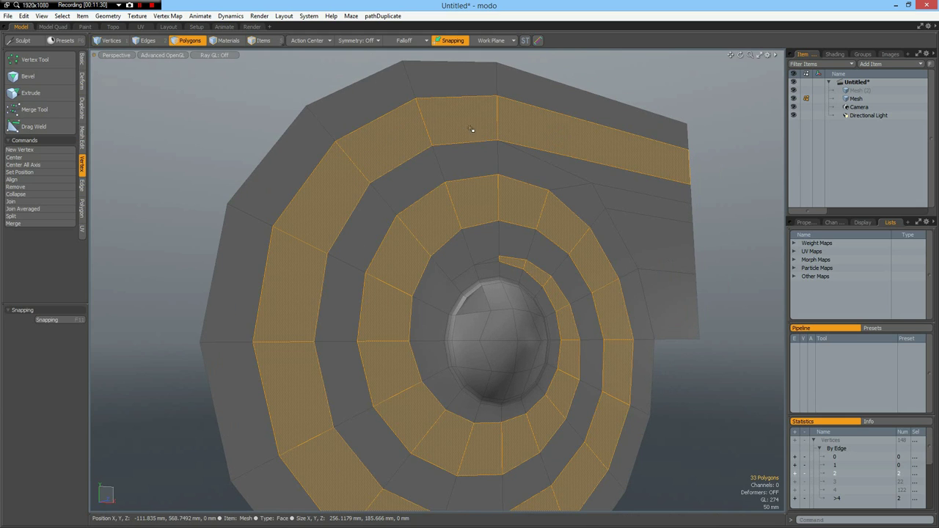
{"action": "left_click", "coordinate": [651, 248], "text": "shift"}
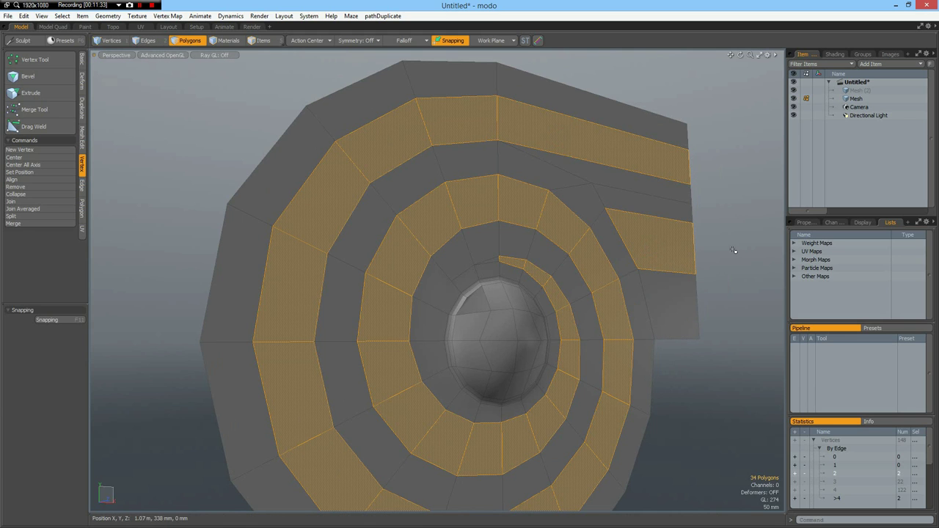
Extrude the selected spiral band polygons by -40 mm in Z.
{"action": "key", "text": "ctrl+1"}
{"action": "left_click", "coordinate": [758, 228]}
{"action": "left_click_drag", "start_coordinate": [721, 258], "coordinate": [603, 285], "text": "alt"}
{"action": "scroll", "coordinate": [602, 285], "scroll_direction": "down", "scroll_amount": 5}
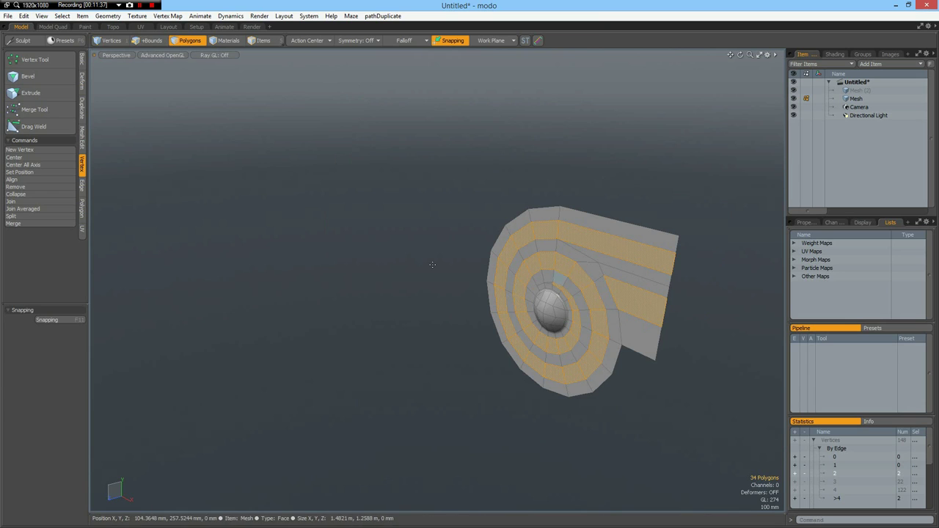
{"action": "key", "text": "shift+x"}
{"action": "left_click", "coordinate": [421, 275]}
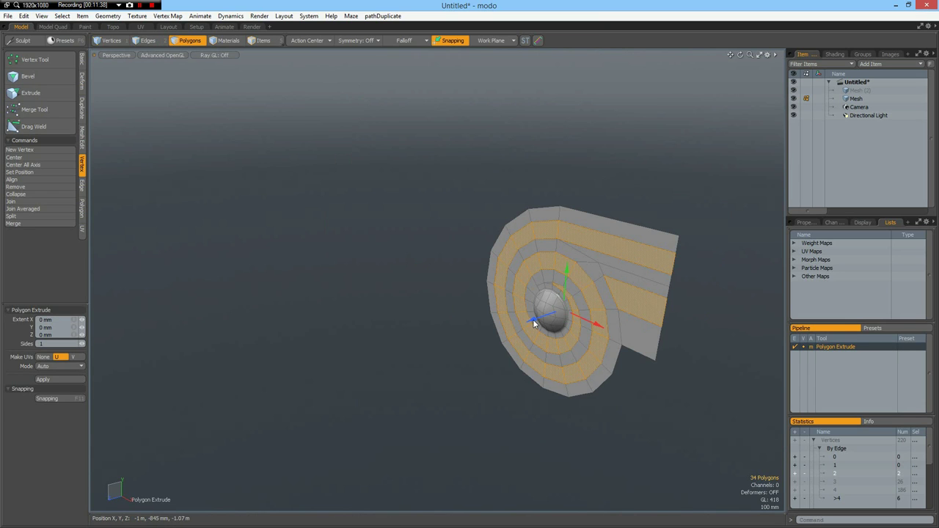
{"action": "left_click_drag", "start_coordinate": [533, 319], "coordinate": [538, 317]}
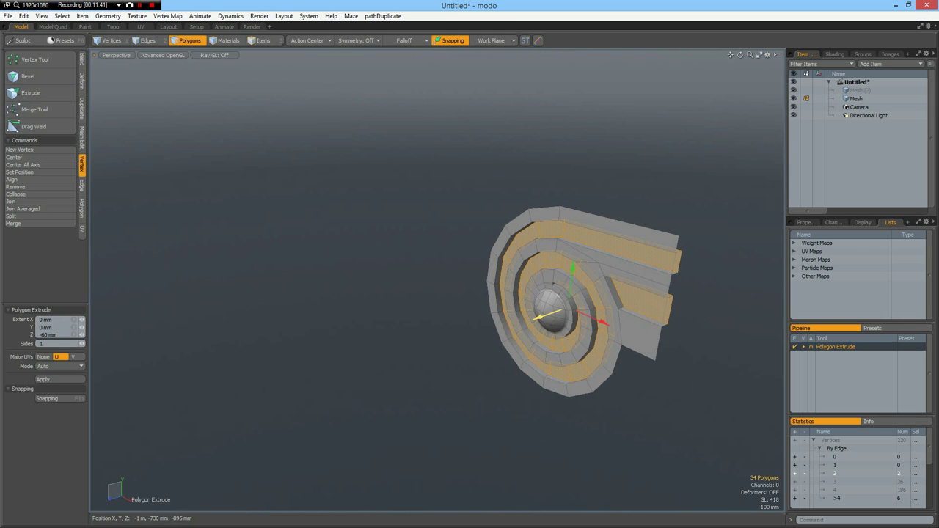
{"action": "left_click", "coordinate": [64, 336]}
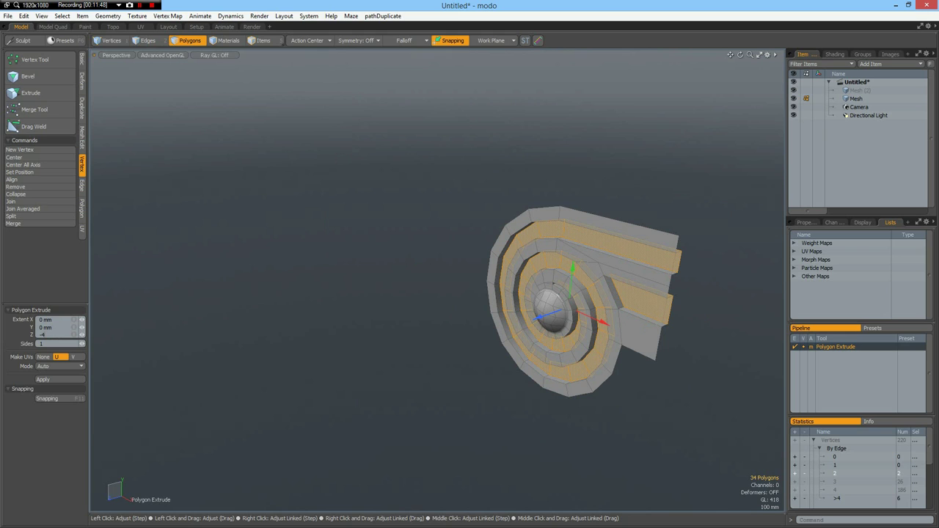
{"action": "type", "text": "-40"}
{"action": "key", "text": "Return"}
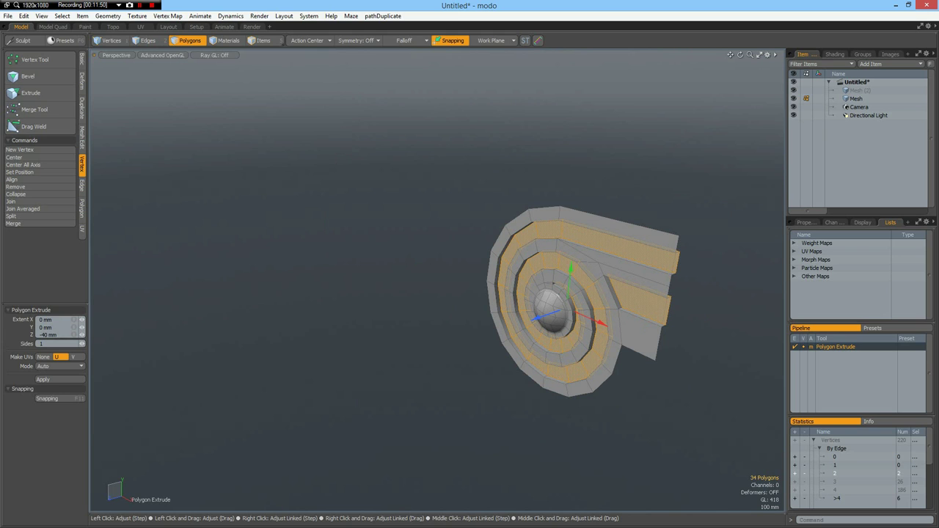
{"action": "key", "text": "space"}
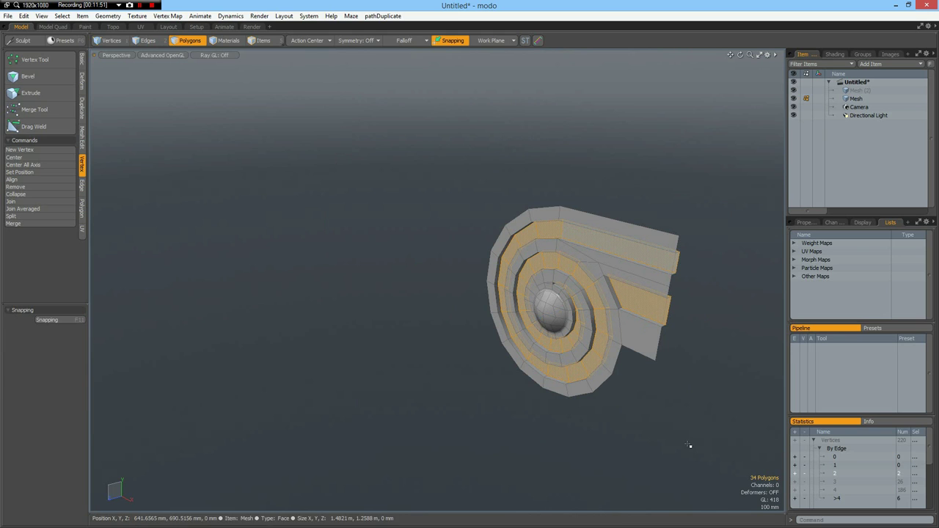
Delete the polygons capping the ends of the extruded bands at the extension's straight edge.
{"action": "left_click_drag", "start_coordinate": [728, 405], "coordinate": [773, 406], "text": "alt"}
{"action": "right_click_drag", "start_coordinate": [578, 167], "coordinate": [660, 333]}
{"action": "left_click", "coordinate": [660, 333]}
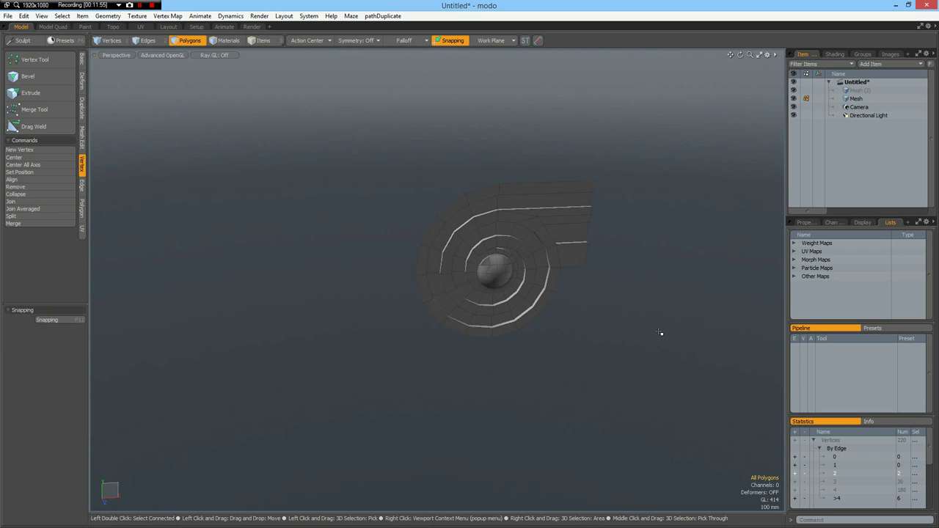
Select two depth edges of the extruded walls: one at the short band's inner corner, one on the outer spiral groove.
{"action": "scroll", "coordinate": [580, 215], "scroll_direction": "up", "scroll_amount": 5}
{"action": "left_click_drag", "start_coordinate": [580, 216], "coordinate": [471, 270], "text": "alt"}
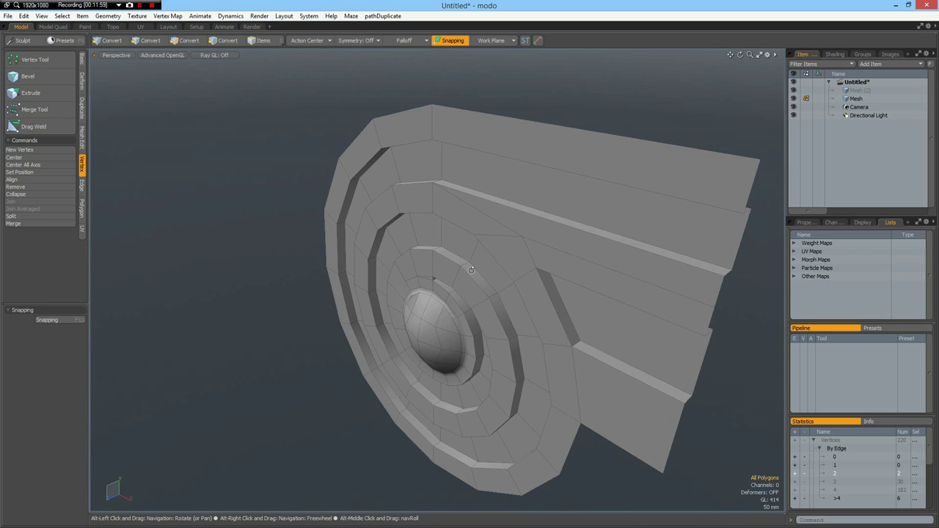
{"action": "key", "text": "2"}
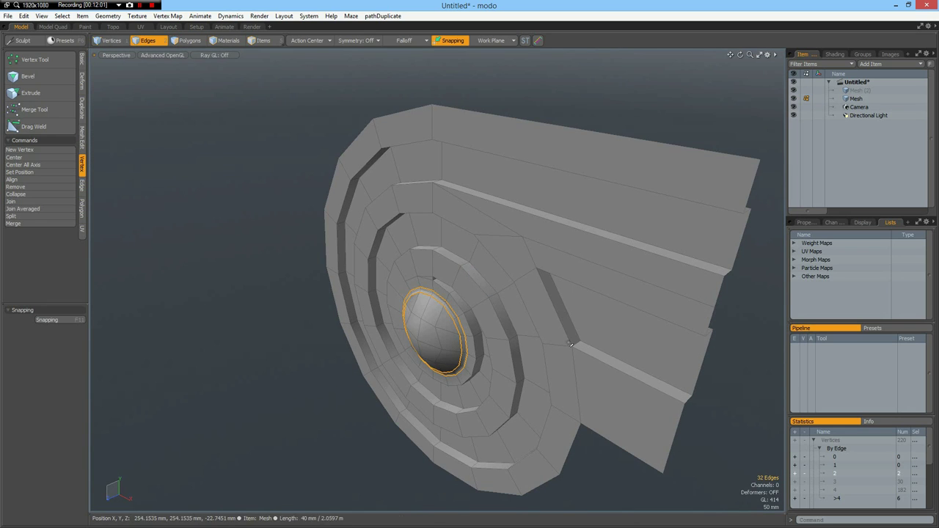
{"action": "left_click", "coordinate": [577, 345]}
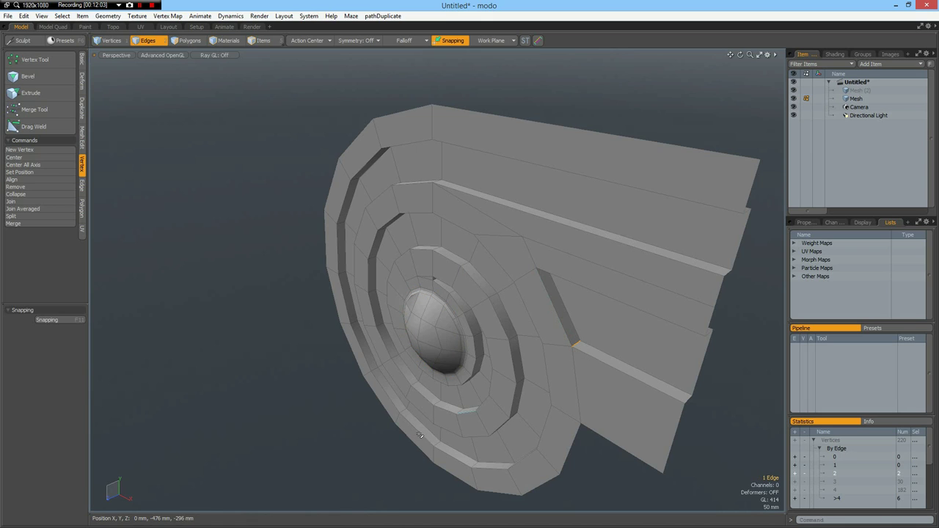
{"action": "left_click", "coordinate": [373, 369], "text": "shift"}
{"action": "left_click", "coordinate": [377, 385]}
{"action": "left_click", "coordinate": [380, 382], "text": "ctrl"}
{"action": "left_click", "coordinate": [373, 368], "text": "shift"}
{"action": "left_click", "coordinate": [576, 347], "text": "shift"}
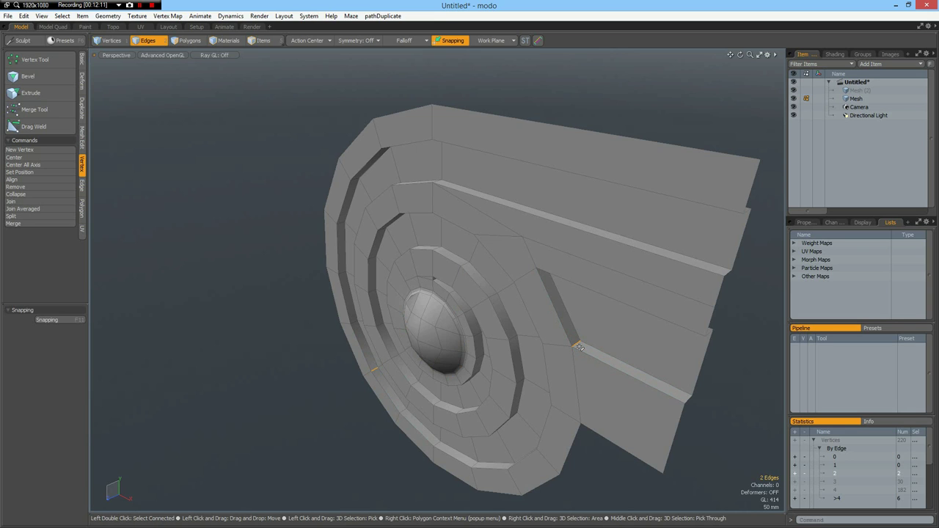
Loop slice the extruded walls with two symmetrical slices at 20%, and clear the edge selection.
{"action": "key", "text": "alt+c"}
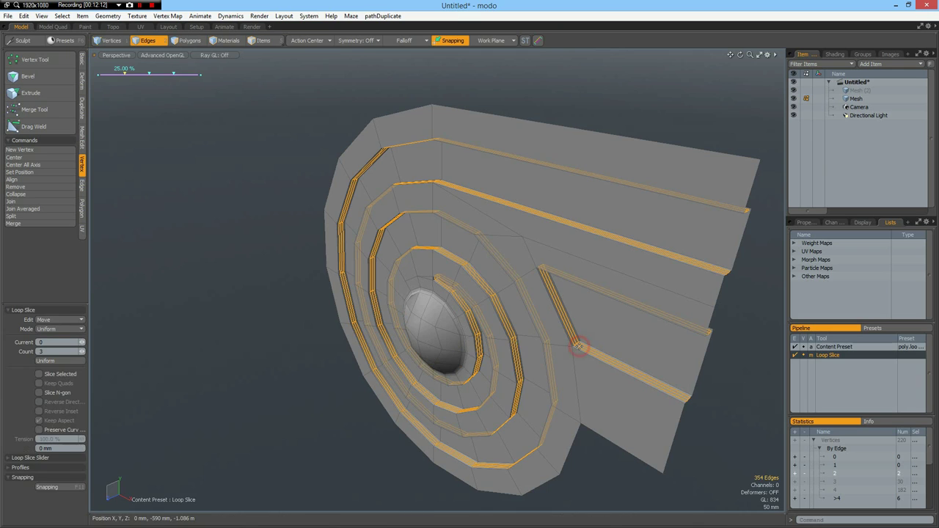
{"action": "left_click", "coordinate": [82, 355]}
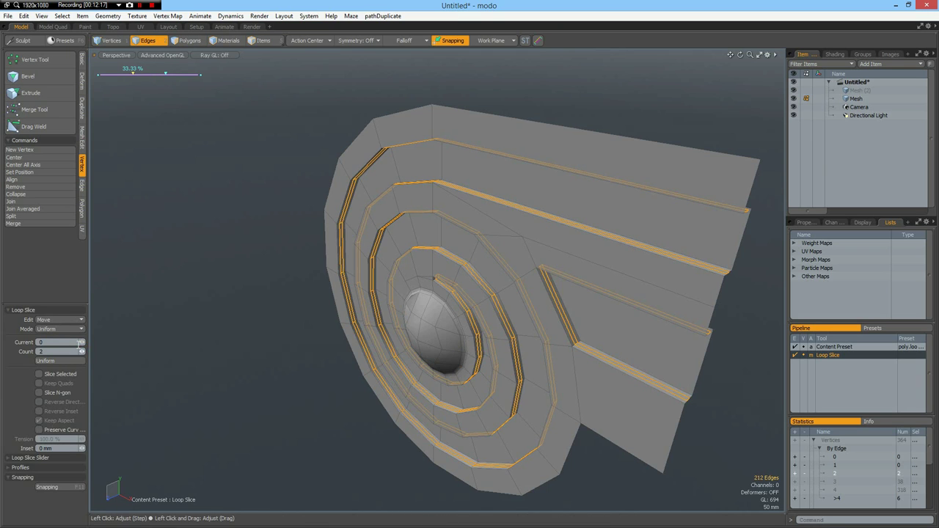
{"action": "left_click", "coordinate": [72, 332]}
{"action": "left_click", "coordinate": [77, 340]}
{"action": "mouse_move", "coordinate": [176, 321]}
{"action": "left_mouse_down"}
{"action": "mouse_move", "coordinate": [167, 320]}
{"action": "mouse_move", "coordinate": [172, 312]}
{"action": "left_mouse_up"}
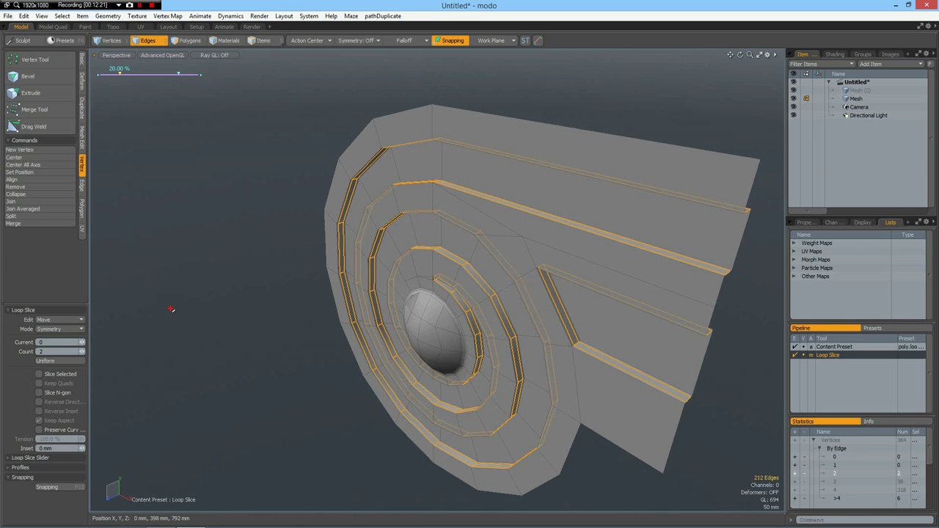
{"action": "key", "text": "q"}
{"action": "left_click", "coordinate": [172, 312]}
Preview the grooved spiral with subdivision smoothing and switch the smoothing back off.
{"action": "key", "text": "Tab"}
{"action": "left_click_drag", "start_coordinate": [185, 343], "coordinate": [329, 299], "text": "alt"}
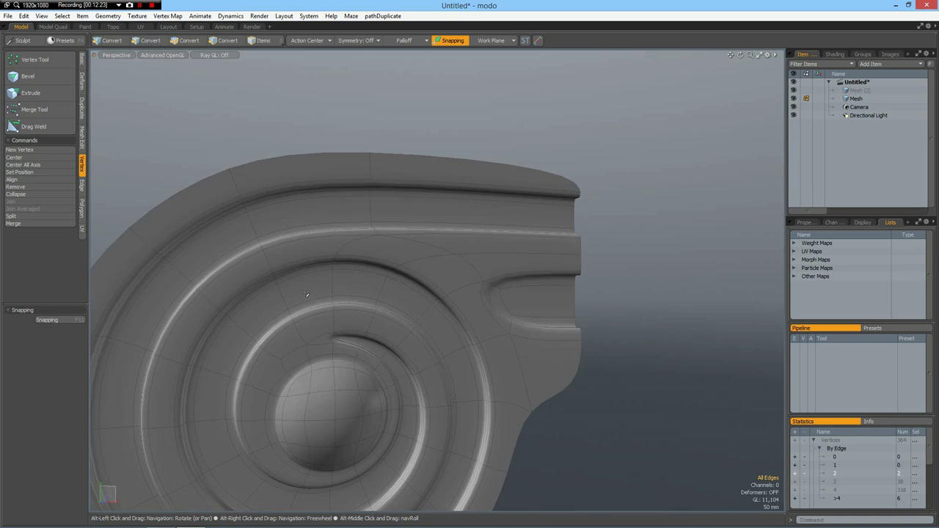
{"action": "scroll", "coordinate": [327, 301], "scroll_direction": "down", "scroll_amount": 4}
{"action": "scroll", "coordinate": [339, 303], "scroll_direction": "up", "scroll_amount": 4}
{"action": "scroll", "coordinate": [332, 309], "scroll_direction": "down", "scroll_amount": 2}
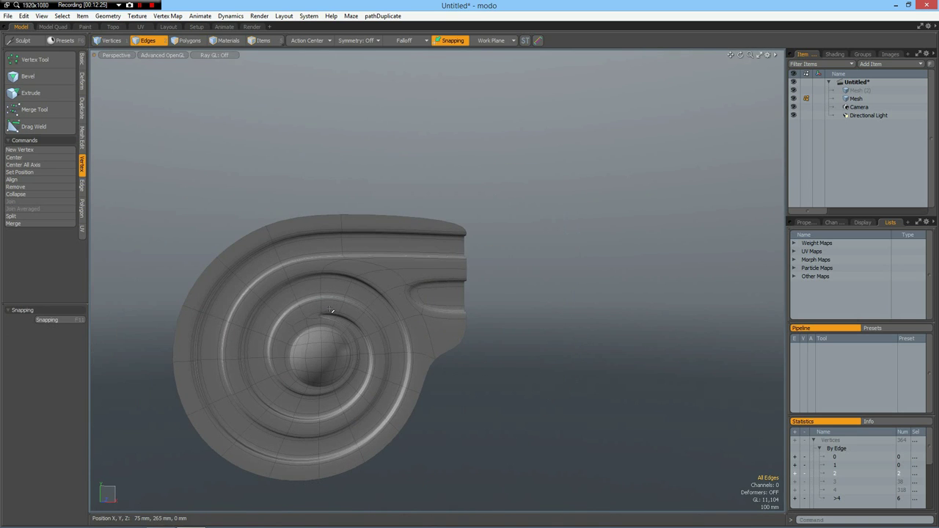
{"action": "key", "text": "Tab"}
Show the work plane grid and, in front view, move the whole spiral mesh -2 m in X.
{"action": "left_click_drag", "start_coordinate": [566, 260], "coordinate": [577, 213], "text": "alt"}
{"action": "key", "text": "ctrl+3"}
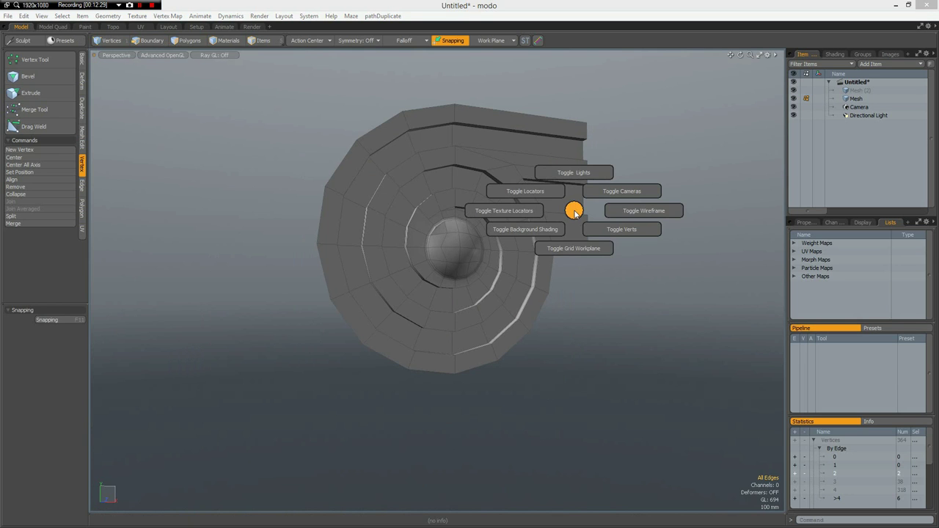
{"action": "left_click", "coordinate": [578, 251]}
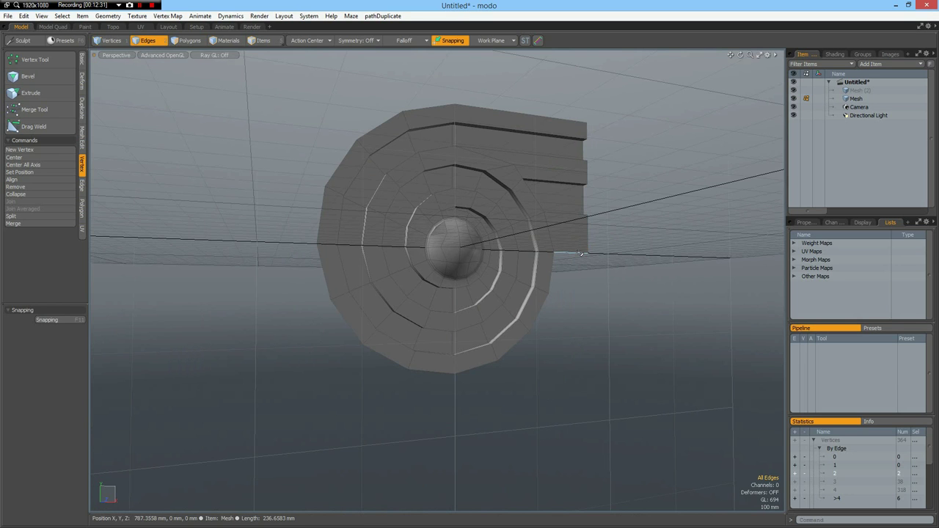
{"action": "left_click_drag", "start_coordinate": [592, 279], "coordinate": [556, 319], "text": "alt"}
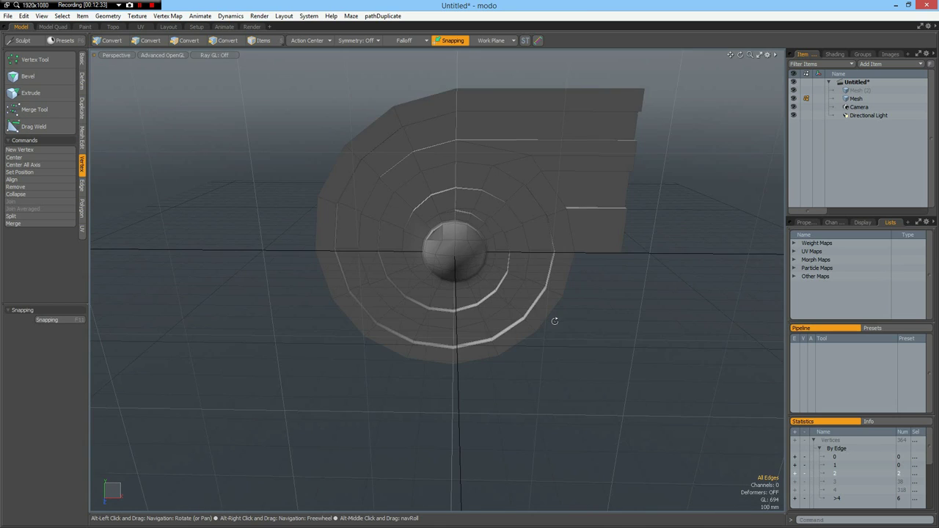
{"action": "scroll", "coordinate": [558, 319], "scroll_direction": "down", "scroll_amount": 4}
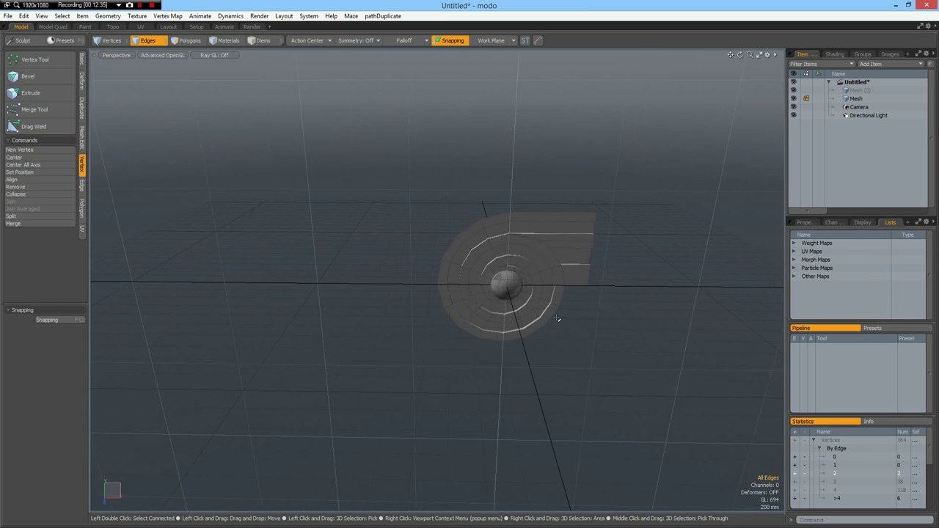
{"action": "key", "text": "KP_1"}
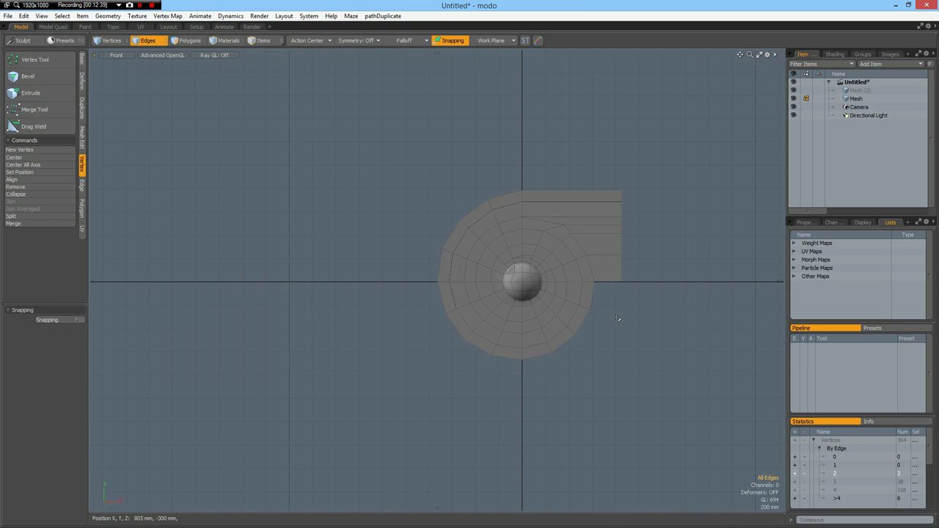
{"action": "key", "text": "w"}
{"action": "left_click_drag", "start_coordinate": [579, 274], "coordinate": [349, 275]}
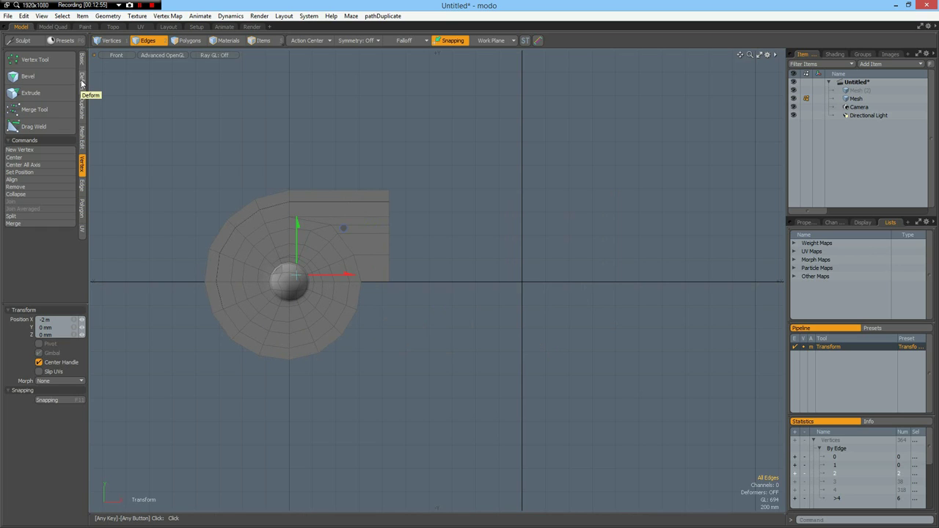
Mirror the spiral mesh across the X axis about the origin.
{"action": "left_click", "coordinate": [82, 109]}
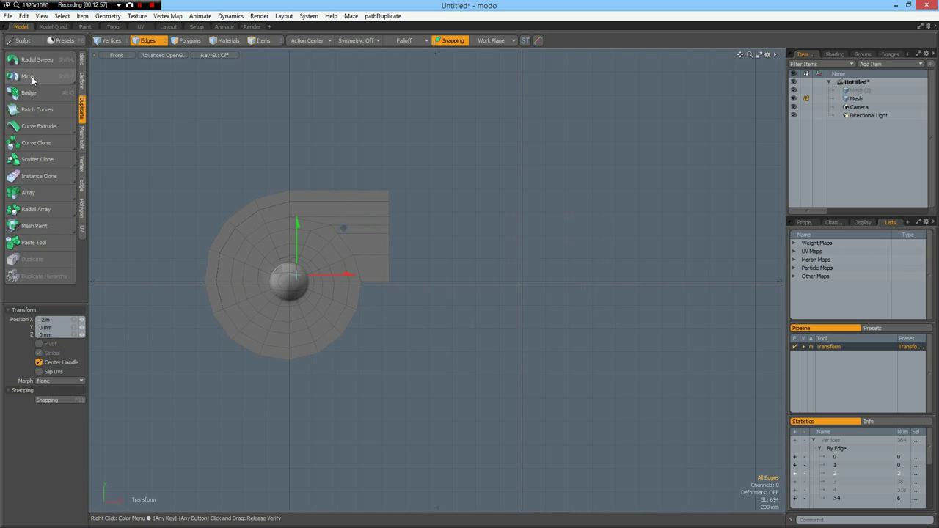
{"action": "left_click", "coordinate": [27, 77]}
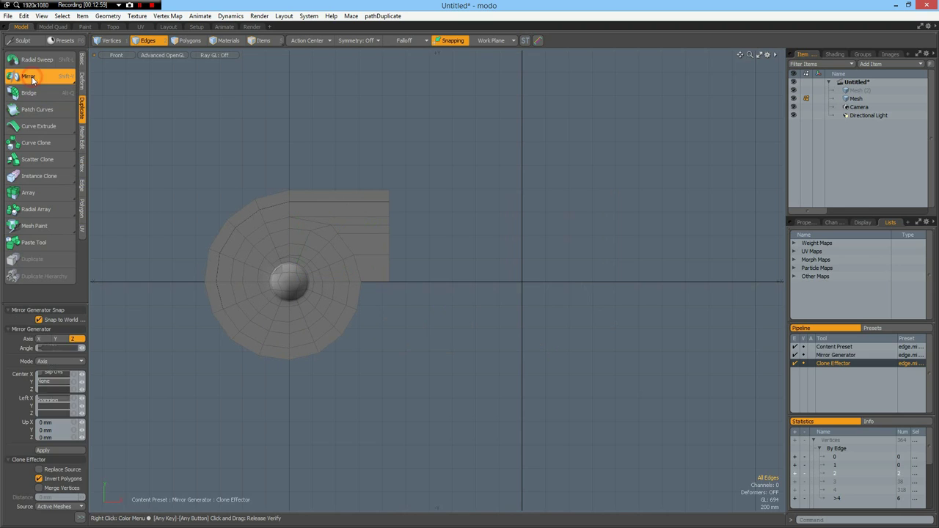
{"action": "left_click", "coordinate": [44, 338]}
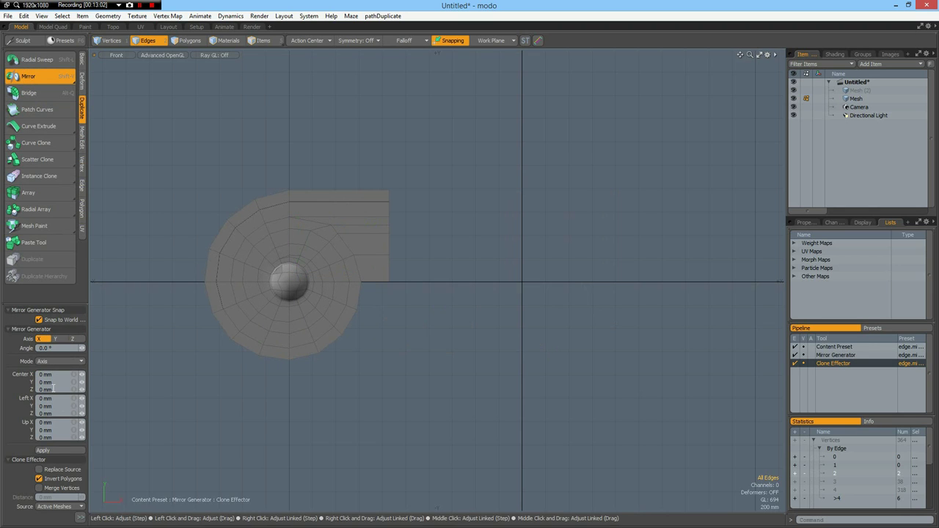
{"action": "left_click", "coordinate": [59, 451]}
{"action": "key", "text": "space"}
Bridge the facing end edges of the two spirals with one segment and remove the original end edges.
{"action": "left_click_drag", "start_coordinate": [384, 180], "coordinate": [665, 316]}
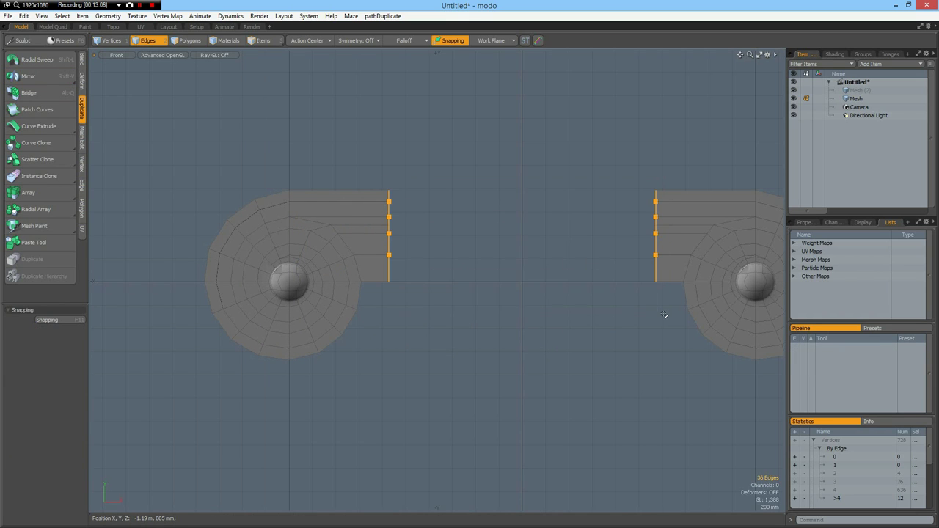
{"action": "key", "text": "alt+b"}
{"action": "left_click", "coordinate": [558, 319]}
{"action": "key", "text": "BackSpace"}
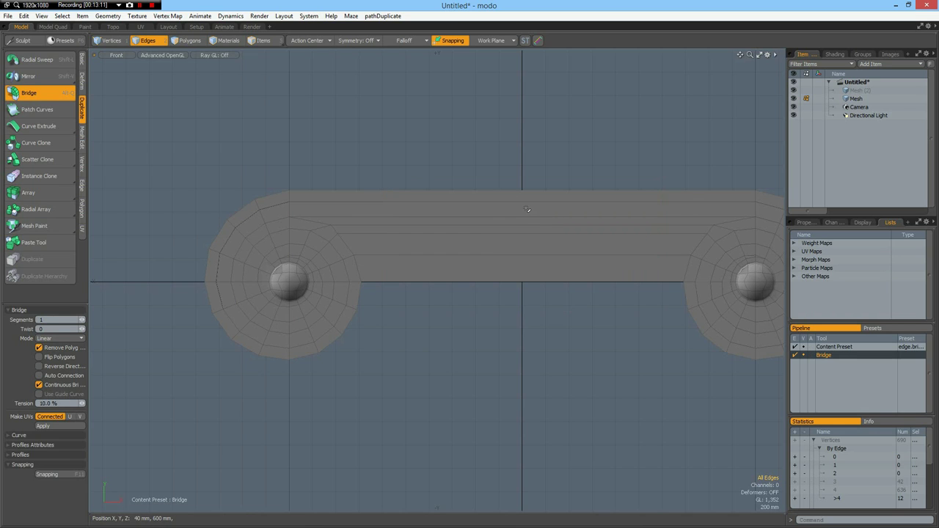
{"action": "key", "text": "space"}
Loop slice the connecting bands between the spirals with five uniform slices, clear the selection and turn on subdivision smoothing.
{"action": "left_click", "coordinate": [528, 217]}
{"action": "key", "text": "alt+c"}
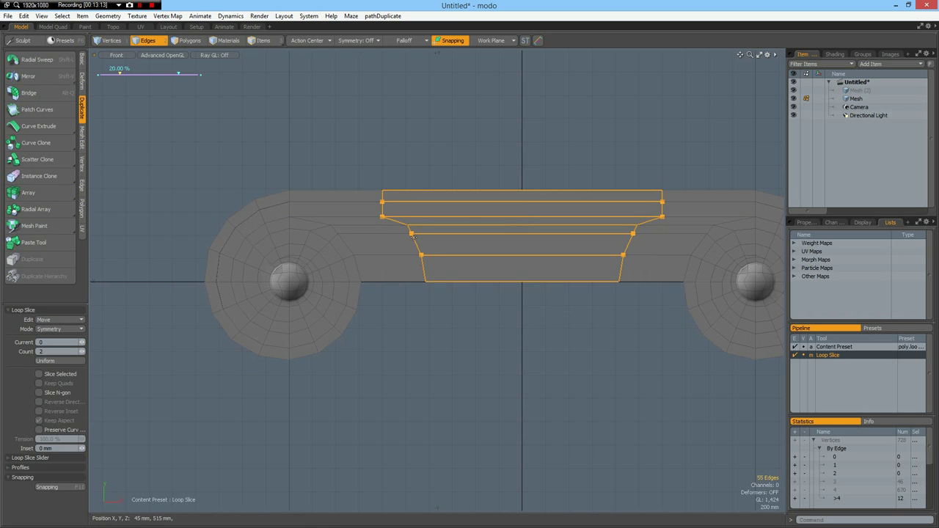
{"action": "left_click", "coordinate": [83, 352]}
{"action": "left_click", "coordinate": [83, 352]}
{"action": "left_click", "coordinate": [83, 352]}
{"action": "left_click", "coordinate": [52, 333]}
{"action": "left_click", "coordinate": [54, 324]}
{"action": "key", "text": "q"}
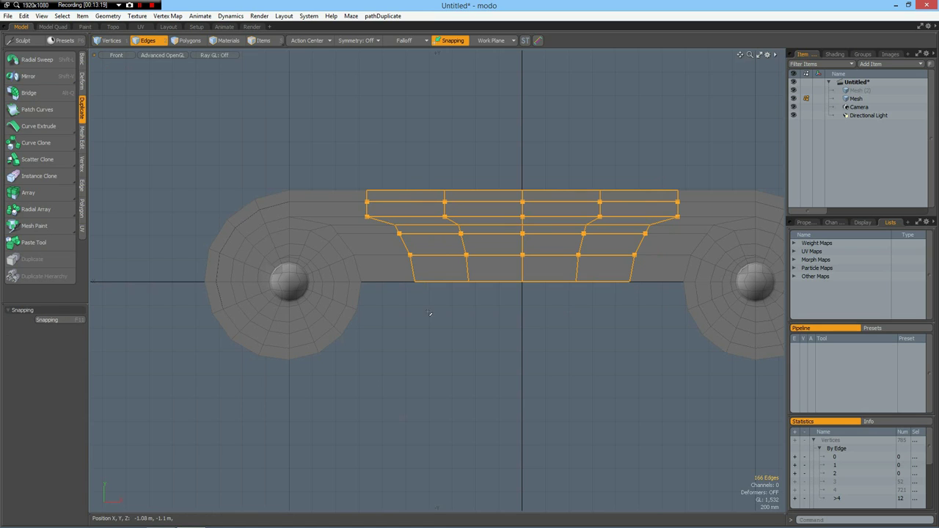
{"action": "left_click", "coordinate": [426, 338]}
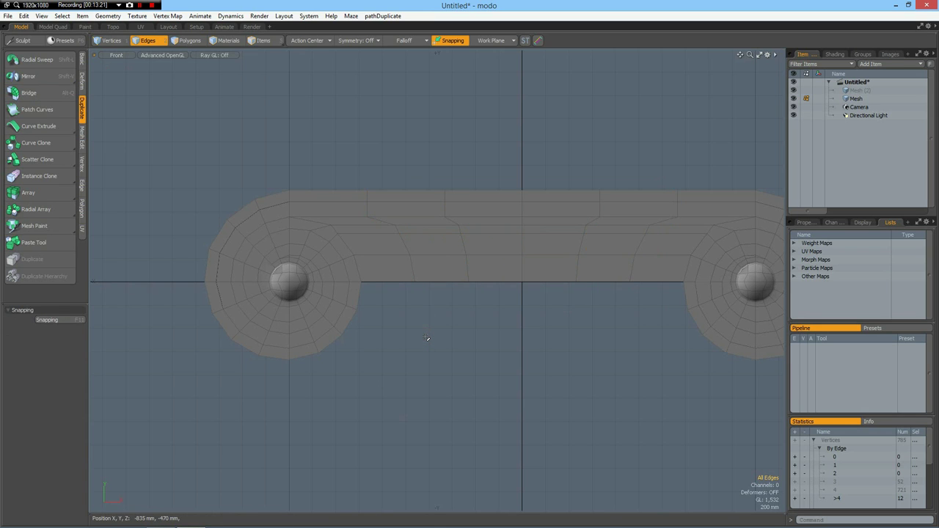
{"action": "key", "text": "Tab"}
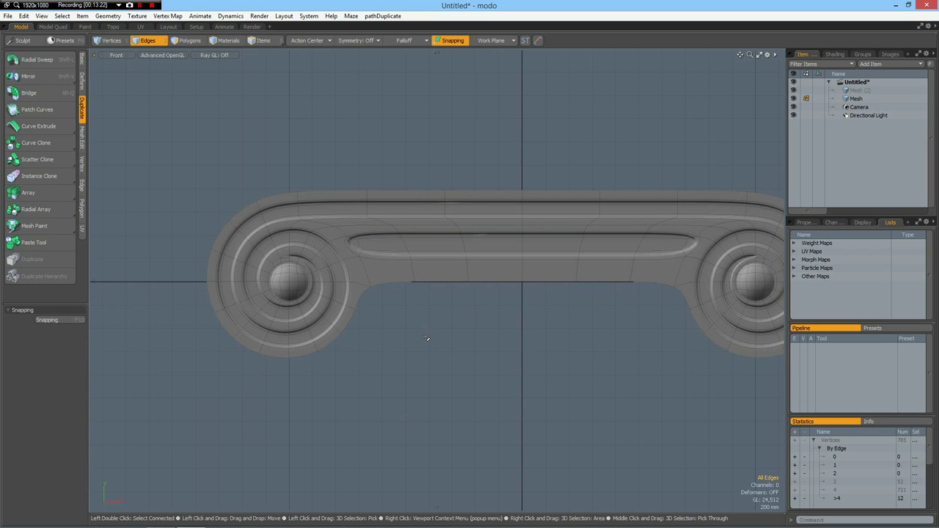
In front view, select the central polygons below the upper groove and move them slightly down.
{"action": "left_click_drag", "start_coordinate": [502, 343], "coordinate": [438, 337], "text": "alt+shift"}
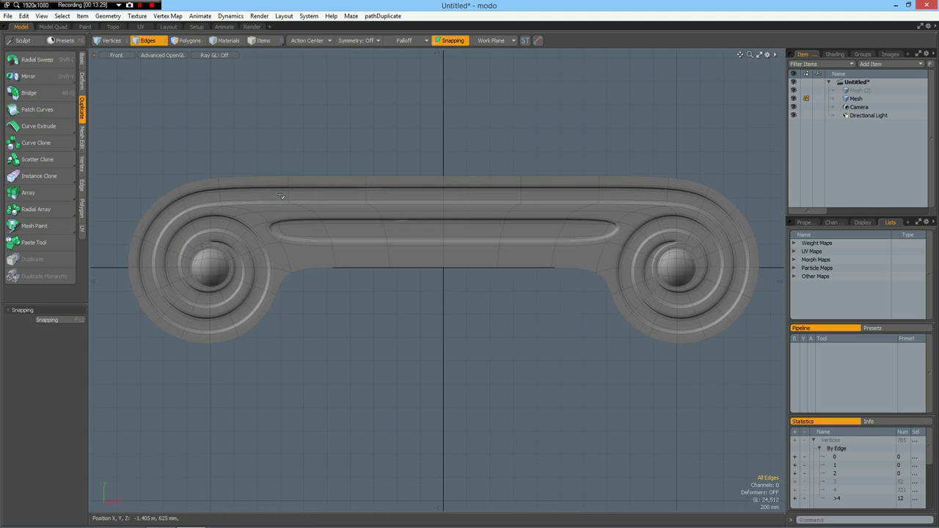
{"action": "key", "text": "3"}
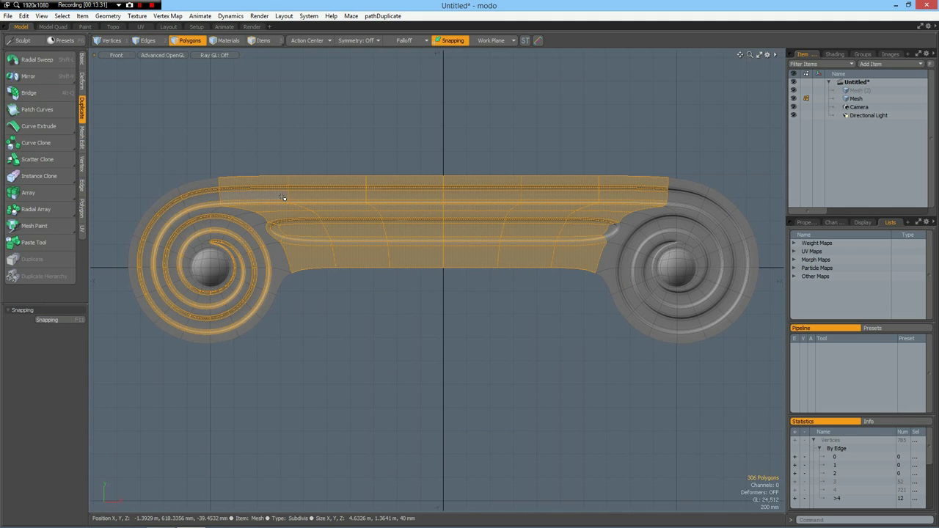
{"action": "mouse_move", "coordinate": [285, 198]}
{"action": "right_mouse_down"}
{"action": "mouse_move", "coordinate": [335, 304]}
{"action": "mouse_move", "coordinate": [477, 335]}
{"action": "mouse_move", "coordinate": [566, 325]}
{"action": "mouse_move", "coordinate": [603, 309]}
{"action": "right_mouse_up"}
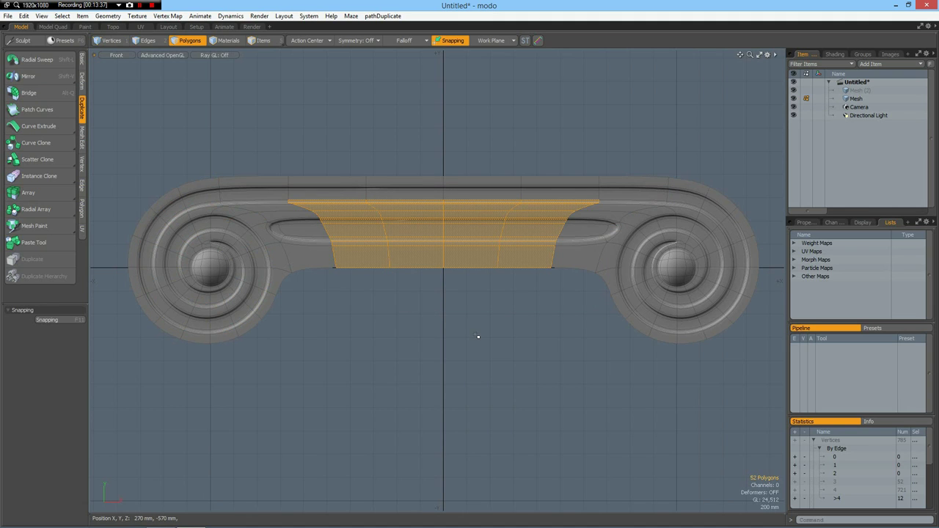
{"action": "key", "text": "y"}
{"action": "left_click_drag", "start_coordinate": [445, 183], "coordinate": [444, 190]}
{"action": "left_click_drag", "start_coordinate": [444, 192], "coordinate": [444, 195]}
{"action": "key", "text": "space"}
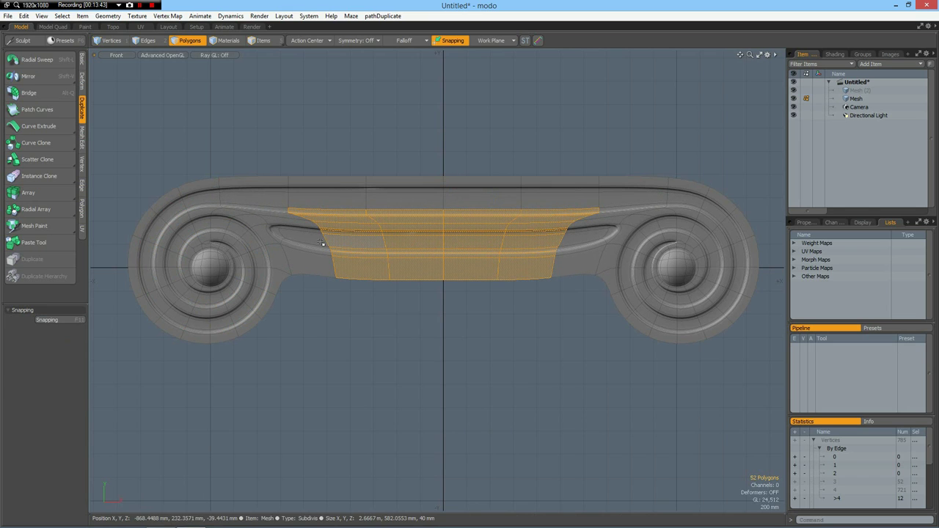
Select only the lower central polygons of the connecting band and move them further down to deepen the sag.
{"action": "right_click_drag", "start_coordinate": [332, 249], "coordinate": [582, 331]}
{"action": "key", "text": "w"}
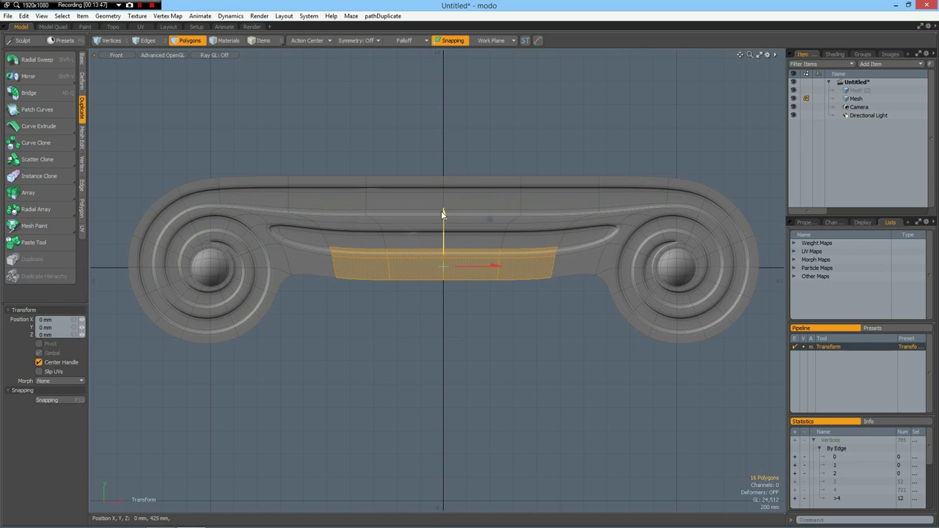
{"action": "left_click_drag", "start_coordinate": [445, 214], "coordinate": [444, 226]}
{"action": "key", "text": "space"}
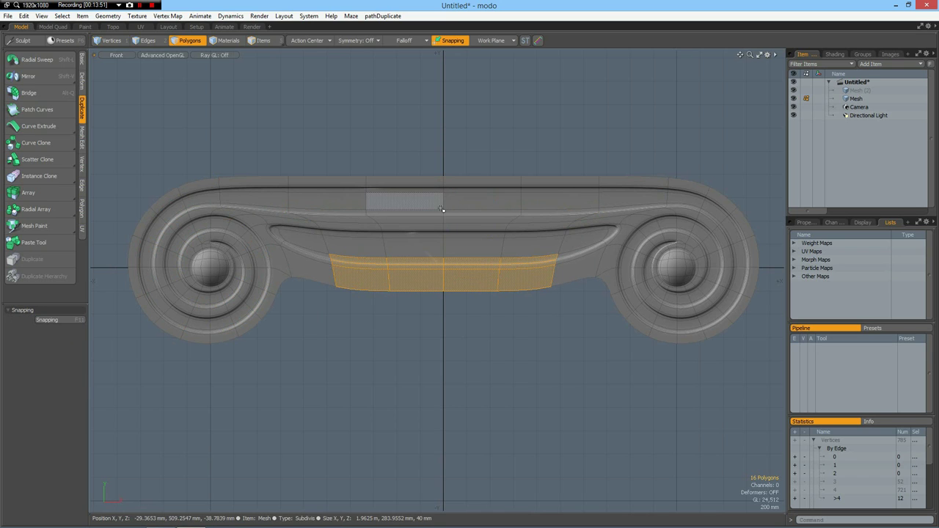
Select the vertical centre edges below the upper groove, move them -45 mm in Y and clear the selection.
{"action": "key", "text": "2"}
{"action": "right_click_drag", "start_coordinate": [440, 210], "coordinate": [465, 330]}
{"action": "key", "text": "w"}
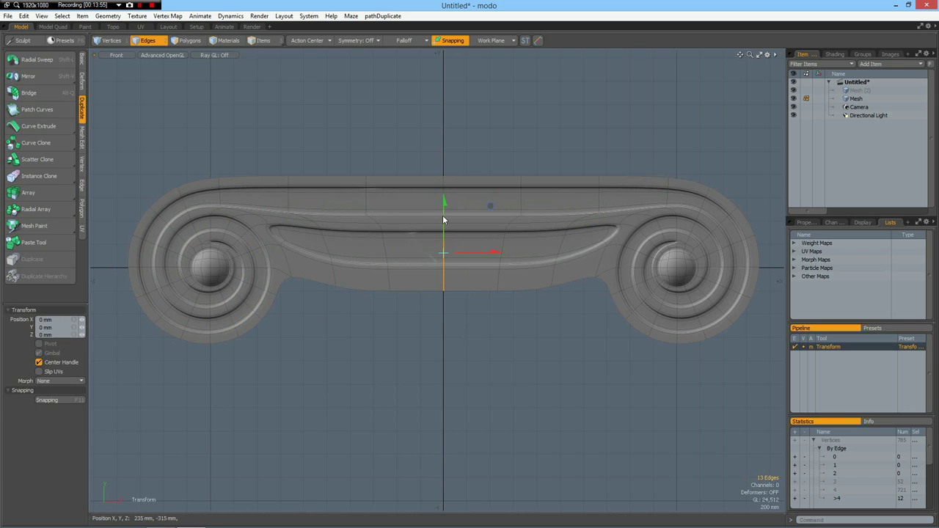
{"action": "left_click_drag", "start_coordinate": [444, 202], "coordinate": [444, 207]}
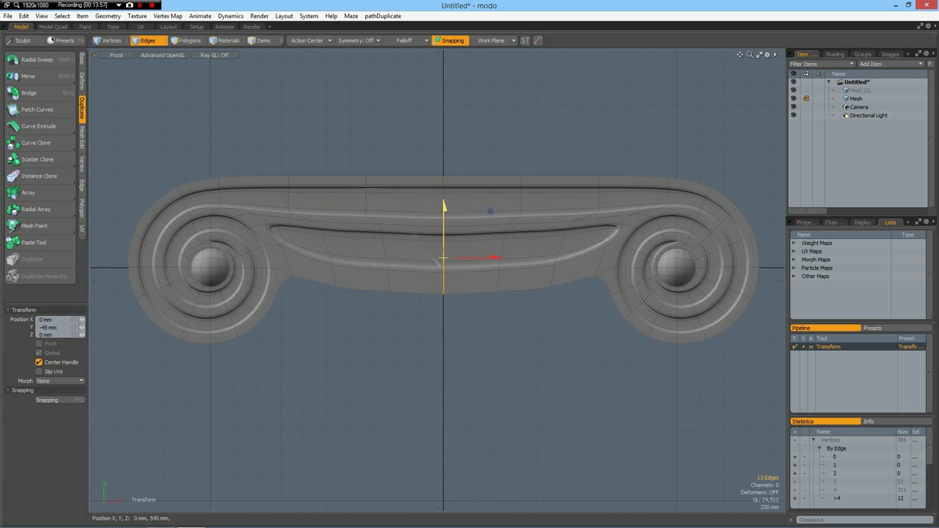
{"action": "key", "text": "space"}
{"action": "left_click", "coordinate": [371, 410]}
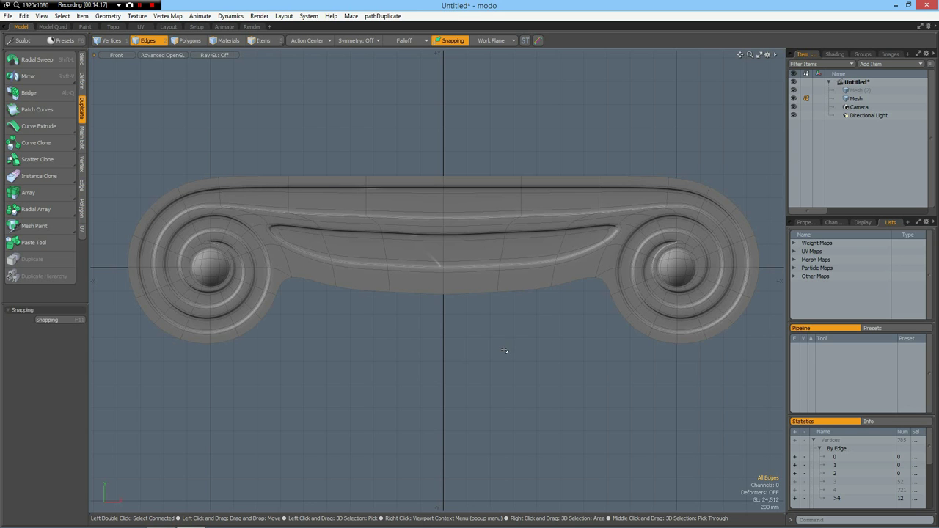
In top view, move the whole double-volute mesh about 1.5 m forward along Z.
{"action": "scroll", "coordinate": [537, 319], "scroll_direction": "down", "scroll_amount": 4}
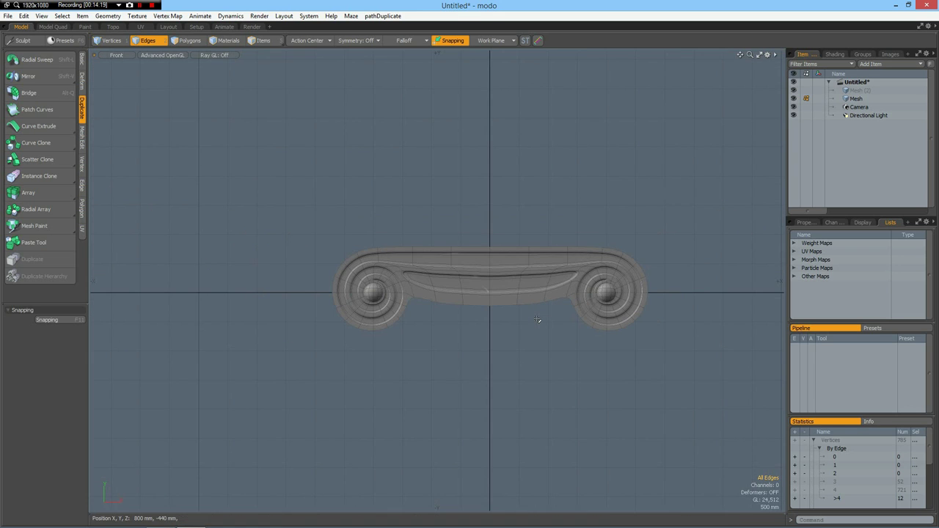
{"action": "scroll", "coordinate": [535, 322], "scroll_direction": "up", "scroll_amount": 4}
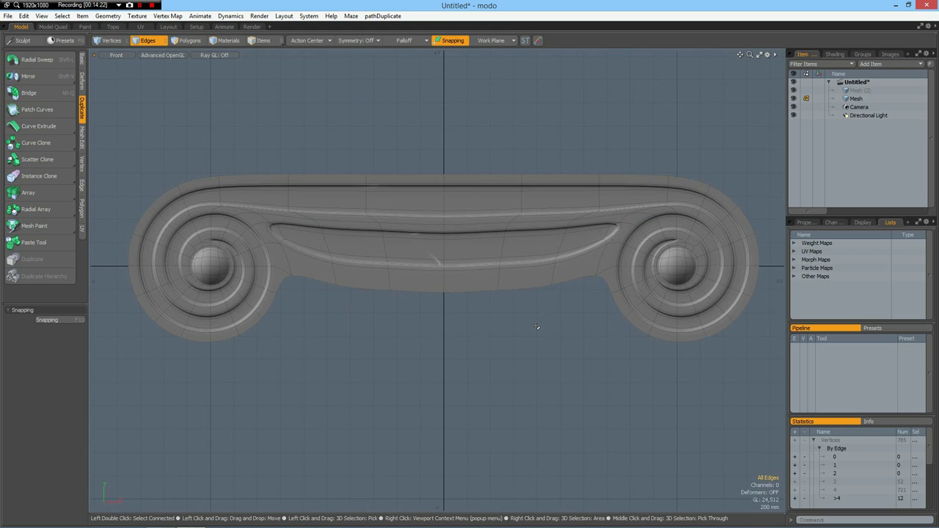
{"action": "left_click_drag", "start_coordinate": [514, 314], "coordinate": [532, 252], "text": "alt"}
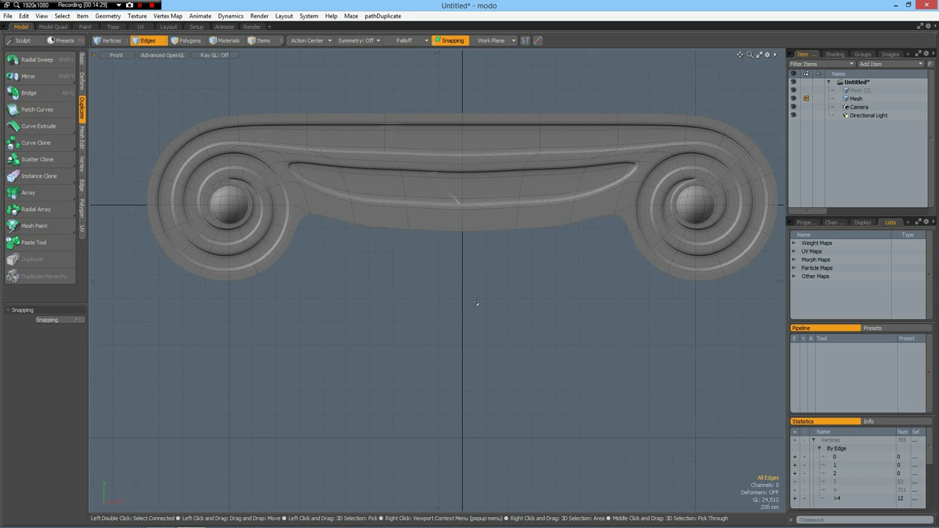
{"action": "key", "text": "KP_1"}
{"action": "scroll", "coordinate": [488, 301], "scroll_direction": "down", "scroll_amount": 3}
{"action": "scroll", "coordinate": [488, 303], "scroll_direction": "up", "scroll_amount": 1}
{"action": "left_click_drag", "start_coordinate": [481, 331], "coordinate": [477, 298], "text": "alt+shift"}
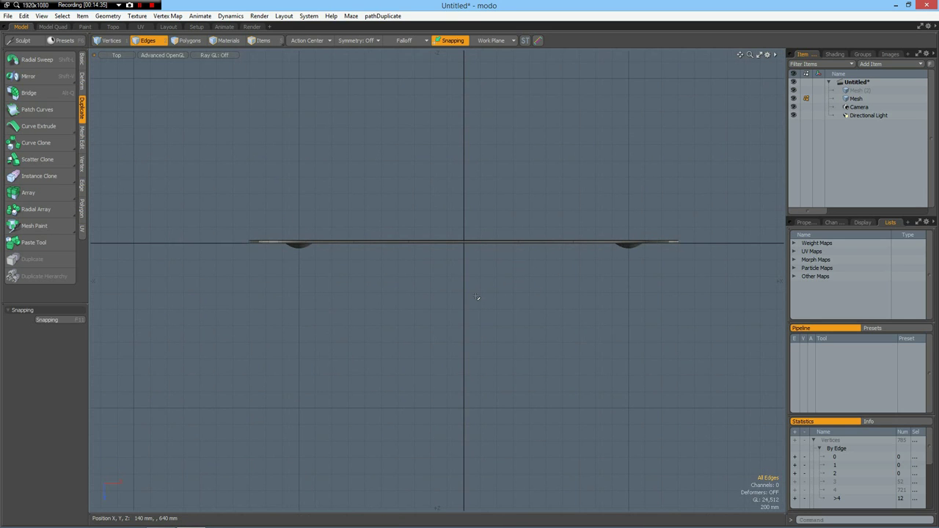
{"action": "key", "text": "y"}
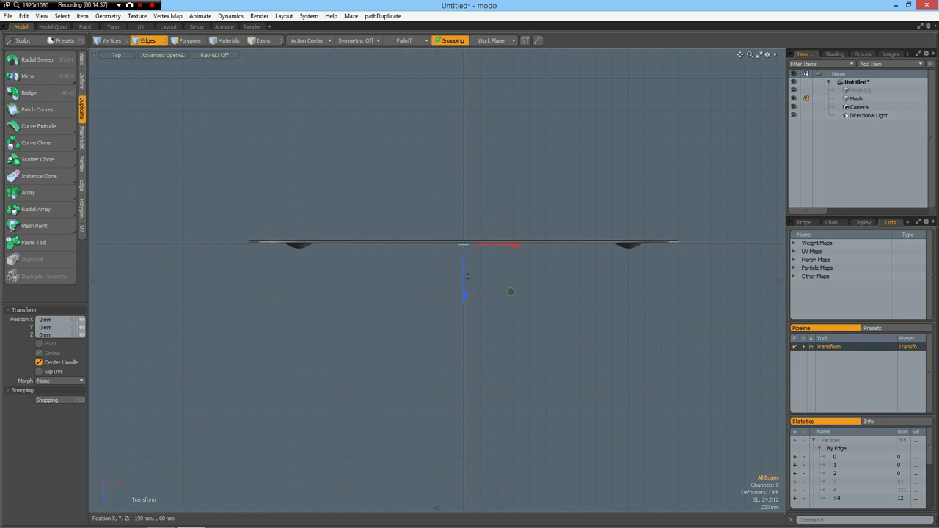
{"action": "left_click_drag", "start_coordinate": [464, 292], "coordinate": [452, 394]}
{"action": "key", "text": "space"}
Mirror the double-volute mesh across the Z axis about the origin.
{"action": "left_click", "coordinate": [41, 77]}
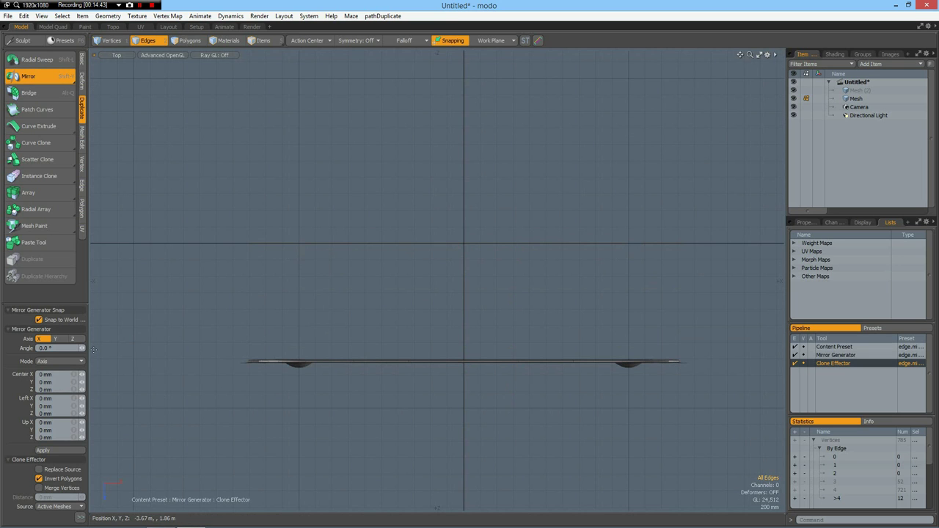
{"action": "left_click", "coordinate": [72, 339]}
{"action": "left_click", "coordinate": [45, 451]}
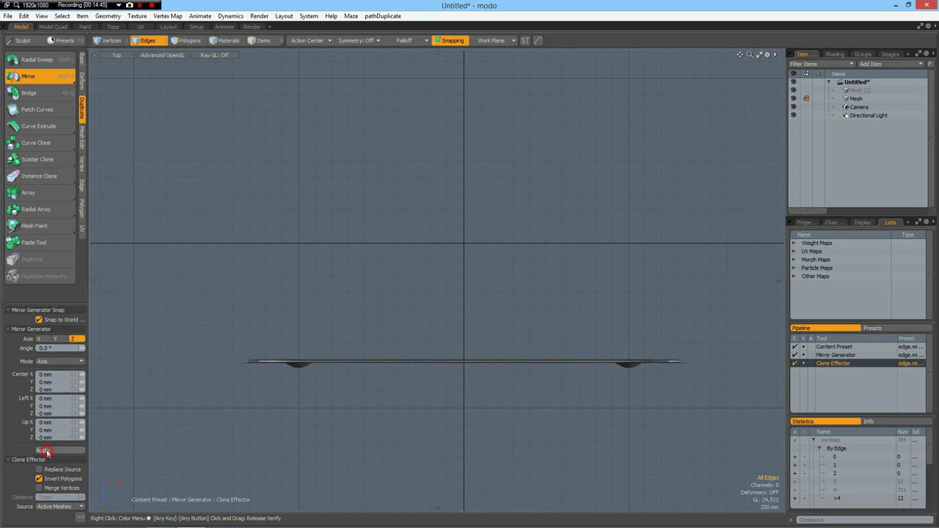
{"action": "key", "text": "space"}
In perspective view, turn off subdivision smoothing and bridge the outer border loops of the front and back volute meshes.
{"action": "key", "text": "ctrl+space"}
{"action": "left_click", "coordinate": [479, 217]}
{"action": "left_click_drag", "start_coordinate": [342, 232], "coordinate": [425, 240], "text": "alt"}
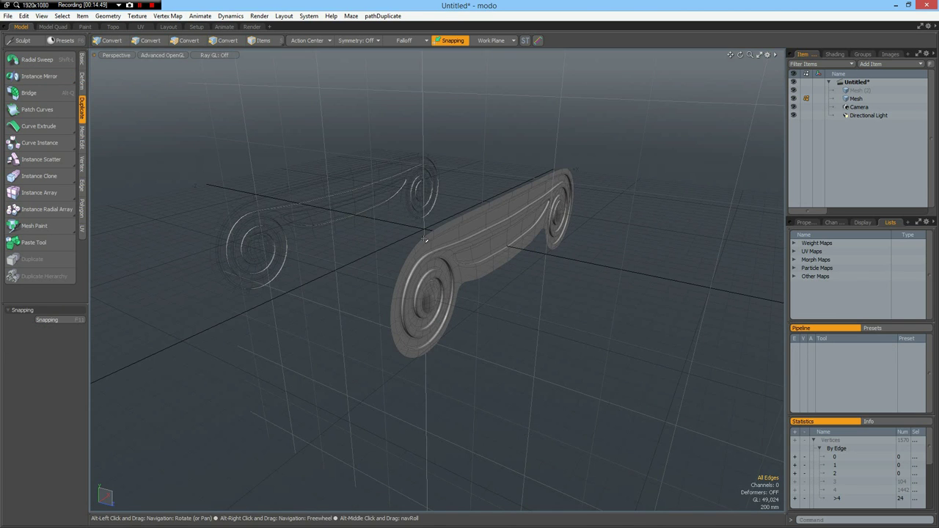
{"action": "key", "text": "alt+grave"}
{"action": "left_click", "coordinate": [419, 276]}
{"action": "key", "text": "2"}
{"action": "scroll", "coordinate": [436, 229], "scroll_direction": "up", "scroll_amount": 3}
{"action": "key", "text": "Tab"}
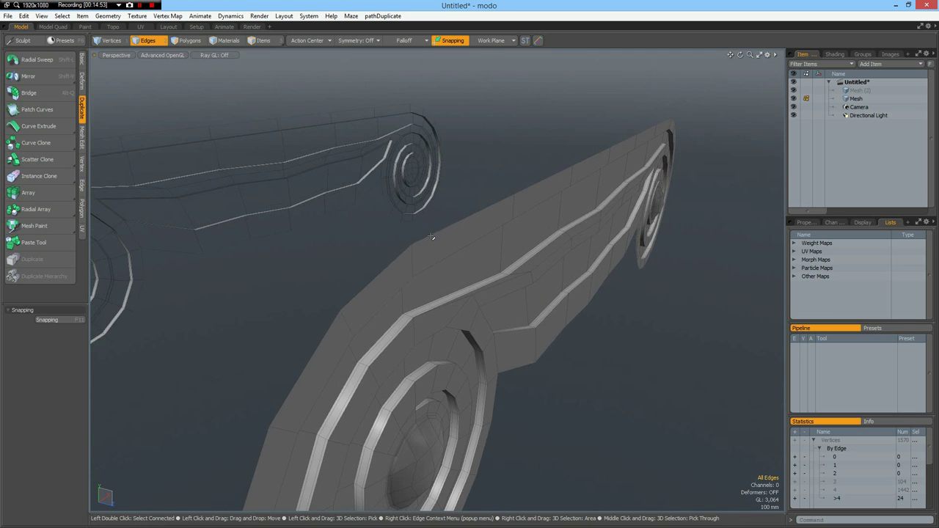
{"action": "double_click", "coordinate": [438, 230]}
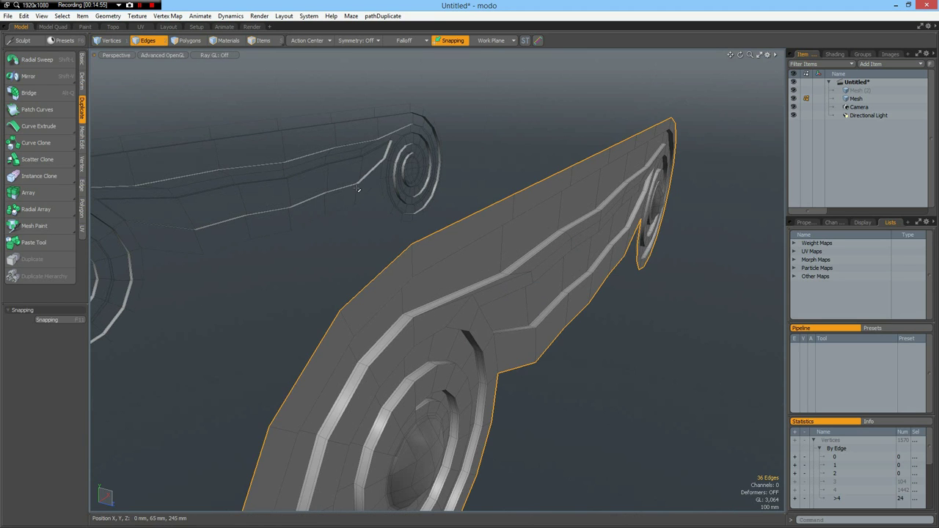
{"action": "double_click", "coordinate": [269, 120], "text": "shift"}
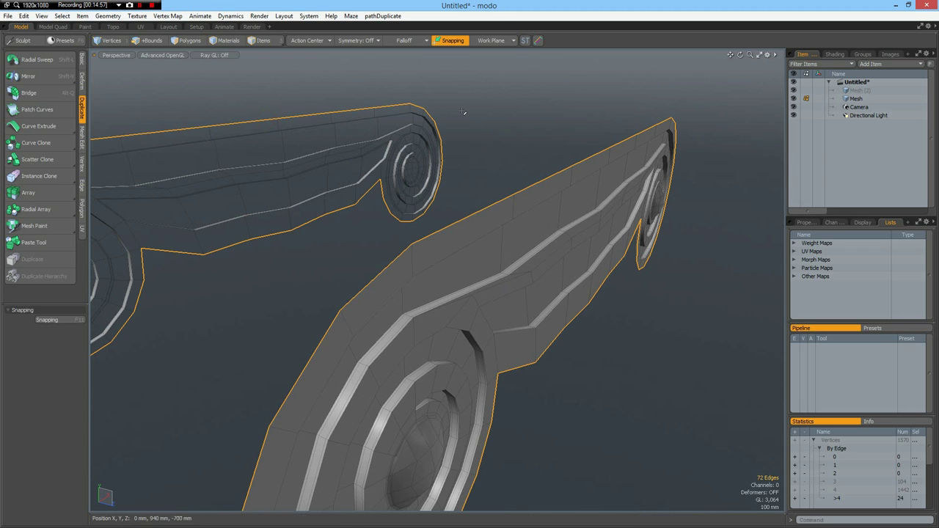
{"action": "key", "text": "alt+q"}
{"action": "left_click", "coordinate": [461, 111]}
{"action": "key", "text": "space"}
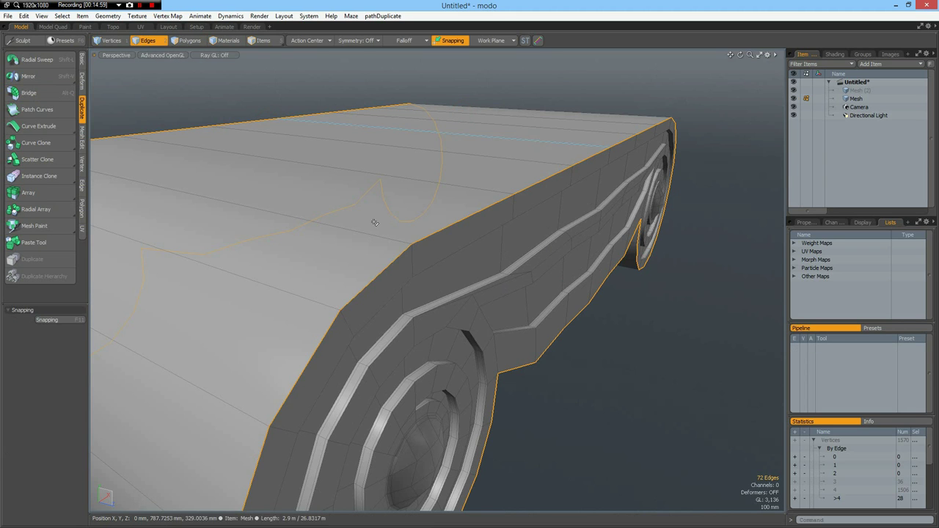
Loop slice the bridged depth with two Symmetry-mode slices at 0.5% from the front and back edges, then clear the selection.
{"action": "left_click", "coordinate": [388, 243]}
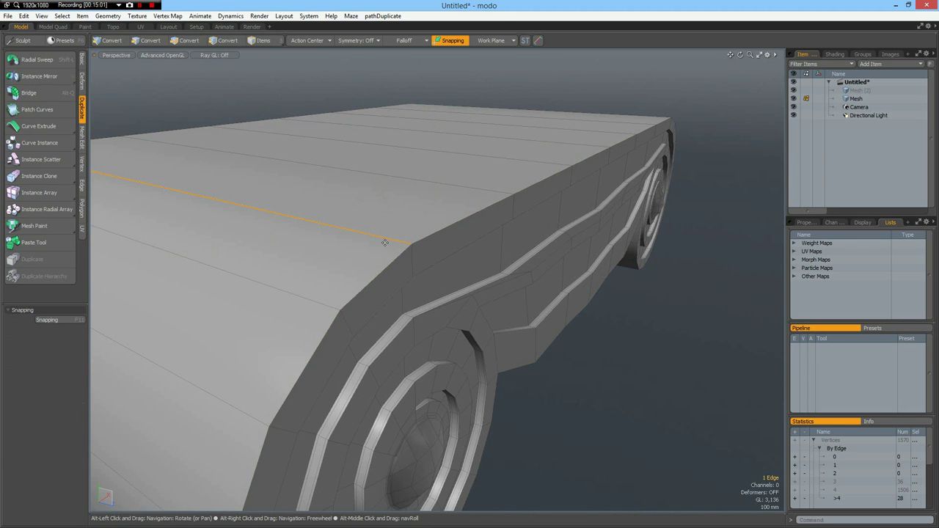
{"action": "key", "text": "alt+c"}
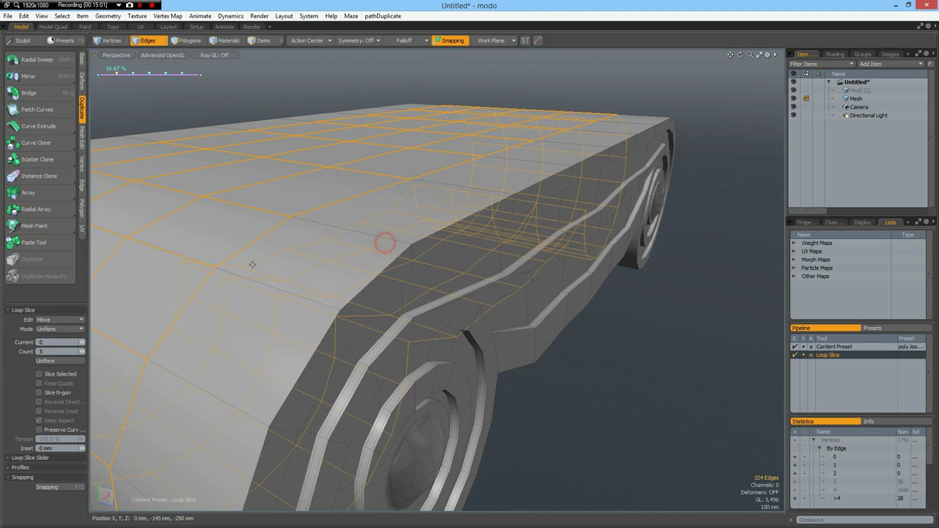
{"action": "type", "text": "2"}
{"action": "left_click", "coordinate": [57, 331]}
{"action": "left_click", "coordinate": [58, 338]}
{"action": "mouse_move", "coordinate": [242, 299]}
{"action": "left_mouse_down"}
{"action": "mouse_move", "coordinate": [259, 299]}
{"action": "mouse_move", "coordinate": [245, 299]}
{"action": "left_mouse_up"}
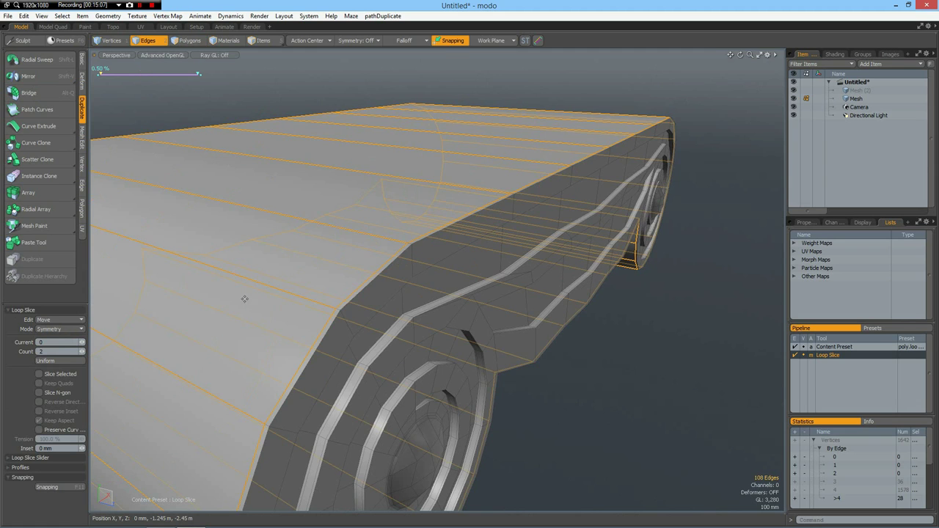
{"action": "key", "text": "space"}
{"action": "left_click", "coordinate": [622, 351]}
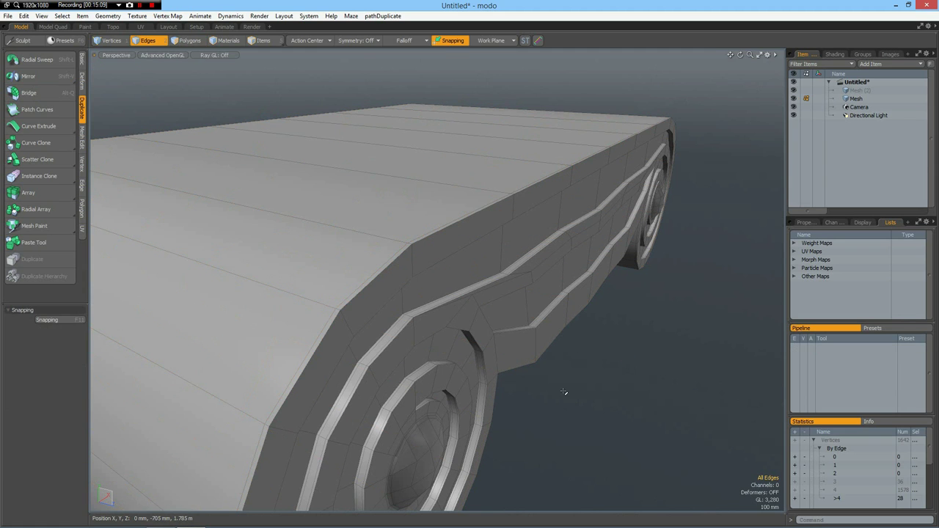
Loop slice the bridged depth again with two symmetric slices at 5% and clear the selection.
{"action": "left_click", "coordinate": [337, 215]}
{"action": "key", "text": "alt+c"}
{"action": "left_click", "coordinate": [321, 235]}
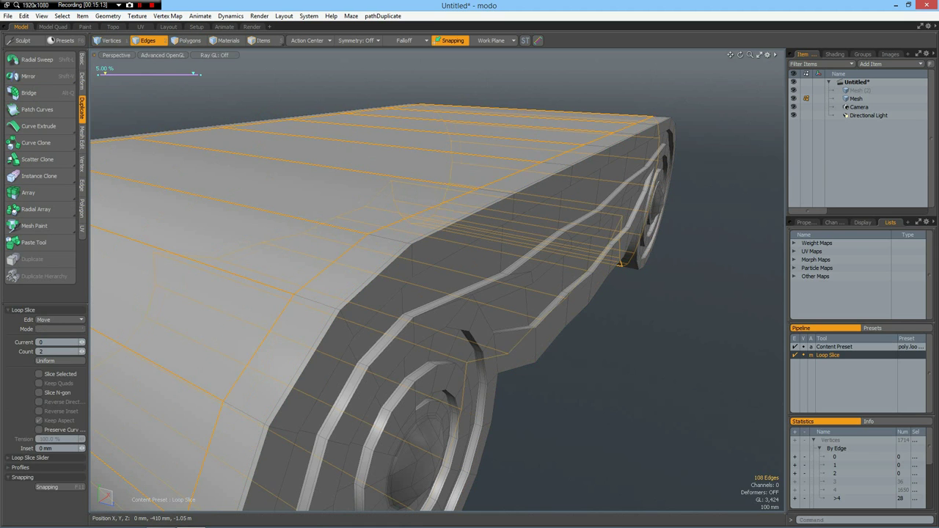
{"action": "key", "text": "space"}
{"action": "left_click", "coordinate": [609, 373]}
Turn on X symmetry and add an edge loop at about 95% beside the outer end of the flat top.
{"action": "left_click_drag", "start_coordinate": [604, 368], "coordinate": [551, 386], "text": "alt"}
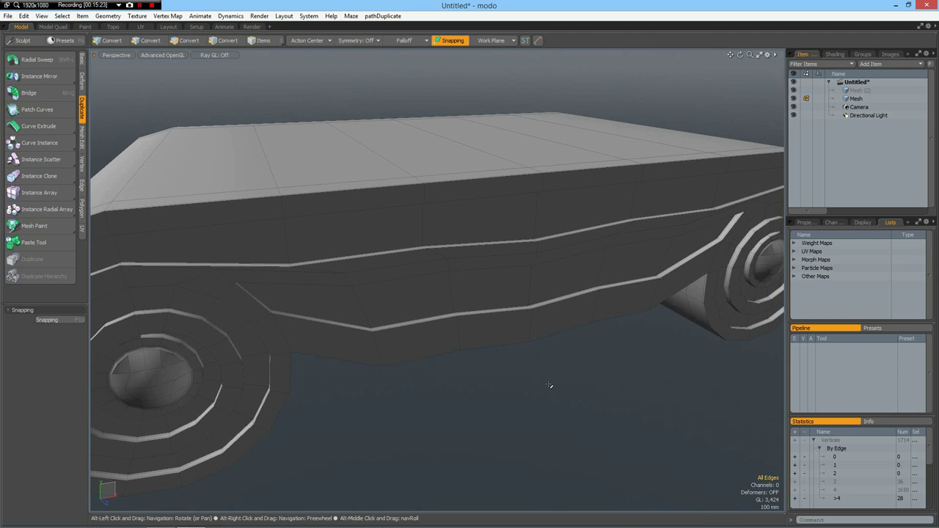
{"action": "left_click", "coordinate": [366, 40]}
{"action": "left_click", "coordinate": [363, 47]}
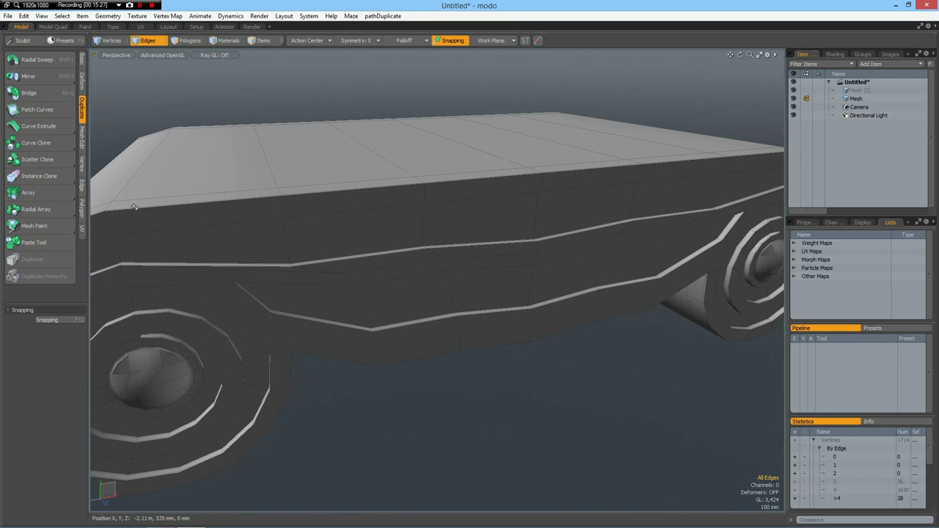
{"action": "key", "text": "alt+c"}
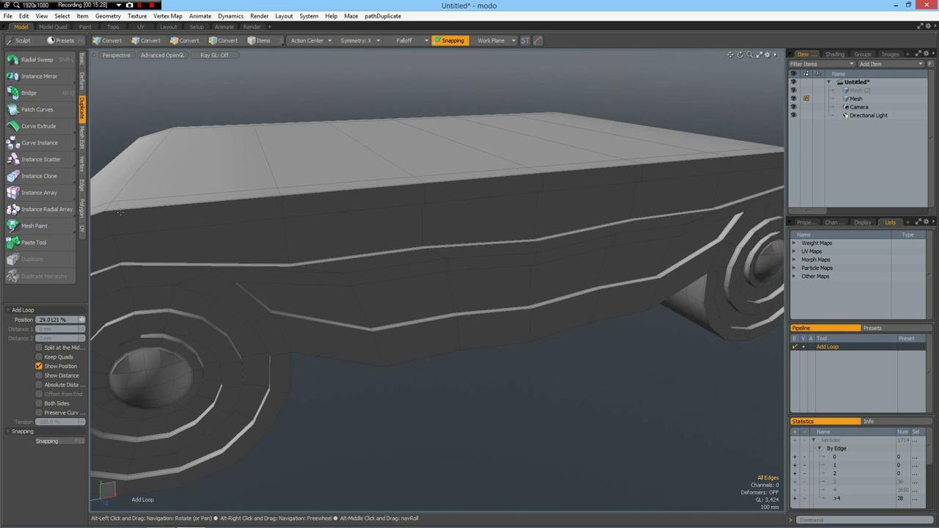
{"action": "left_click_drag", "start_coordinate": [123, 210], "coordinate": [114, 210]}
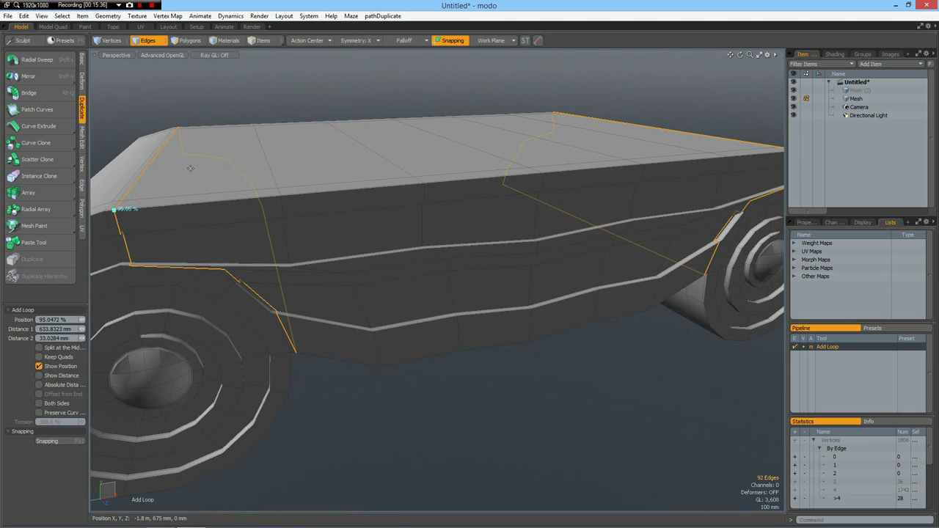
Select the flat central polygons on the top surface and extrude them 385 mm upward in Y.
{"action": "key", "text": "3"}
{"action": "left_click_drag", "start_coordinate": [184, 162], "coordinate": [391, 159]}
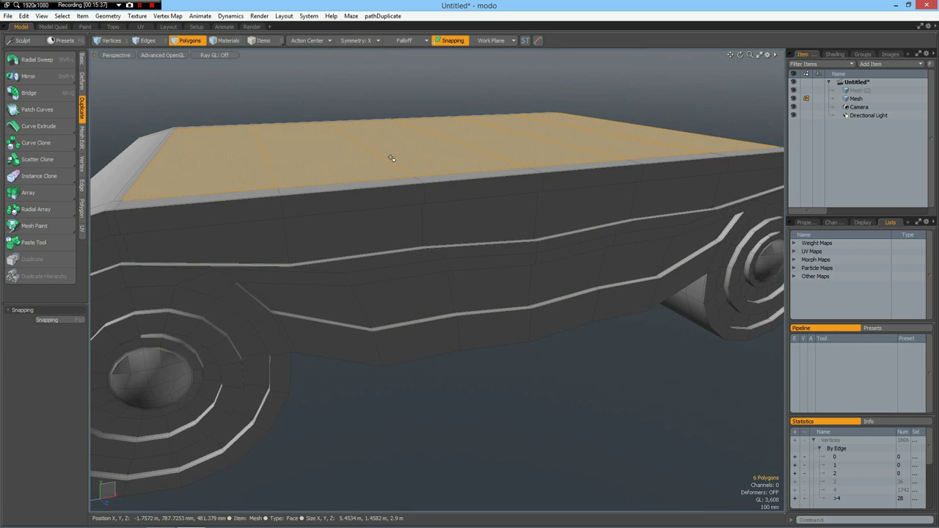
{"action": "key", "text": "shift+x"}
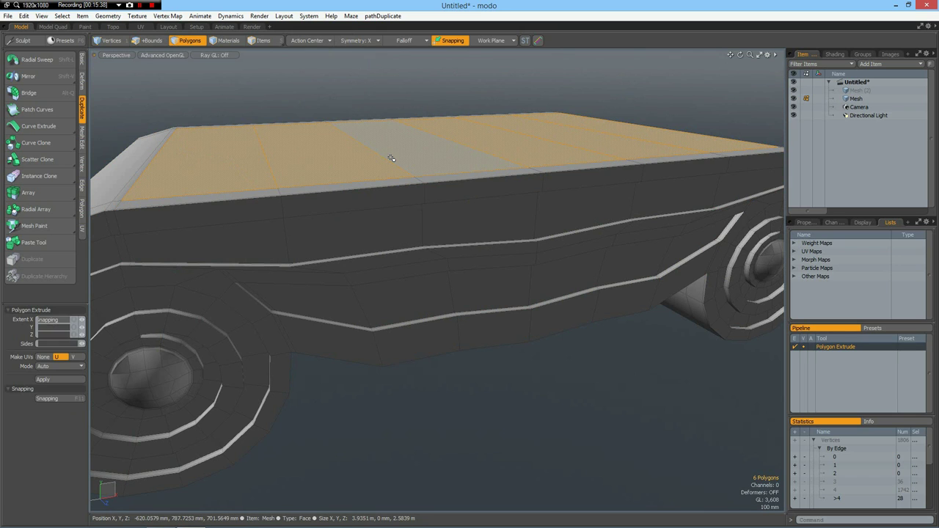
{"action": "left_click_drag", "start_coordinate": [310, 98], "coordinate": [310, 45]}
{"action": "scroll", "coordinate": [428, 112], "scroll_direction": "down", "scroll_amount": 3}
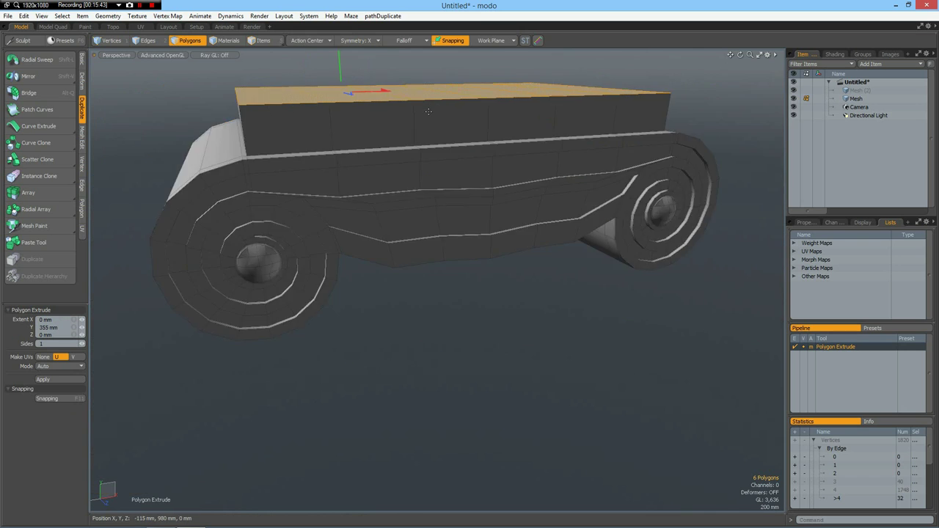
{"action": "scroll", "coordinate": [428, 111], "scroll_direction": "down", "scroll_amount": 3}
{"action": "left_click_drag", "start_coordinate": [393, 117], "coordinate": [406, 194], "text": "alt"}
{"action": "left_click_drag", "start_coordinate": [392, 161], "coordinate": [392, 158]}
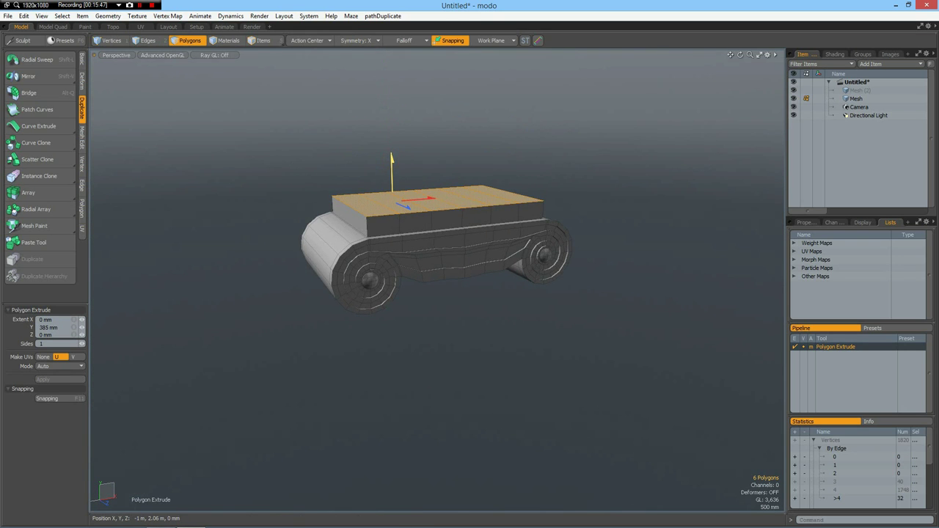
{"action": "key", "text": "q"}
Loop slice the depth of the block and ornament with two symmetric slices at 2% from the front and back edges.
{"action": "scroll", "coordinate": [350, 215], "scroll_direction": "up", "scroll_amount": 4}
{"action": "left_click_drag", "start_coordinate": [322, 219], "coordinate": [371, 226], "text": "alt"}
{"action": "key", "text": "2"}
{"action": "left_click", "coordinate": [395, 262]}
{"action": "key", "text": "alt+c"}
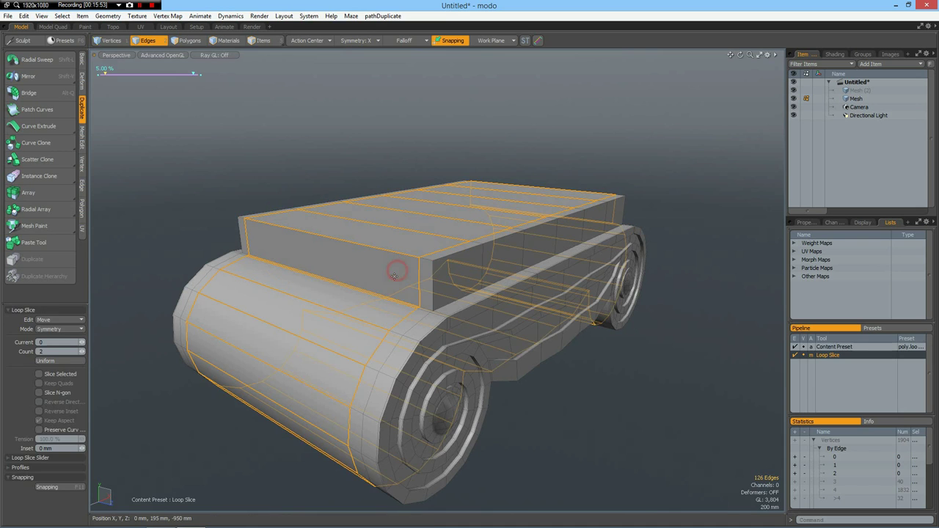
{"action": "left_click_drag", "start_coordinate": [395, 277], "coordinate": [398, 277]}
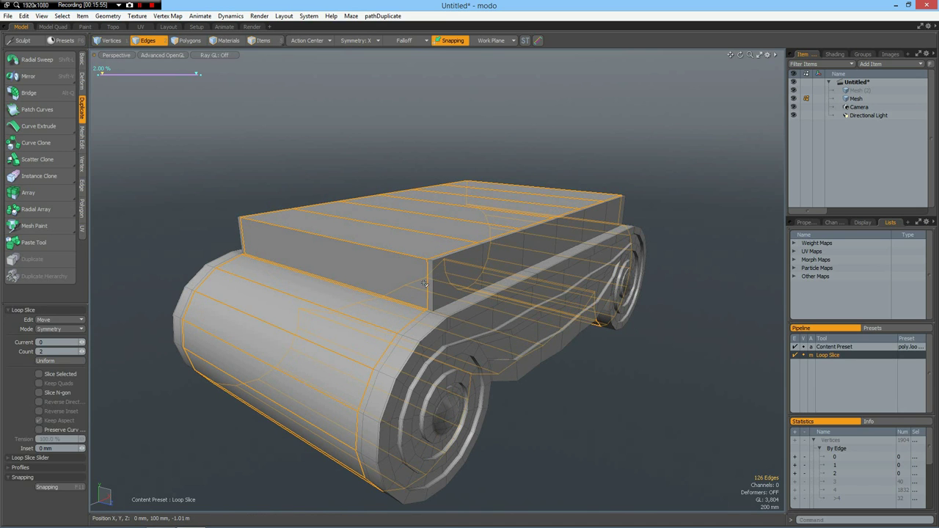
{"action": "key", "text": "space"}
Loop slice the block's height with two symmetric slices at 10% from its upper and lower edges.
{"action": "left_click", "coordinate": [428, 281]}
{"action": "key", "text": "alt+c"}
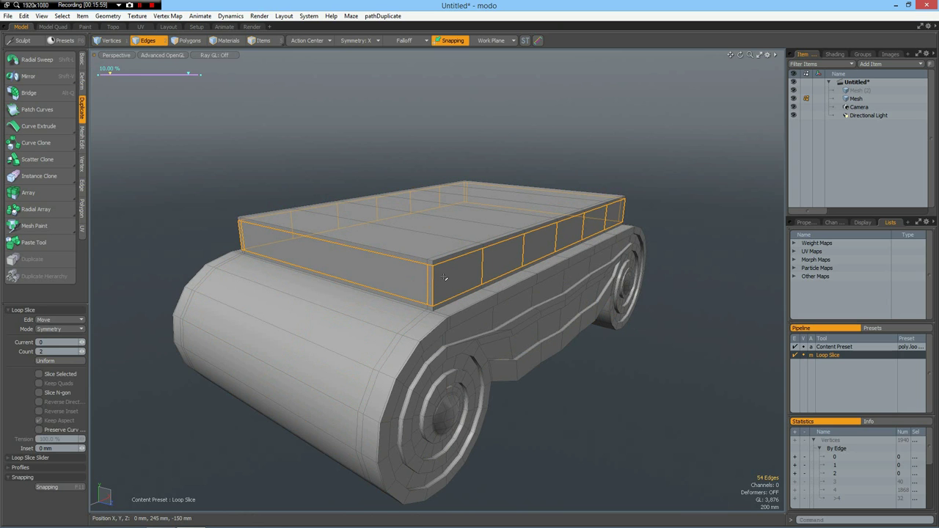
{"action": "key", "text": "space"}
Add a supporting edge loop beside the block's end corners and clear the selection.
{"action": "left_click_drag", "start_coordinate": [474, 278], "coordinate": [307, 249], "text": "alt"}
{"action": "key", "text": "alt+l"}
{"action": "key", "text": "space"}
{"action": "left_click", "coordinate": [233, 212]}
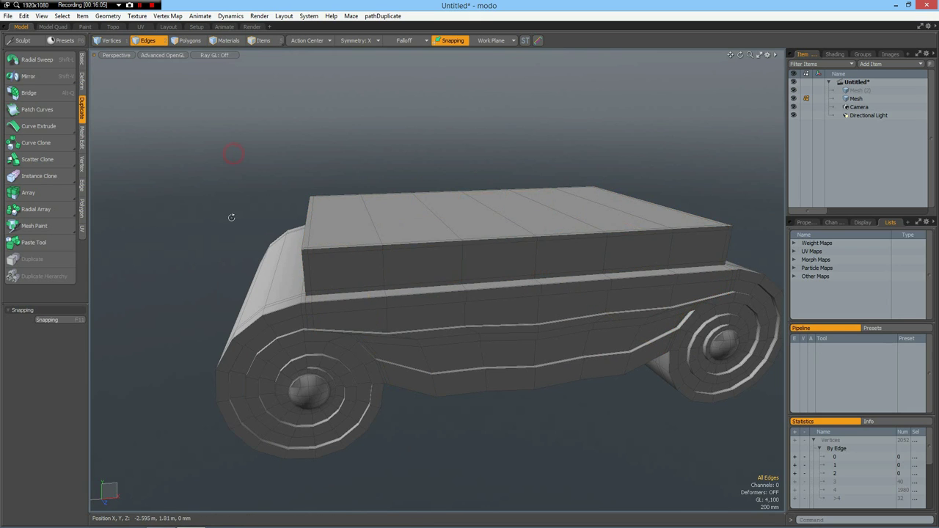
Turn on the subdivision preview and remove the two edge loops beside the block's end that run down through the ornament.
{"action": "left_click_drag", "start_coordinate": [243, 196], "coordinate": [242, 196], "text": "alt"}
{"action": "key", "text": "Tab"}
{"action": "left_click_drag", "start_coordinate": [325, 279], "coordinate": [467, 291], "text": "alt"}
{"action": "scroll", "coordinate": [372, 267], "scroll_direction": "up", "scroll_amount": 3}
{"action": "mouse_move", "coordinate": [489, 325]}
{"action": "left_mouse_down", "text": "alt"}
{"action": "mouse_move", "coordinate": [474, 308]}
{"action": "mouse_move", "coordinate": [487, 326]}
{"action": "mouse_move", "coordinate": [477, 320]}
{"action": "left_mouse_up", "text": "alt"}
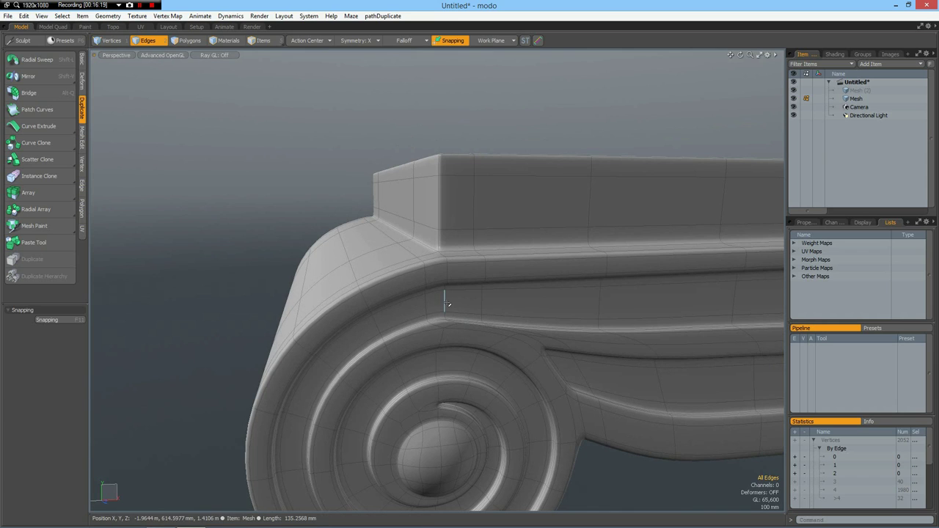
{"action": "double_click", "coordinate": [446, 302]}
{"action": "key", "text": "BackSpace"}
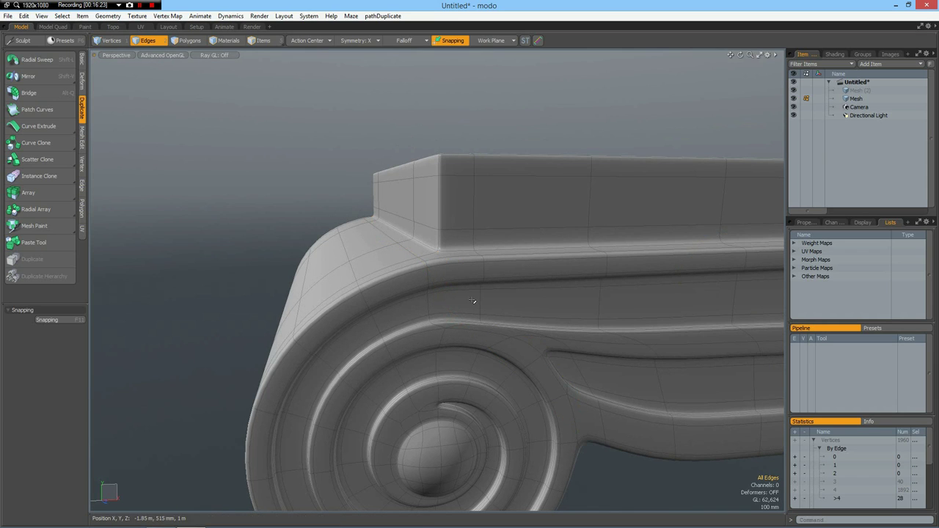
{"action": "left_click_drag", "start_coordinate": [529, 306], "coordinate": [482, 294], "text": "alt"}
{"action": "double_click", "coordinate": [477, 294]}
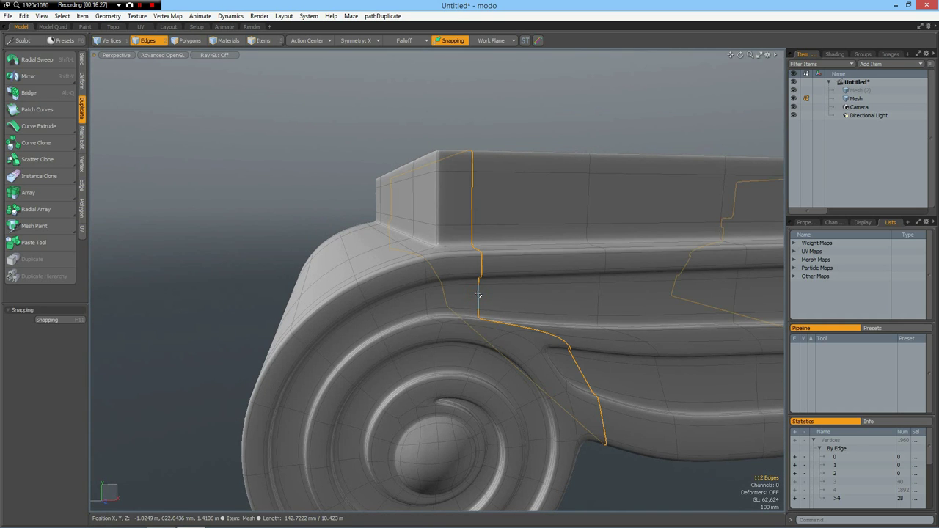
{"action": "key", "text": "Delete"}
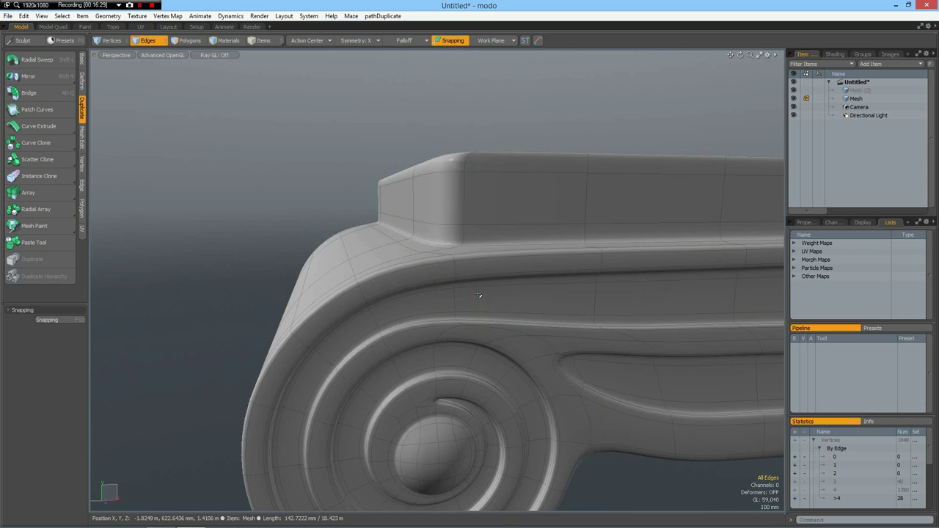
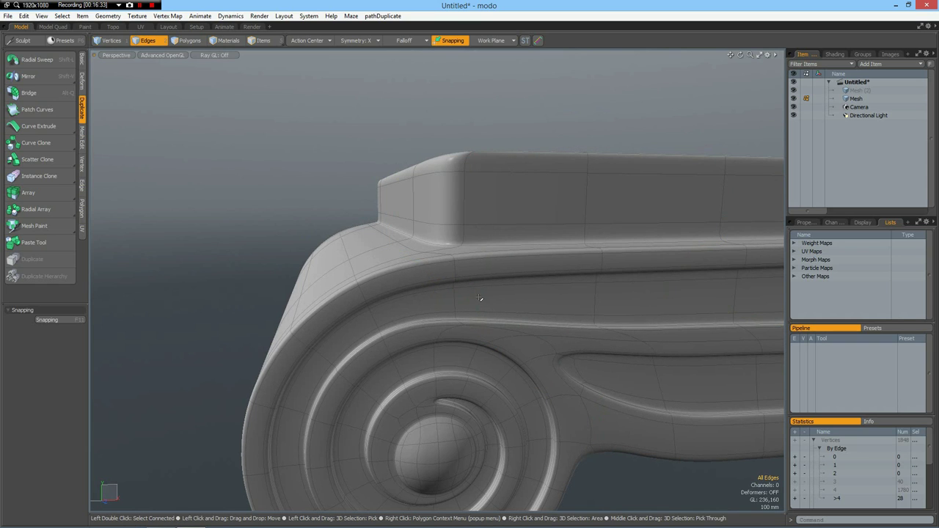
Turn off subdivision and add an edge loop at about 92.5% across the block, close to its end corner.
{"action": "left_click_drag", "start_coordinate": [485, 265], "coordinate": [501, 295], "text": "alt"}
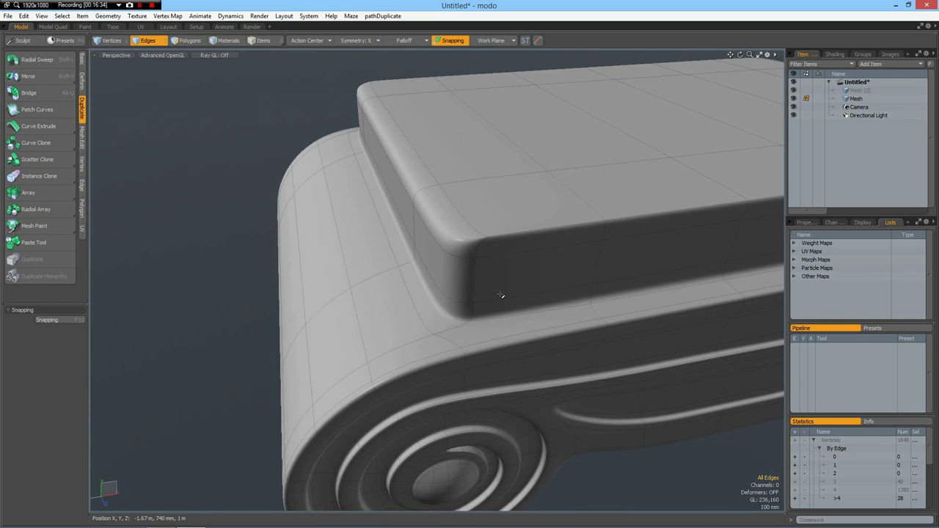
{"action": "key", "text": "Tab"}
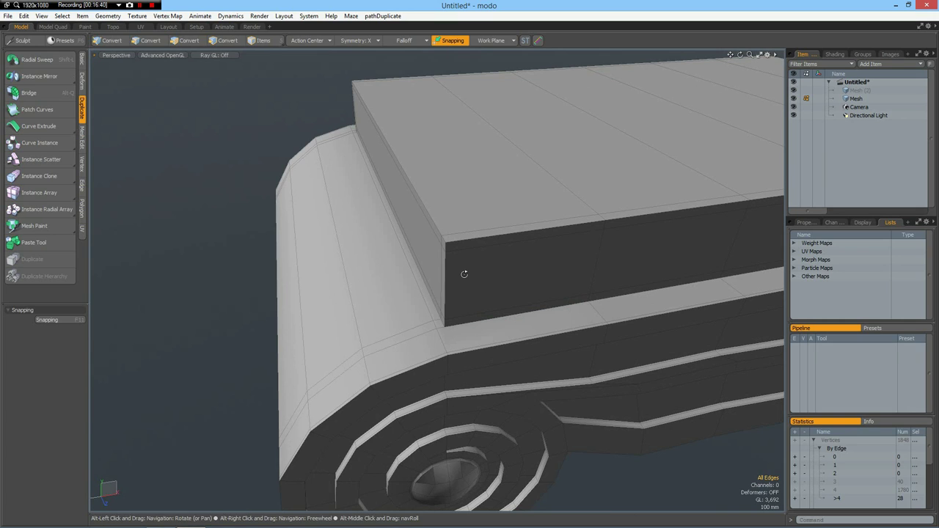
{"action": "key", "text": "alt+c"}
{"action": "left_click", "coordinate": [455, 240]}
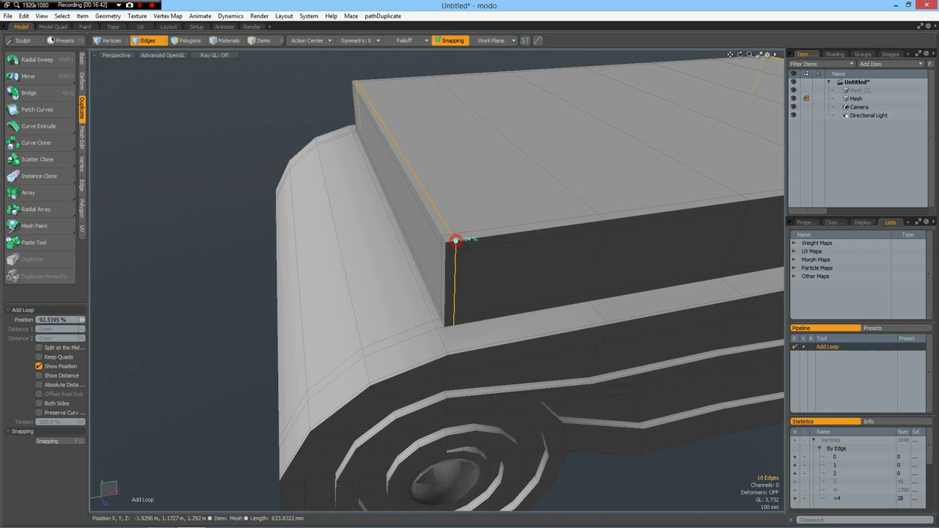
{"action": "key", "text": "space"}
Edge slice from the new loop's lower end across the front ledge to the nearby corner vertex of the ornament.
{"action": "left_click", "coordinate": [367, 256]}
{"action": "key", "text": "alt+c"}
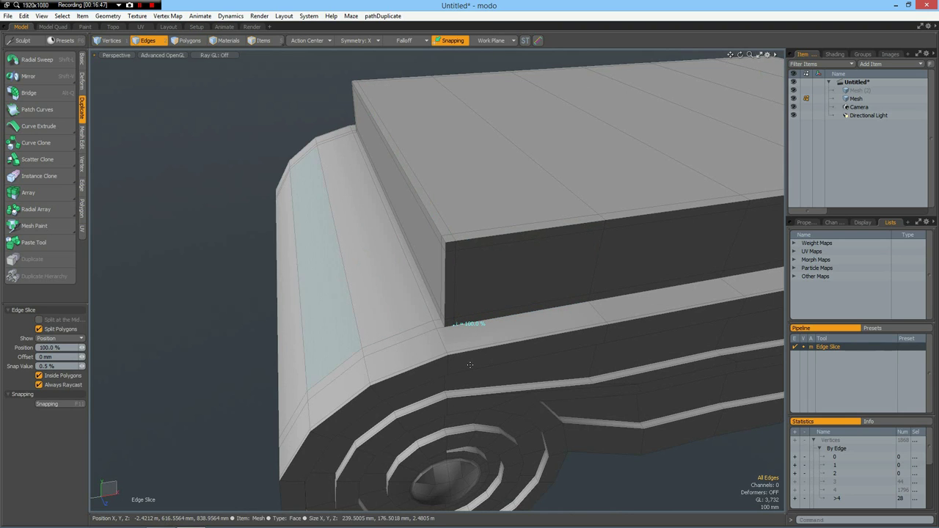
{"action": "left_click", "coordinate": [455, 324]}
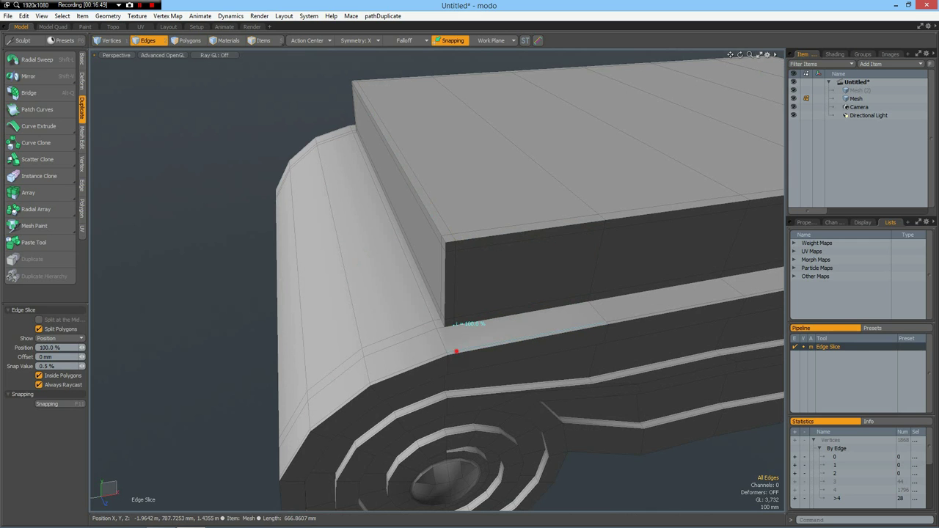
{"action": "left_click", "coordinate": [357, 204]}
Edge slice the matching back ledge from the loop's lower end to the ornament's corner vertex and end the tool.
{"action": "left_click_drag", "start_coordinate": [509, 196], "coordinate": [635, 190], "text": "alt"}
{"action": "scroll", "coordinate": [542, 241], "scroll_direction": "down", "scroll_amount": 4}
{"action": "scroll", "coordinate": [541, 239], "scroll_direction": "up", "scroll_amount": 3}
{"action": "scroll", "coordinate": [542, 239], "scroll_direction": "up", "scroll_amount": 2}
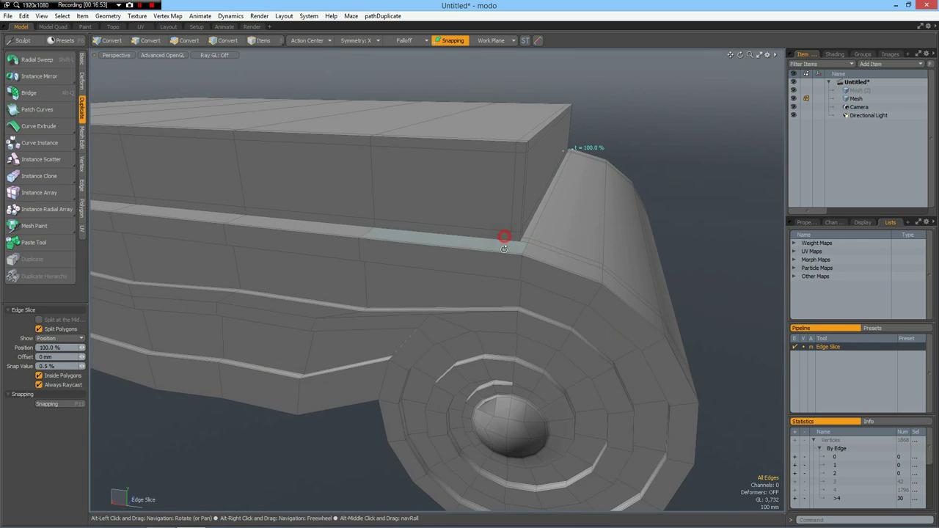
{"action": "left_click_drag", "start_coordinate": [503, 237], "coordinate": [501, 284], "text": "alt"}
{"action": "scroll", "coordinate": [512, 278], "scroll_direction": "up", "scroll_amount": 3}
{"action": "left_click", "coordinate": [520, 269]}
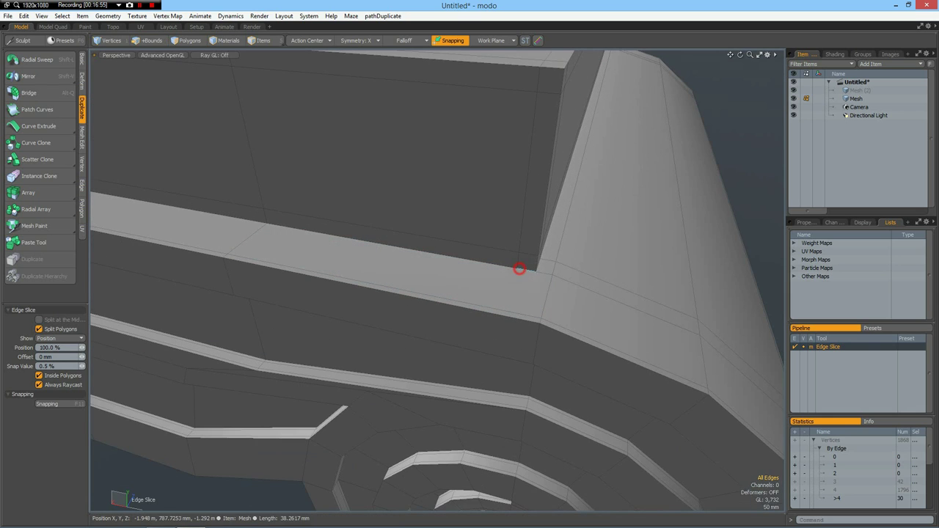
{"action": "left_click", "coordinate": [544, 310]}
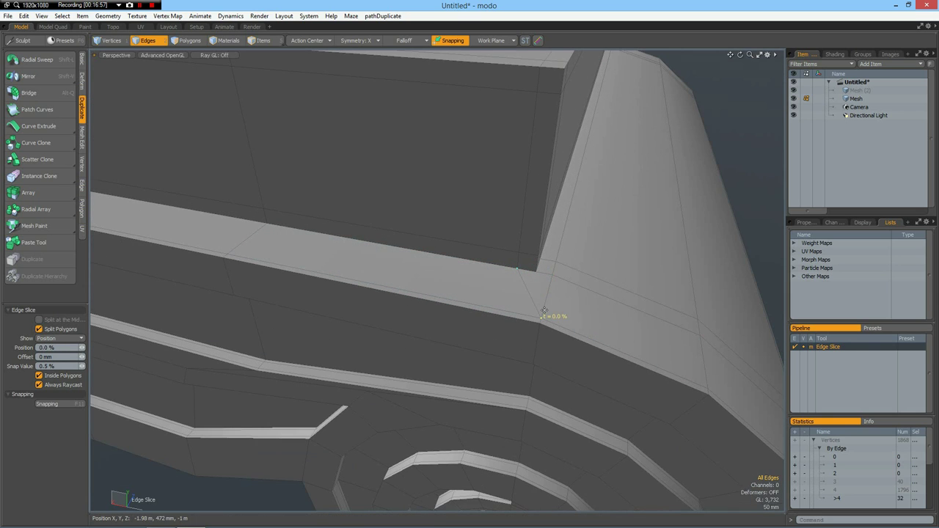
{"action": "key", "text": "space"}
Examine the block's corners and the underside of the capital with subdivision switched on and off.
{"action": "scroll", "coordinate": [644, 218], "scroll_direction": "down", "scroll_amount": 8}
{"action": "scroll", "coordinate": [643, 219], "scroll_direction": "up", "scroll_amount": 8}
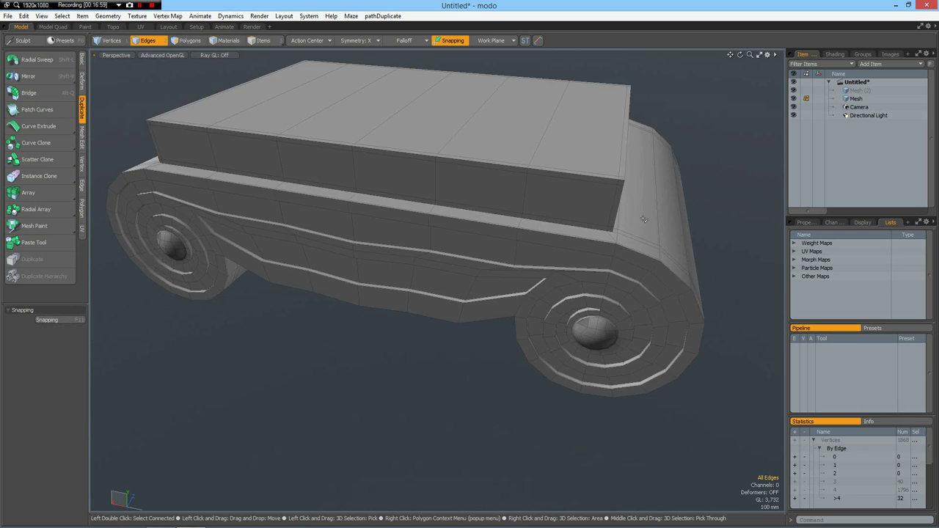
{"action": "left_click_drag", "start_coordinate": [671, 191], "coordinate": [401, 181], "text": "alt"}
{"action": "left_click_drag", "start_coordinate": [453, 189], "coordinate": [465, 196], "text": "alt"}
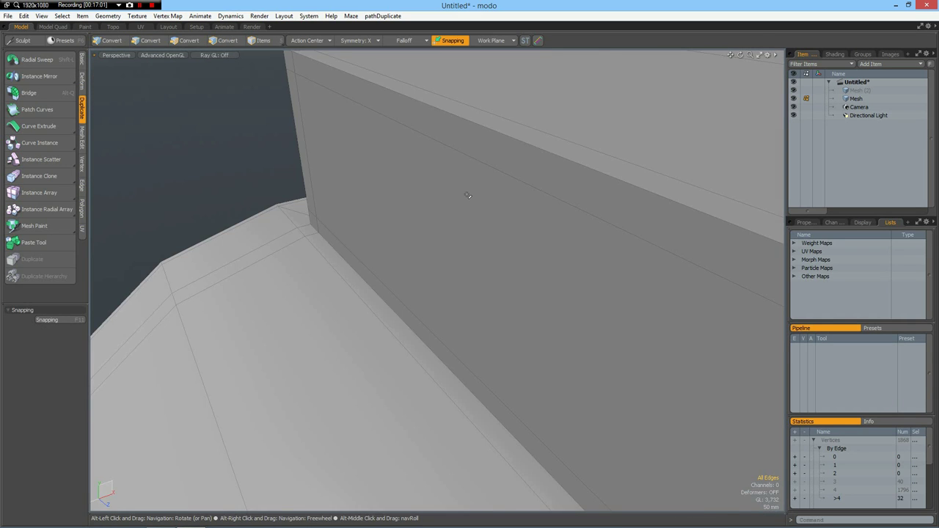
{"action": "scroll", "coordinate": [467, 196], "scroll_direction": "down", "scroll_amount": 5}
{"action": "left_click_drag", "start_coordinate": [549, 268], "coordinate": [536, 294], "text": "alt"}
{"action": "key", "text": "Tab"}
{"action": "left_click_drag", "start_coordinate": [596, 412], "coordinate": [498, 243], "text": "alt+shift"}
{"action": "key", "text": "Tab"}
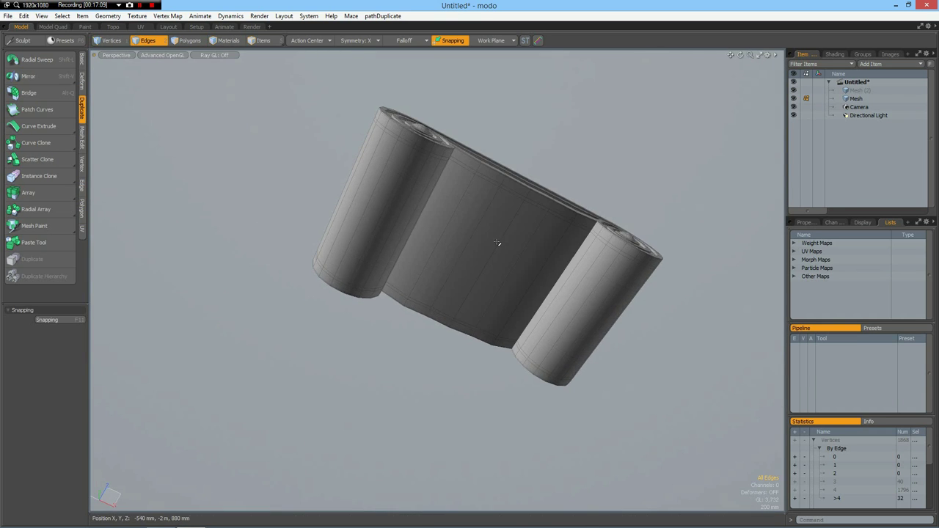
Loop slice the capital's depth with five slices in Uniform mode, working from the underside, and clear the selection.
{"action": "scroll", "coordinate": [499, 244], "scroll_direction": "up", "scroll_amount": 2}
{"action": "left_click_drag", "start_coordinate": [499, 288], "coordinate": [461, 312], "text": "alt+shift"}
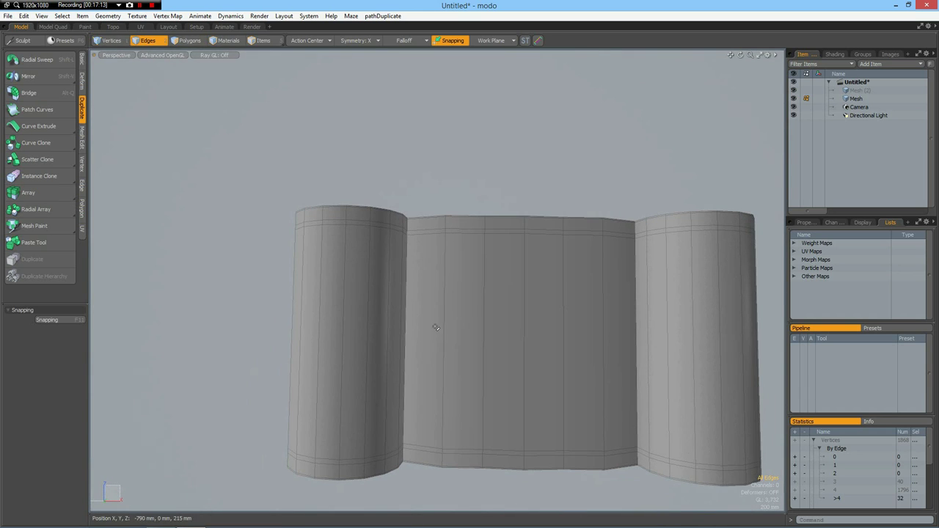
{"action": "left_click", "coordinate": [444, 330]}
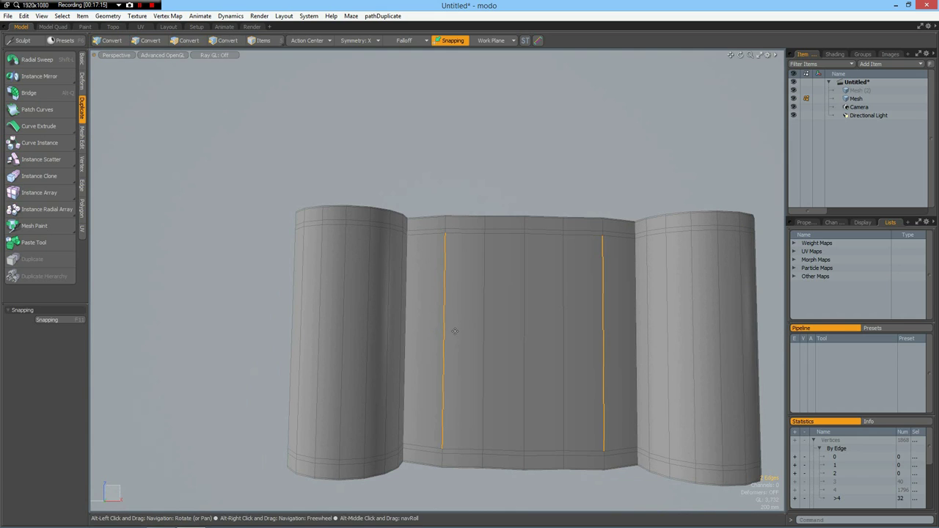
{"action": "key", "text": "alt+c"}
{"action": "left_click", "coordinate": [453, 330]}
{"action": "left_click", "coordinate": [63, 353]}
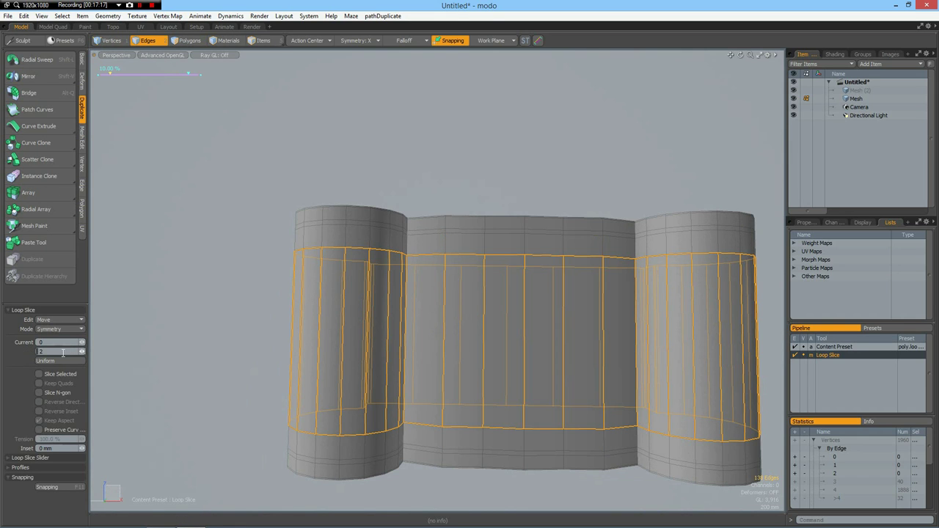
{"action": "type", "text": "5"}
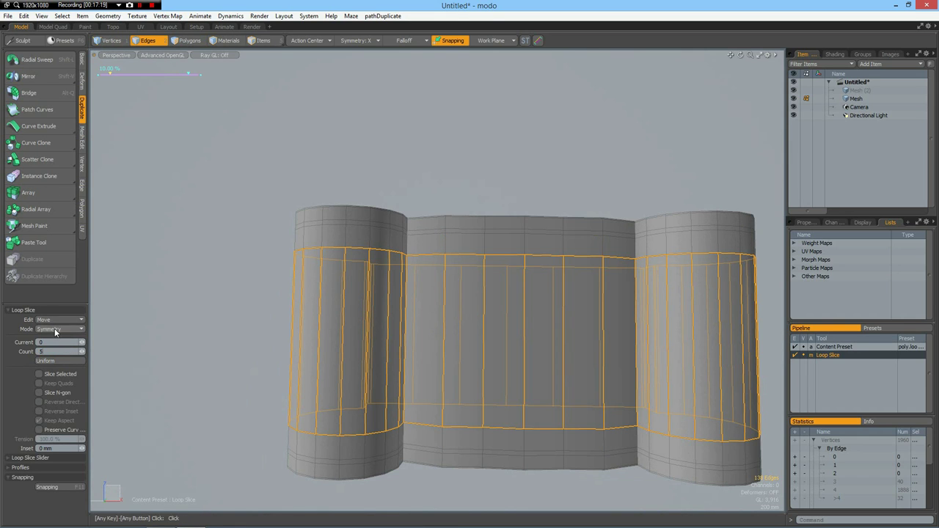
{"action": "left_click", "coordinate": [59, 331]}
{"action": "left_click", "coordinate": [59, 322]}
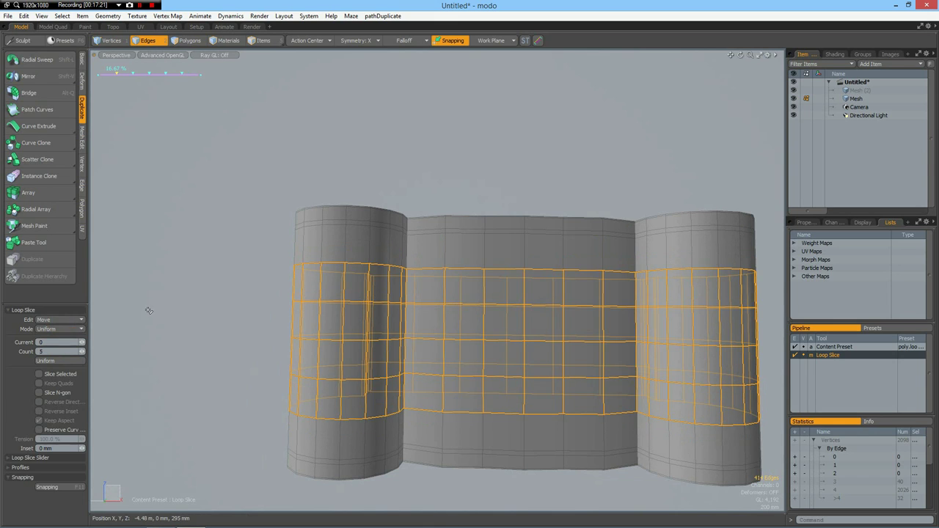
{"action": "key", "text": "q"}
{"action": "left_click", "coordinate": [147, 310]}
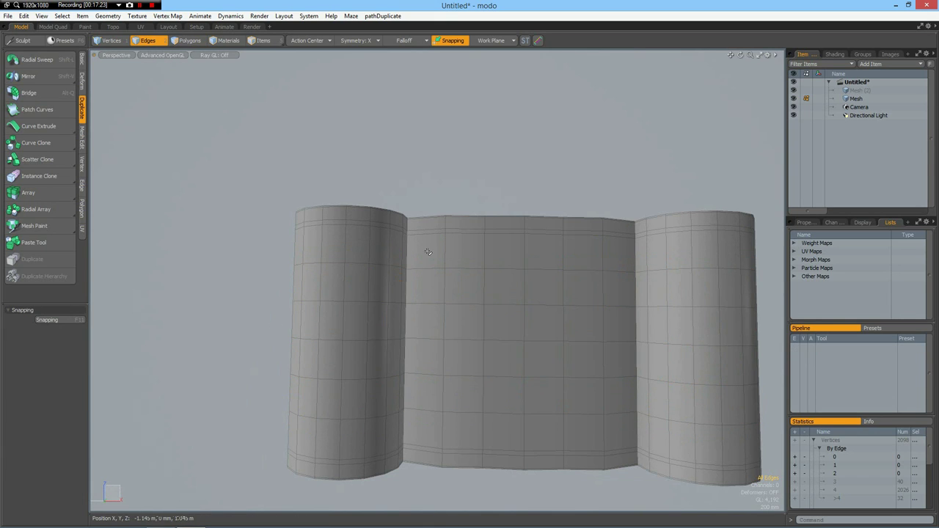
Select the four central underside polygons, grow the selection twice, and extrude it downward in Y in the front view.
{"action": "key", "text": "3"}
{"action": "left_click_drag", "start_coordinate": [519, 330], "coordinate": [543, 339]}
{"action": "key", "text": "shift+Up"}
{"action": "key", "text": "shift+Up"}
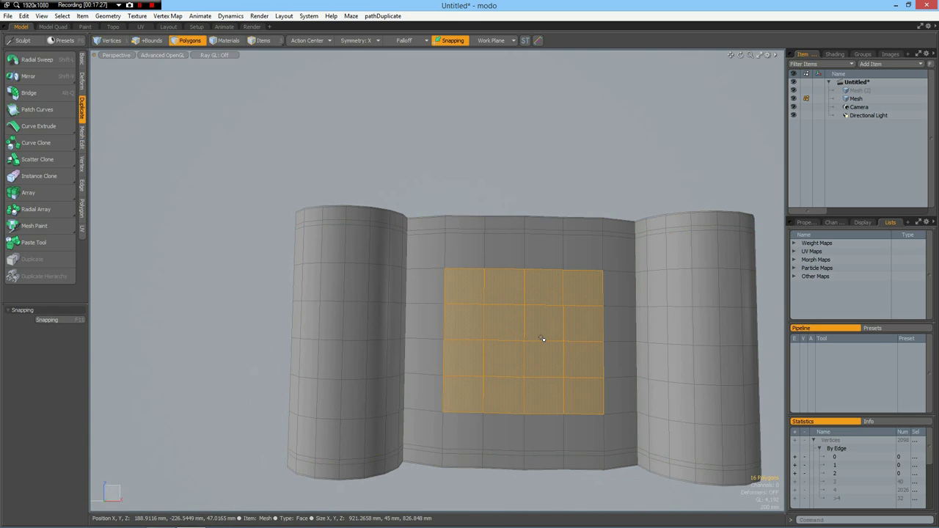
{"action": "left_click_drag", "start_coordinate": [529, 243], "coordinate": [518, 404], "text": "alt"}
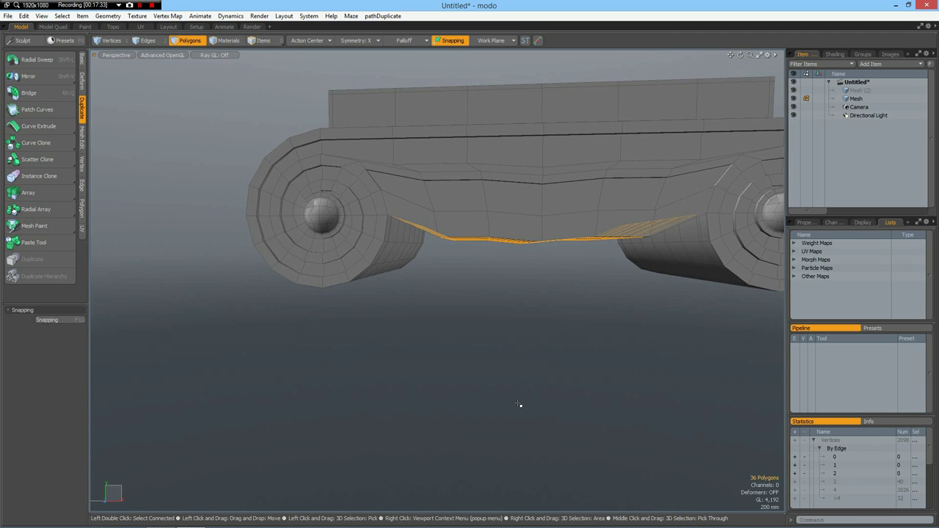
{"action": "key", "text": "shift+x"}
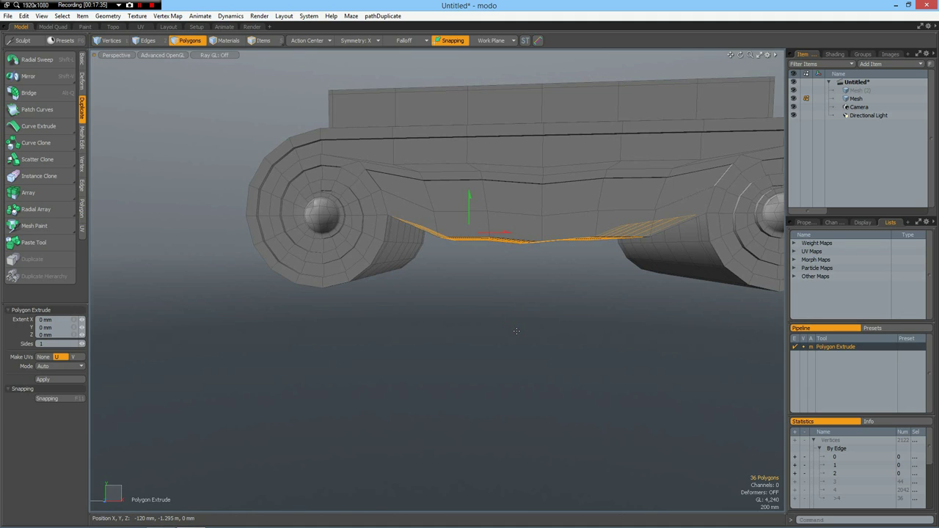
{"action": "key", "text": "KP_2"}
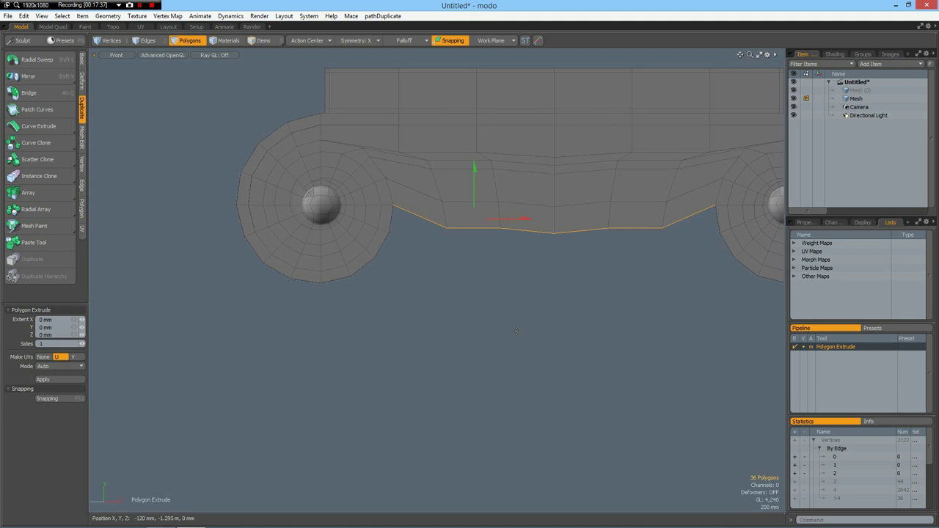
{"action": "left_click_drag", "start_coordinate": [473, 168], "coordinate": [448, 212]}
Flatten the extruded bottom polygons by scaling them to 0% in Y, and delete them to leave an open bottom.
{"action": "key", "text": "r"}
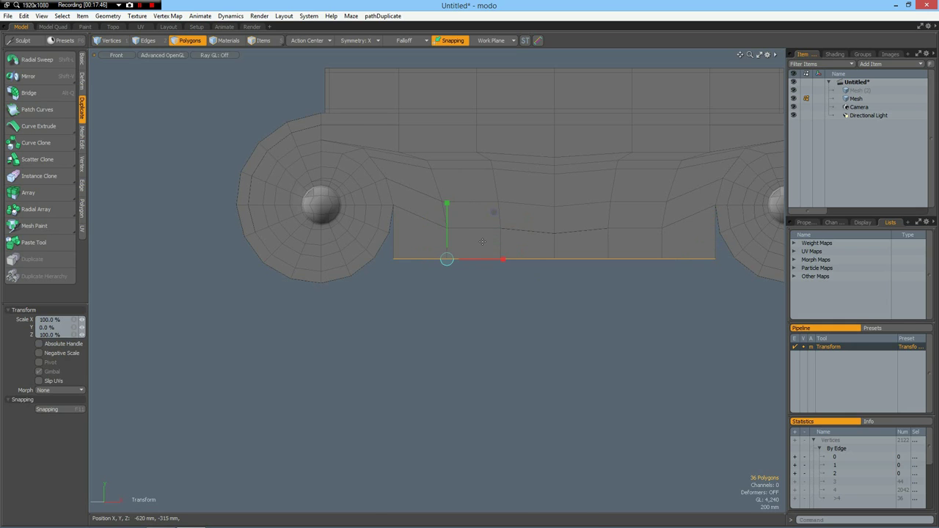
{"action": "scroll", "coordinate": [482, 242], "scroll_direction": "down", "scroll_amount": 2}
{"action": "key", "text": "Delete"}
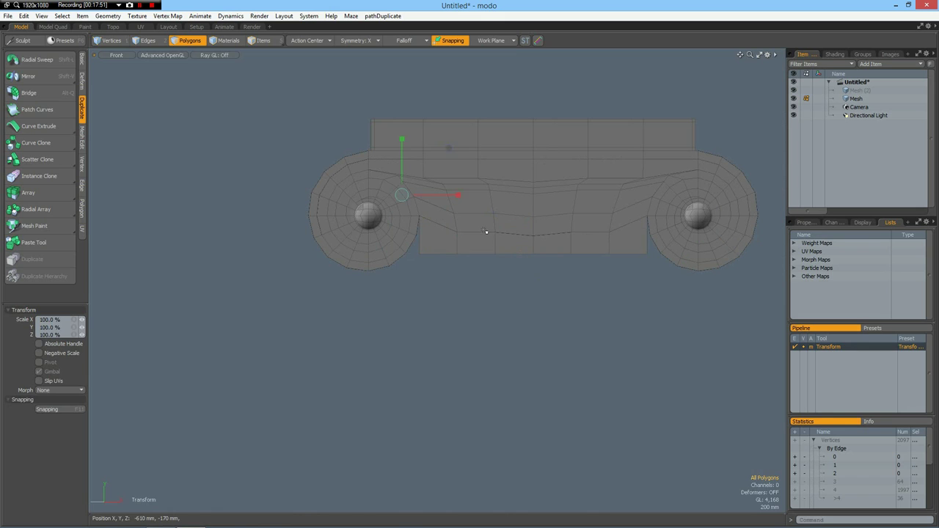
{"action": "key", "text": "space"}
Select the open edge loop at the bottom of the extrusion and run the perfect circle script on it.
{"action": "key", "text": "2"}
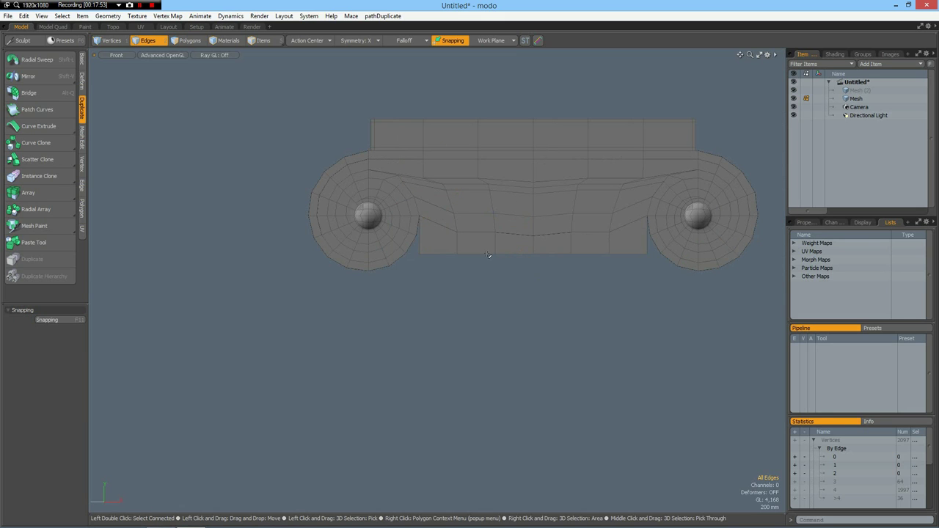
{"action": "left_click", "coordinate": [487, 253]}
{"action": "double_click", "coordinate": [488, 253]}
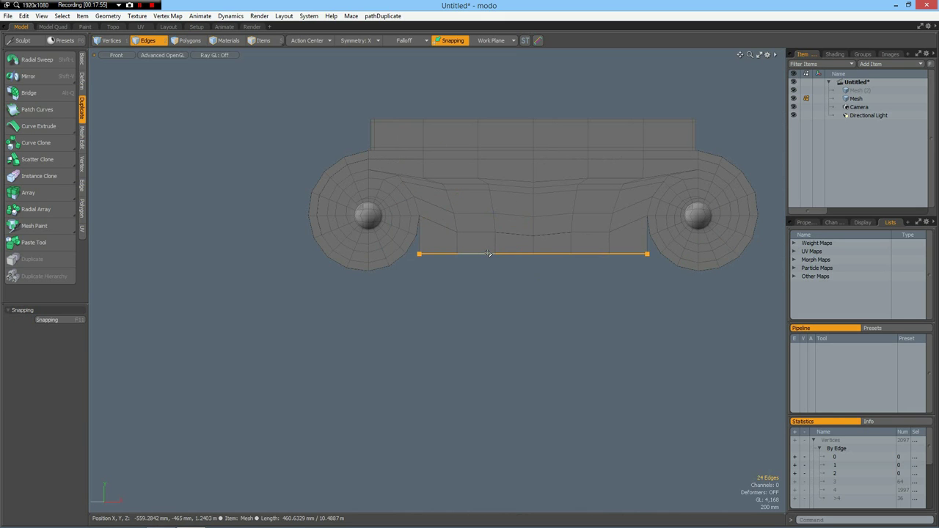
{"action": "key", "text": "alt+r"}
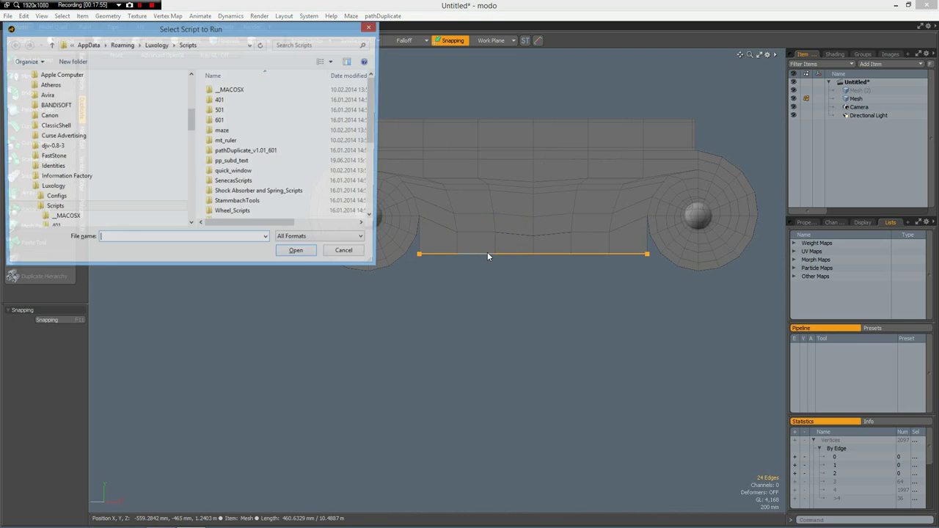
{"action": "left_click", "coordinate": [374, 211]}
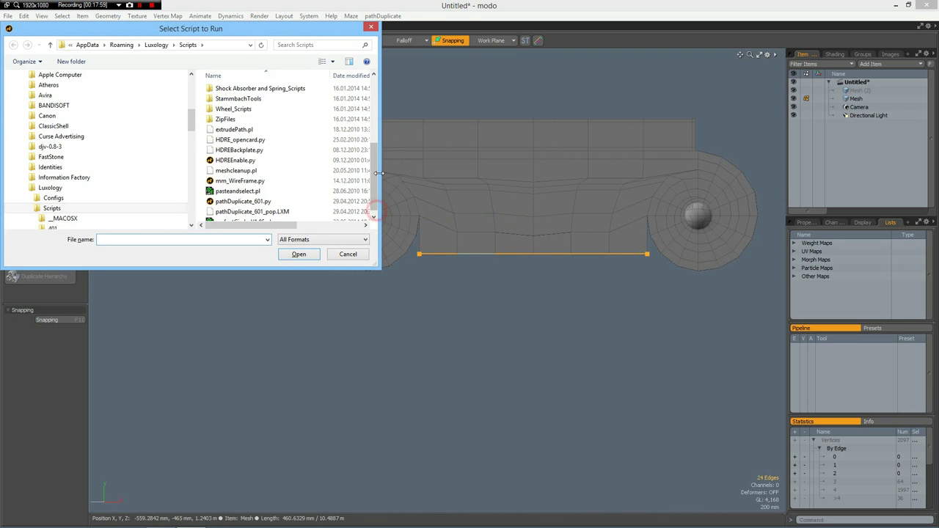
{"action": "left_click_drag", "start_coordinate": [374, 176], "coordinate": [373, 202]}
{"action": "double_click", "coordinate": [278, 196]}
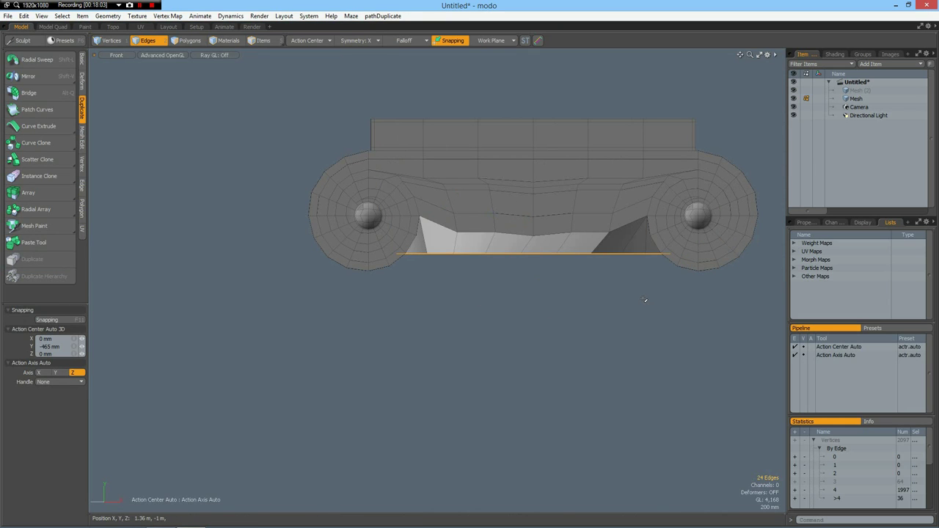
Turn symmetry off and rotate the circular edge loop 5° about Y around its centre in the top view.
{"action": "key", "text": "KP_1"}
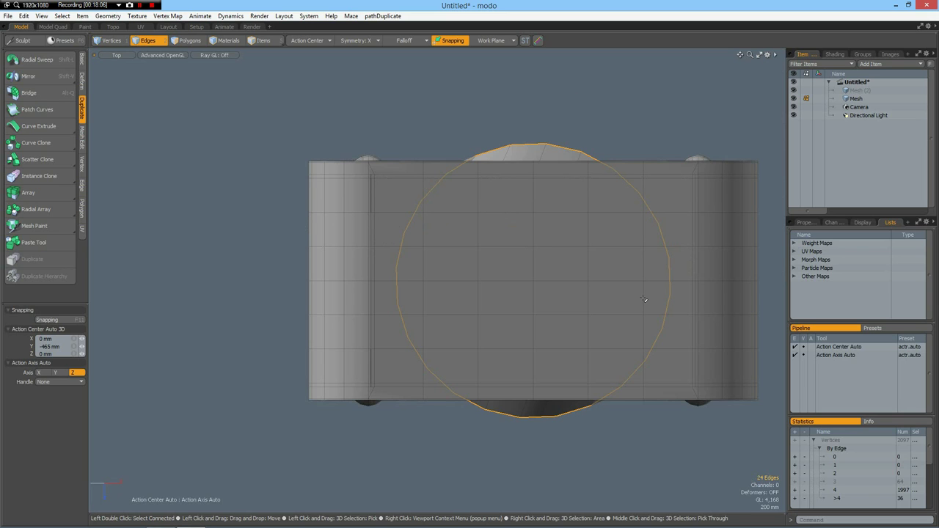
{"action": "key", "text": "e"}
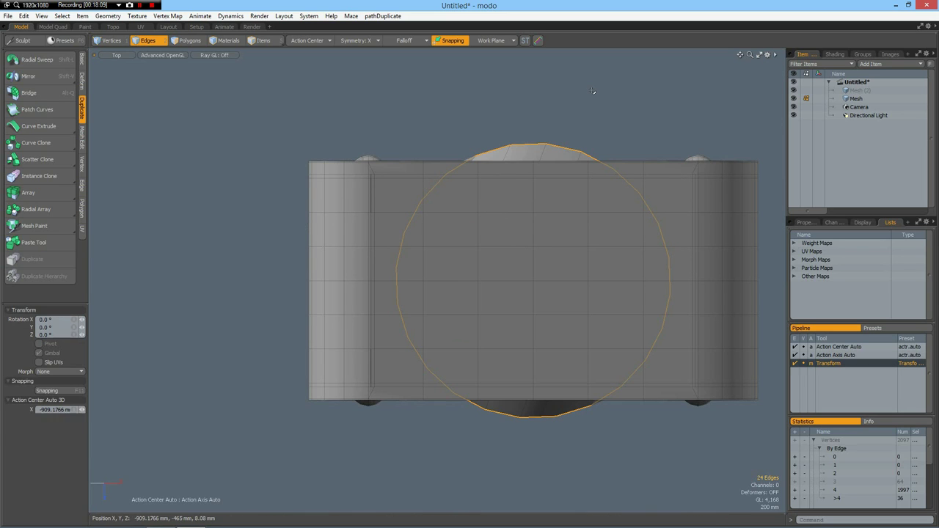
{"action": "left_click", "coordinate": [353, 40]}
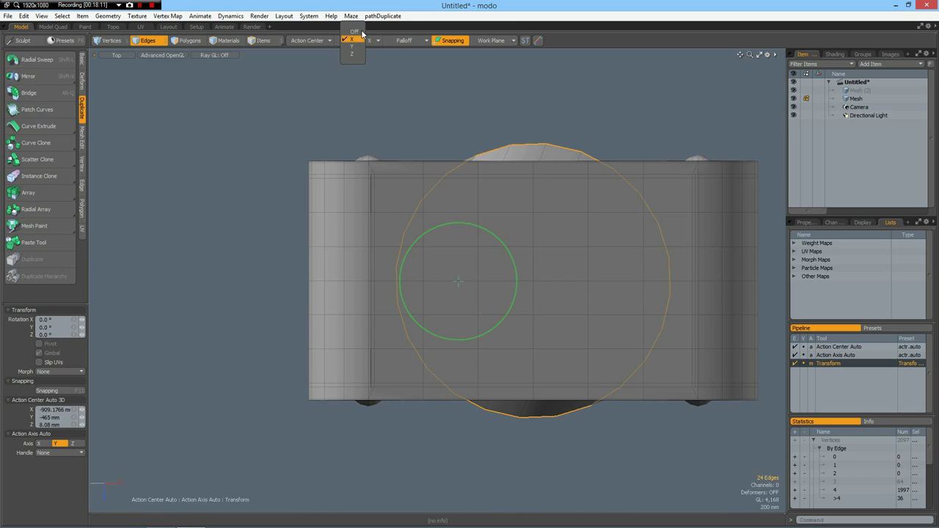
{"action": "left_click", "coordinate": [355, 32]}
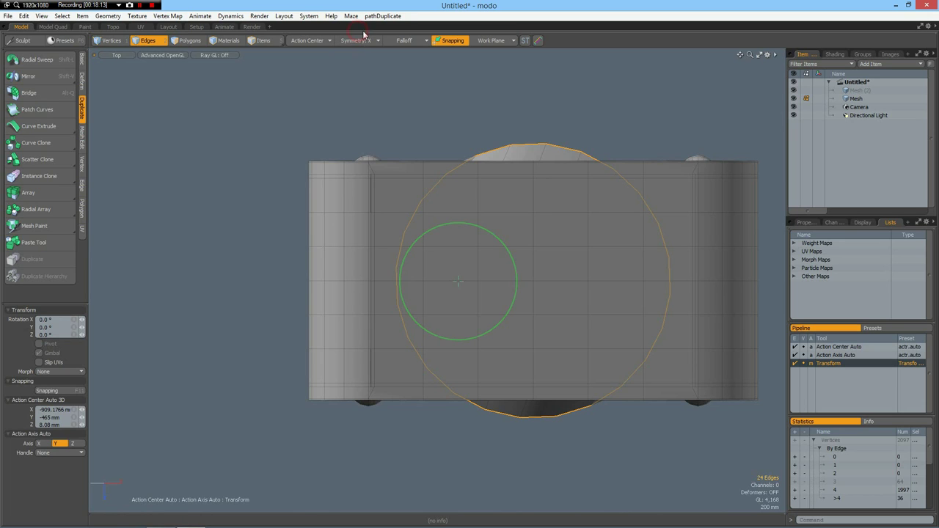
{"action": "left_click_drag", "start_coordinate": [593, 277], "coordinate": [588, 273]}
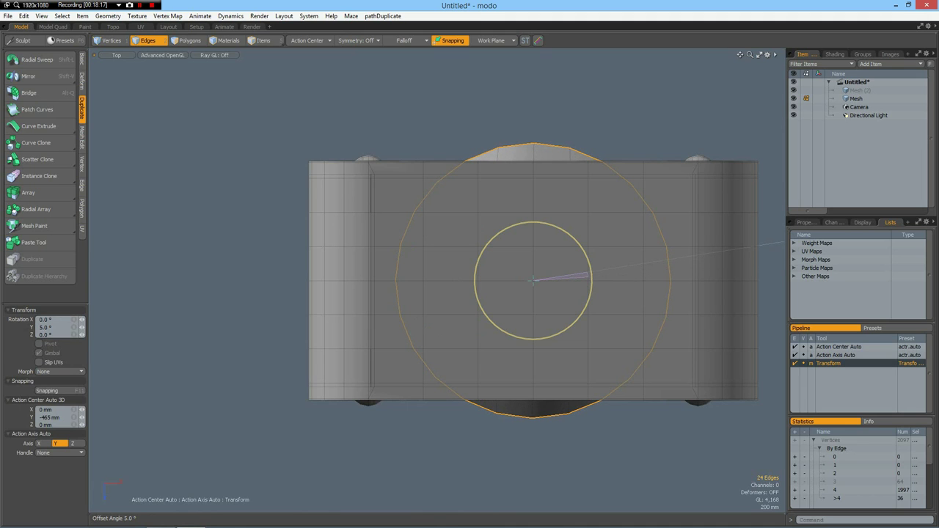
{"action": "key", "text": "space"}
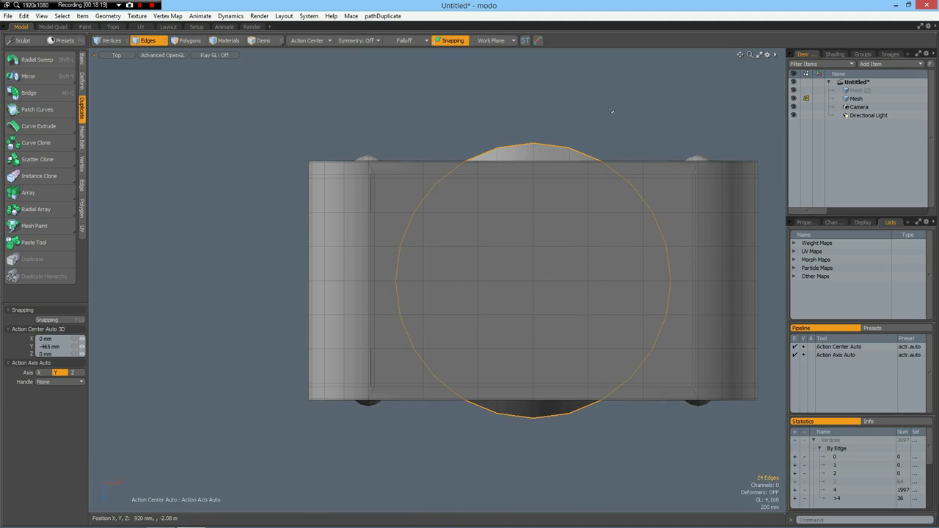
Extend the circular edge loop 2.01 m downward in Y with Edge Extend and switch subdivision on.
{"action": "key", "text": "ctrl+space"}
{"action": "left_click", "coordinate": [635, 89]}
{"action": "mouse_move", "coordinate": [474, 304]}
{"action": "left_mouse_down", "text": "alt"}
{"action": "mouse_move", "coordinate": [496, 226]}
{"action": "mouse_move", "coordinate": [465, 296]}
{"action": "mouse_move", "coordinate": [472, 307]}
{"action": "left_mouse_up", "text": "alt"}
{"action": "key", "text": "2"}
{"action": "key", "text": "x"}
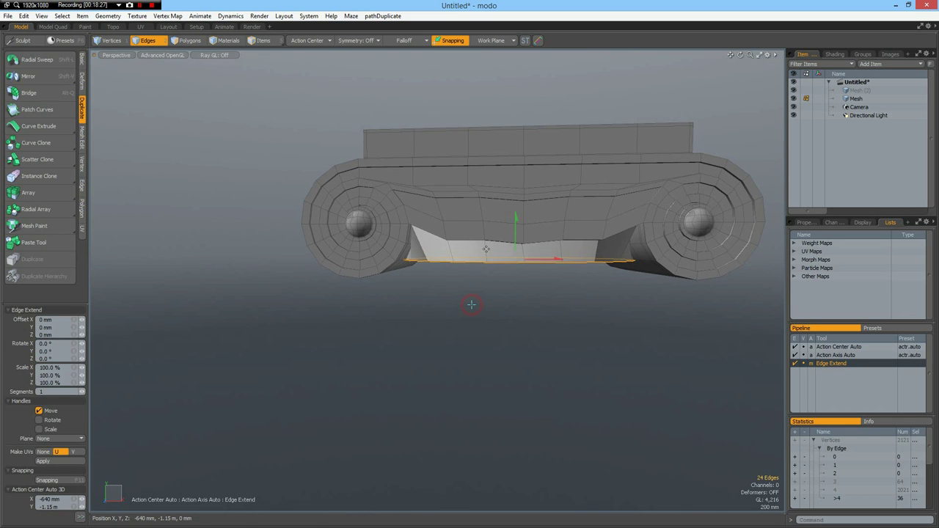
{"action": "left_click_drag", "start_coordinate": [516, 218], "coordinate": [518, 356]}
{"action": "mouse_move", "coordinate": [682, 342]}
{"action": "left_mouse_down", "text": "alt"}
{"action": "mouse_move", "coordinate": [684, 305]}
{"action": "mouse_move", "coordinate": [688, 363]}
{"action": "mouse_move", "coordinate": [693, 287]}
{"action": "mouse_move", "coordinate": [692, 333]}
{"action": "mouse_move", "coordinate": [682, 334]}
{"action": "left_mouse_up", "text": "alt"}
{"action": "scroll", "coordinate": [420, 242], "scroll_direction": "up", "scroll_amount": 4}
{"action": "key", "text": "Tab"}
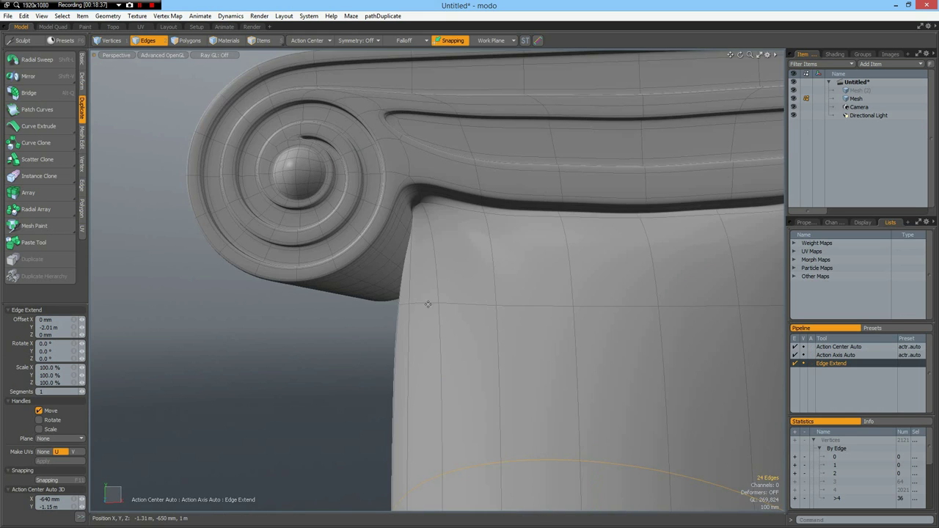
Select the full ring of extended shaft polygons, scale it to 71.5% in X and Z, and clear the selection.
{"action": "left_click_drag", "start_coordinate": [398, 302], "coordinate": [489, 223], "text": "alt"}
{"action": "scroll", "coordinate": [490, 223], "scroll_direction": "down", "scroll_amount": 4}
{"action": "scroll", "coordinate": [488, 231], "scroll_direction": "up", "scroll_amount": 2}
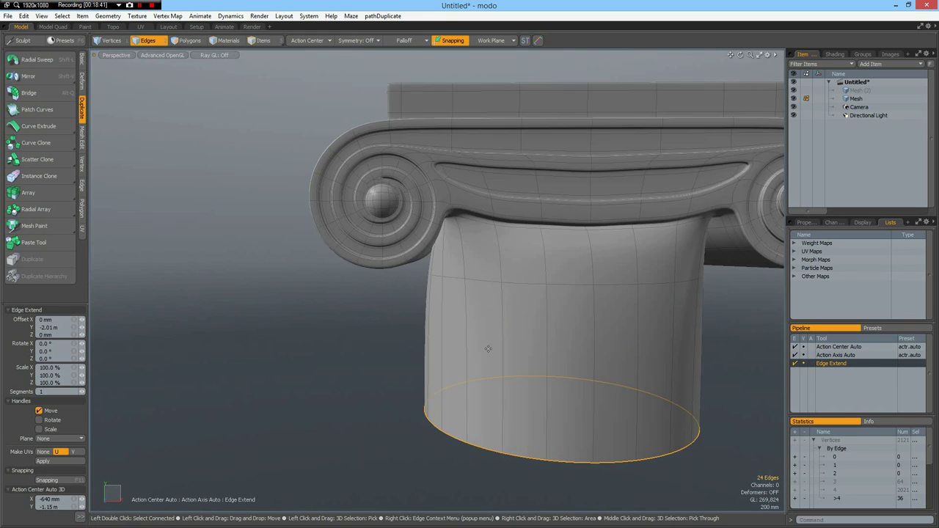
{"action": "key", "text": "space"}
{"action": "key", "text": "space"}
{"action": "left_click_drag", "start_coordinate": [524, 340], "coordinate": [567, 341]}
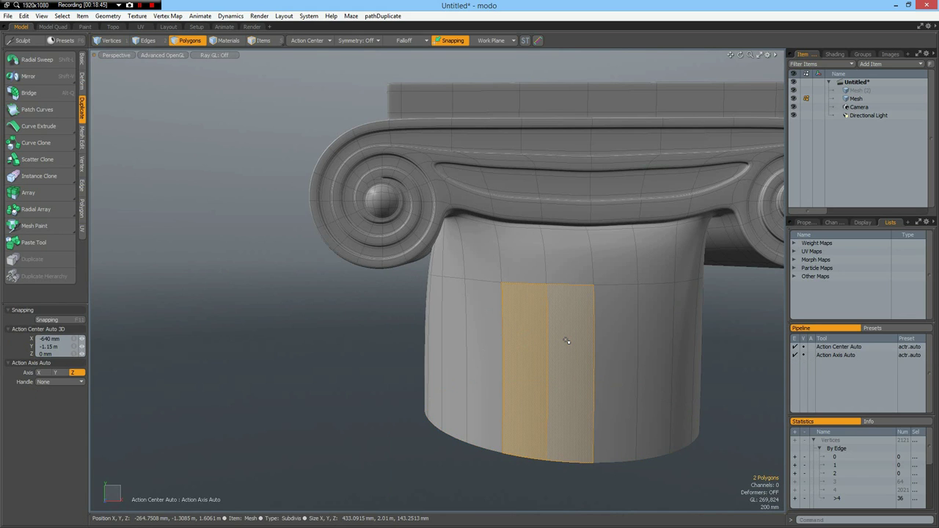
{"action": "key", "text": "l"}
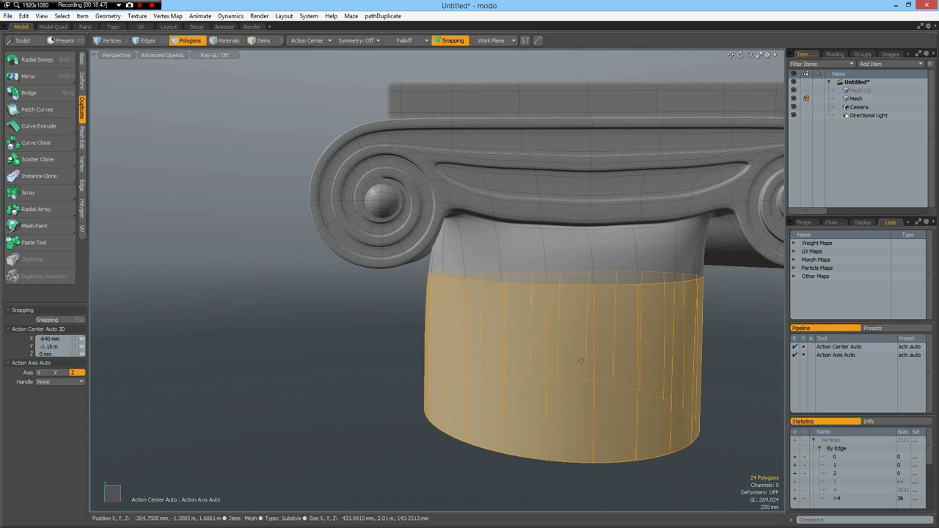
{"action": "key", "text": "r"}
{"action": "left_click_drag", "start_coordinate": [608, 346], "coordinate": [584, 331], "text": "alt"}
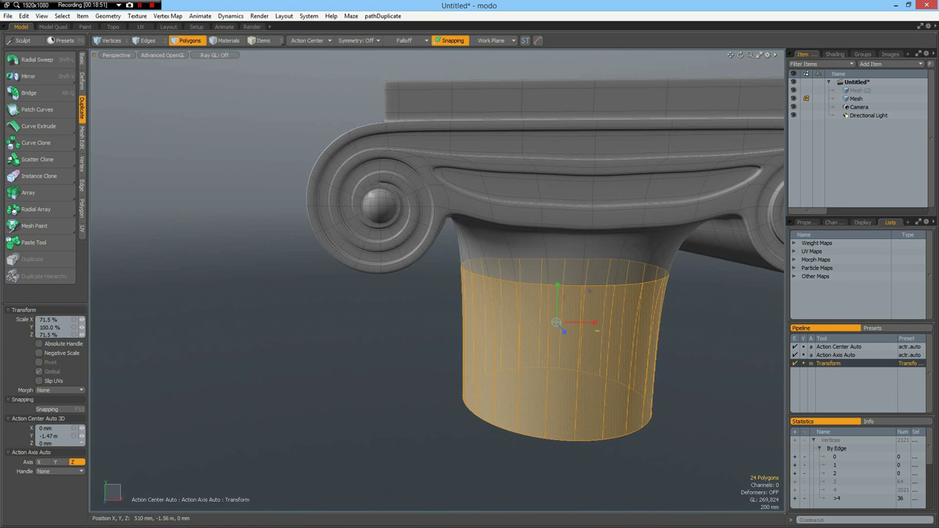
{"action": "mouse_move", "coordinate": [727, 360]}
{"action": "left_mouse_down", "text": "alt"}
{"action": "mouse_move", "coordinate": [733, 242]}
{"action": "mouse_move", "coordinate": [717, 343]}
{"action": "mouse_move", "coordinate": [731, 350]}
{"action": "left_mouse_up", "text": "alt"}
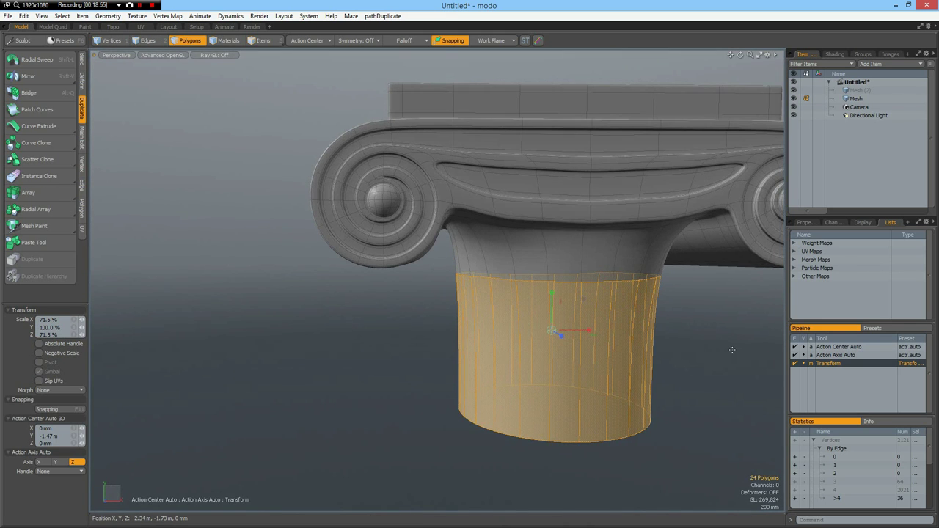
{"action": "key", "text": "space"}
{"action": "left_click", "coordinate": [732, 350]}
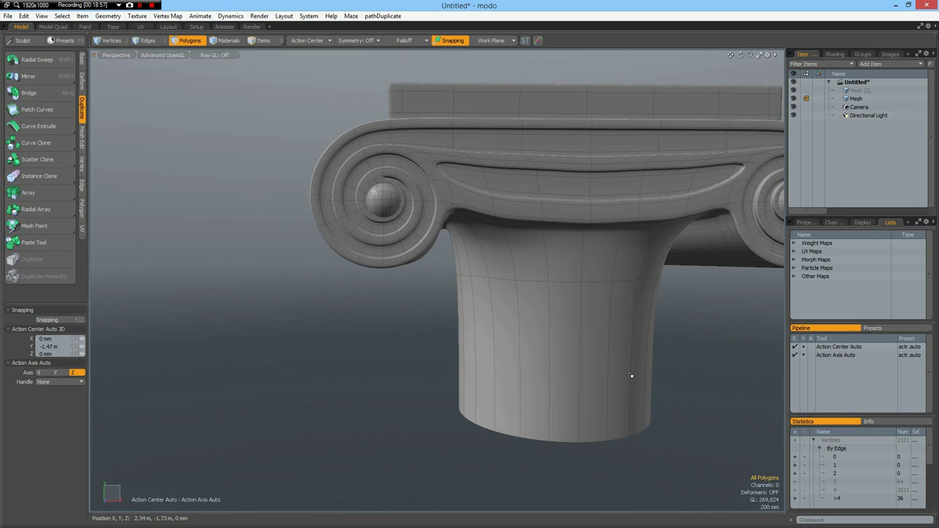
Move the shaft's bottom edge loop down 2.24 m in Y to lengthen the column, and clear the selection.
{"action": "key", "text": "2"}
{"action": "key", "text": "y"}
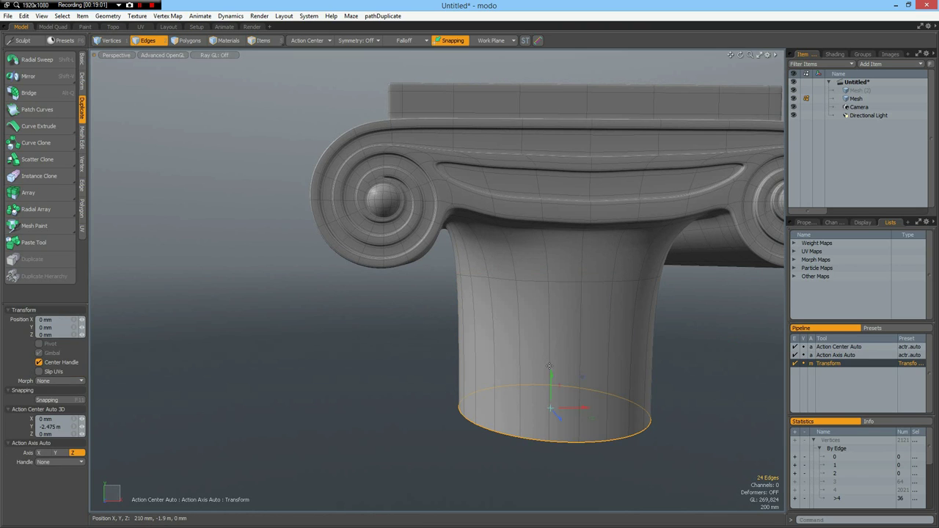
{"action": "left_click_drag", "start_coordinate": [551, 374], "coordinate": [551, 507]}
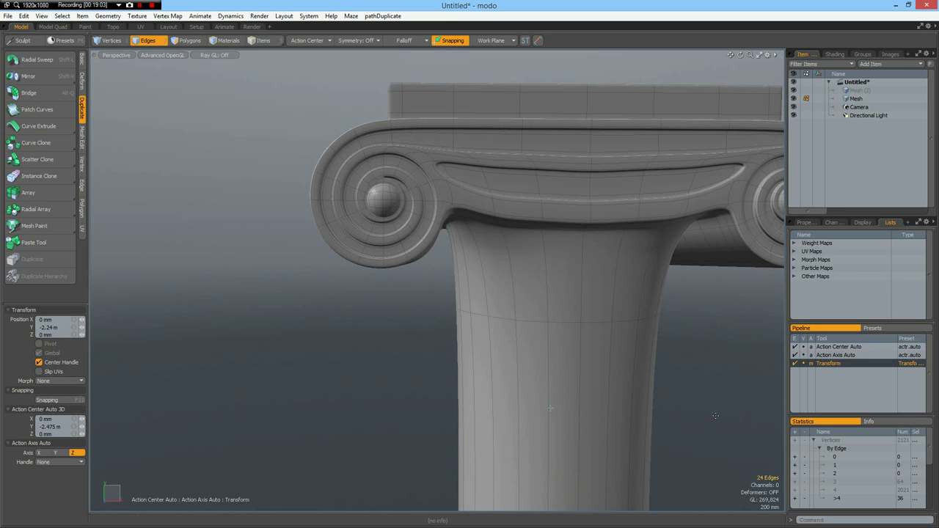
{"action": "key", "text": "q"}
{"action": "left_click", "coordinate": [721, 381]}
Switch subdivision off and add an edge loop around the upper shaft at about 88.63%.
{"action": "key", "text": "Tab"}
{"action": "left_click_drag", "start_coordinate": [713, 371], "coordinate": [673, 354], "text": "alt"}
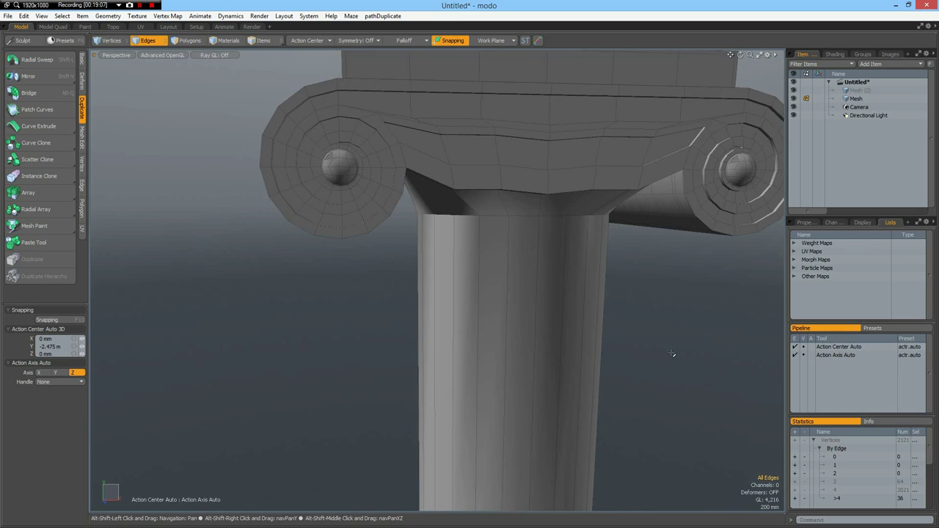
{"action": "scroll", "coordinate": [543, 240], "scroll_direction": "up", "scroll_amount": 2}
{"action": "scroll", "coordinate": [543, 242], "scroll_direction": "down", "scroll_amount": 3}
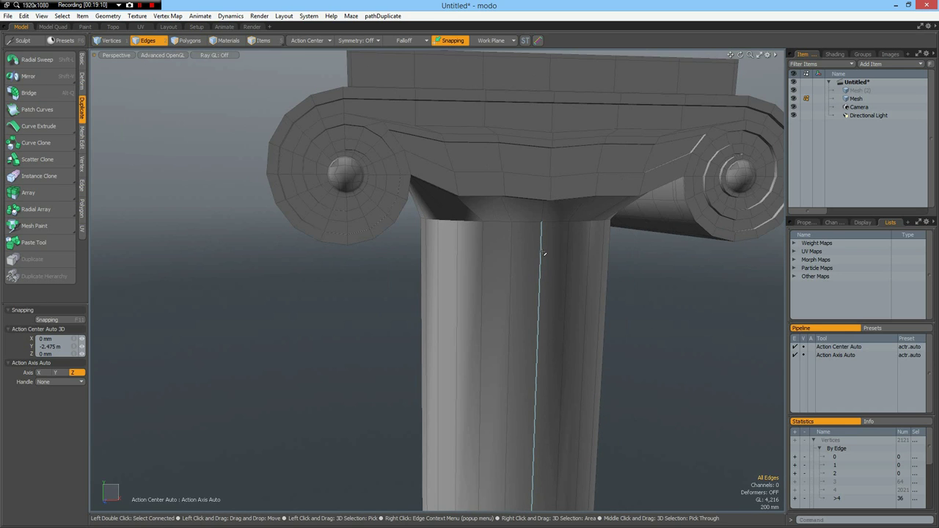
{"action": "left_click_drag", "start_coordinate": [547, 250], "coordinate": [540, 266], "text": "alt"}
{"action": "key", "text": "alt+l"}
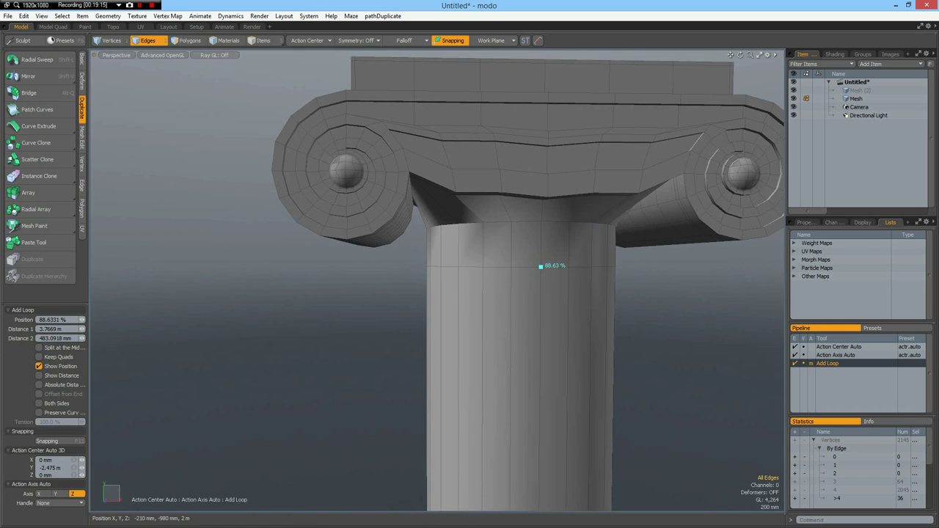
{"action": "key", "text": "space"}
Loop slice the shaft's upper band with a single slice in Uniform mode.
{"action": "left_click", "coordinate": [541, 250]}
{"action": "left_click", "coordinate": [538, 247]}
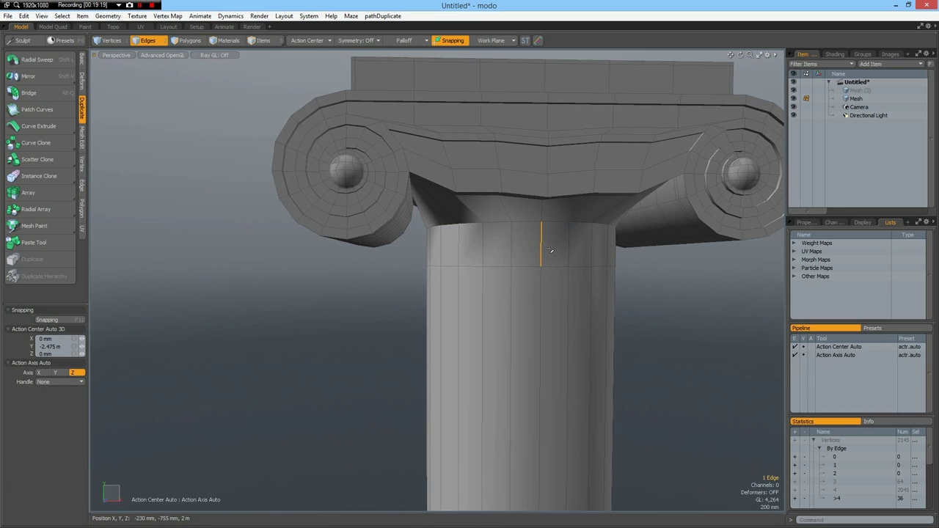
{"action": "key", "text": "alt+c"}
{"action": "left_click", "coordinate": [46, 353]}
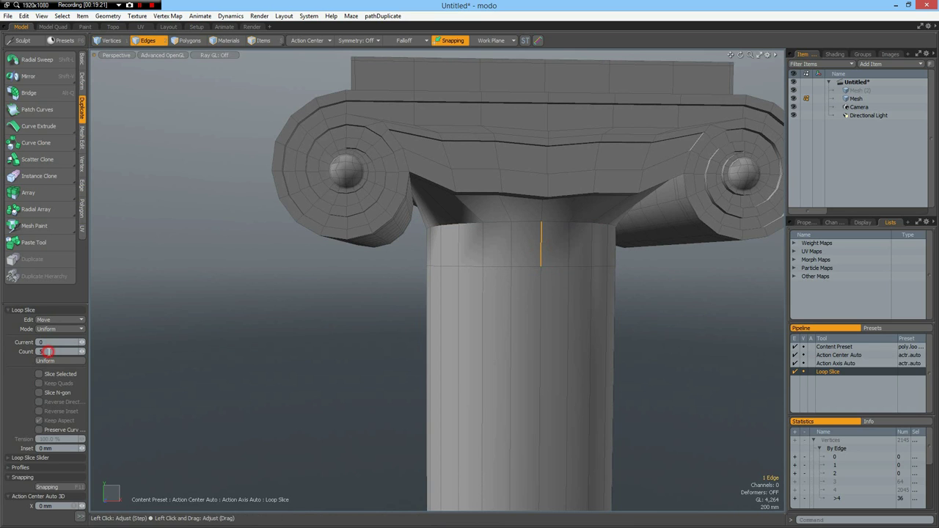
{"action": "left_click", "coordinate": [225, 303]}
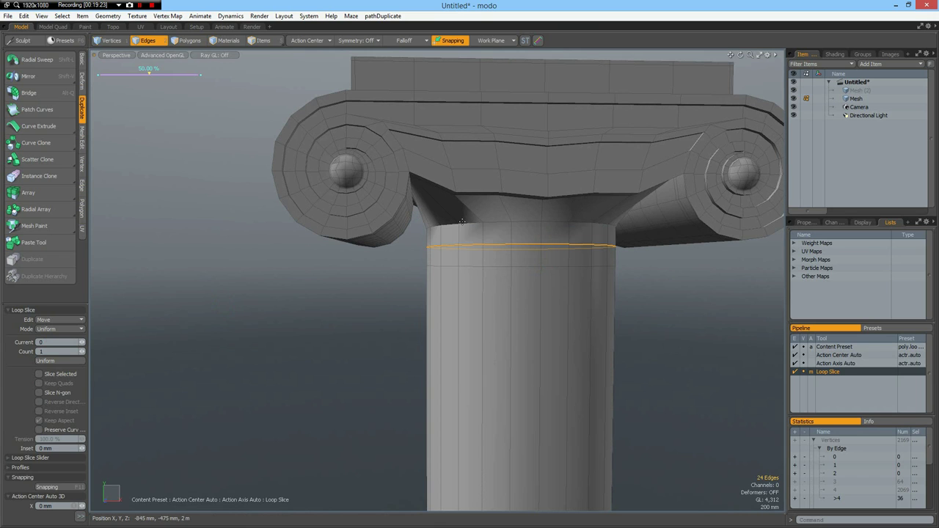
Bevel the new loop by 200 mm with round level 2, bevel the two outer loops again narrowly, and clear the selection.
{"action": "key", "text": "b"}
{"action": "left_click", "coordinate": [419, 227]}
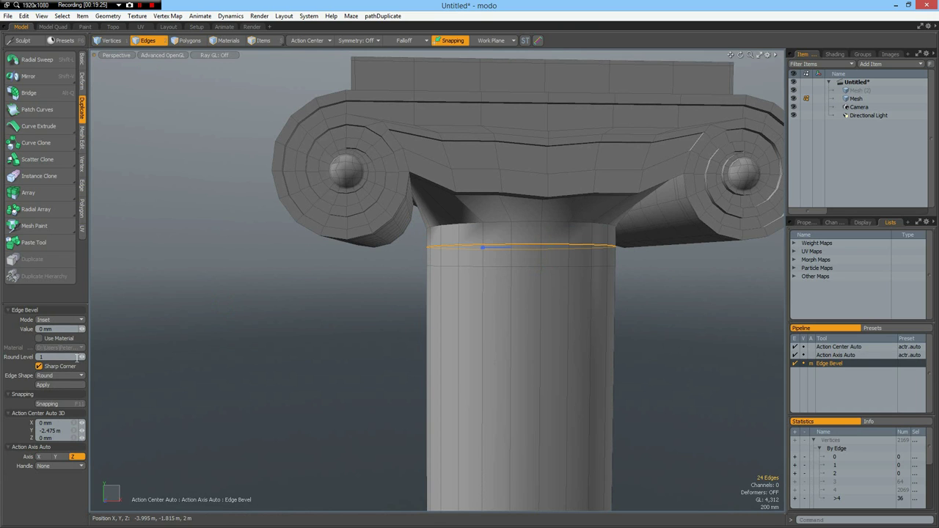
{"action": "scroll", "coordinate": [481, 250], "scroll_direction": "up", "scroll_amount": 5}
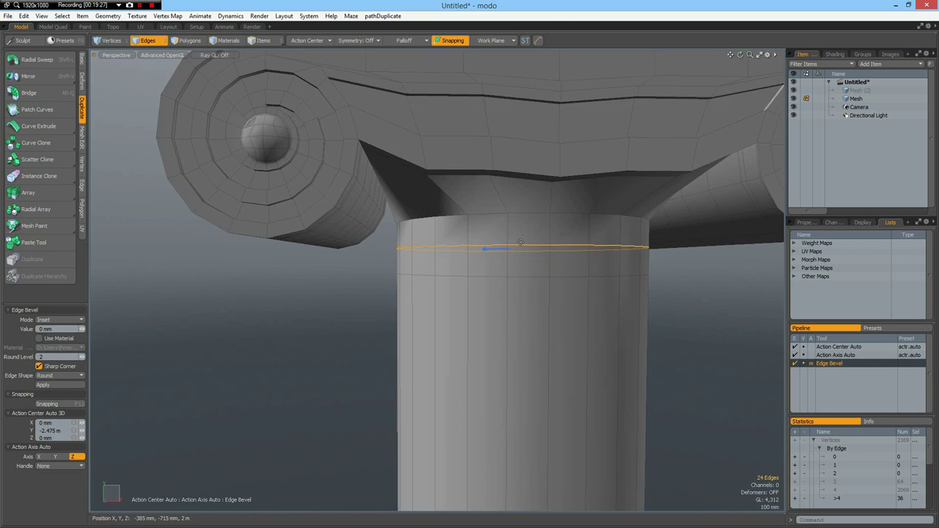
{"action": "left_click_drag", "start_coordinate": [486, 251], "coordinate": [456, 251]}
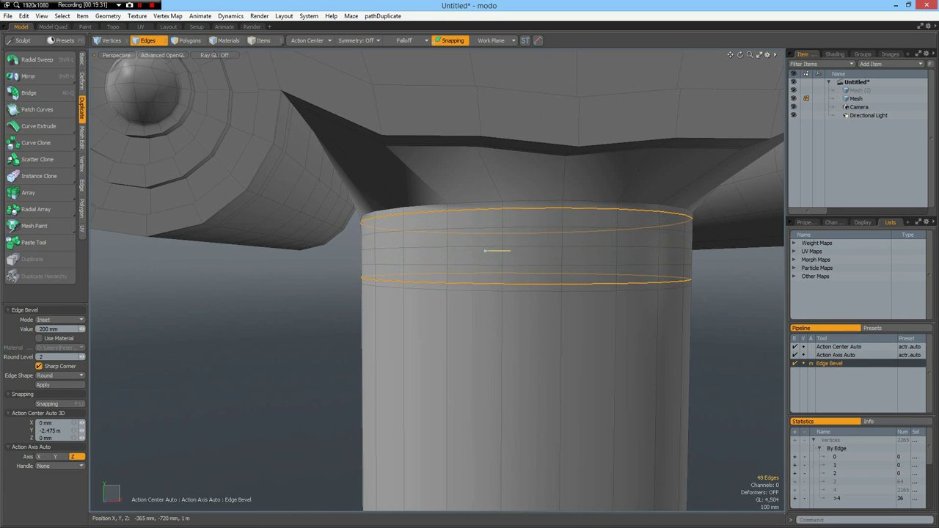
{"action": "key", "text": "ctrl"}
{"action": "left_click_drag", "start_coordinate": [547, 251], "coordinate": [558, 250]}
{"action": "key", "text": "q"}
{"action": "left_click", "coordinate": [230, 292]}
{"action": "left_click", "coordinate": [238, 292]}
Select the two middle polygon rings of the upper band and scale them to 109.5% in X and Z as a collar.
{"action": "key", "text": "3"}
{"action": "left_click_drag", "start_coordinate": [484, 240], "coordinate": [515, 253]}
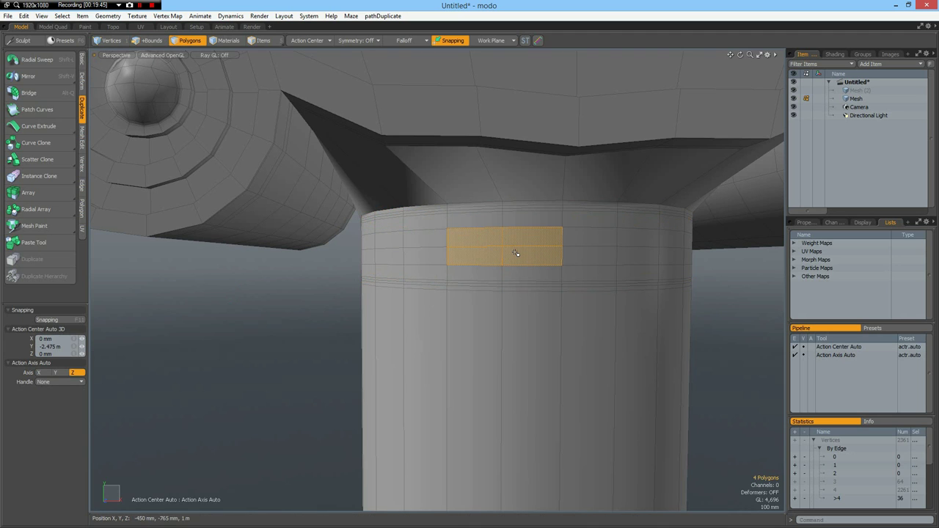
{"action": "key", "text": "l"}
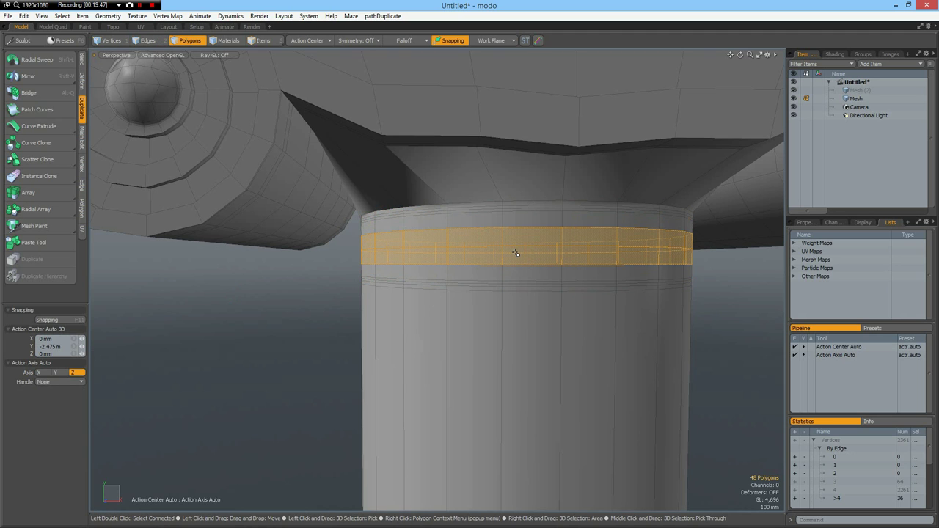
{"action": "key", "text": "r"}
{"action": "left_click_drag", "start_coordinate": [547, 292], "coordinate": [554, 222], "text": "alt"}
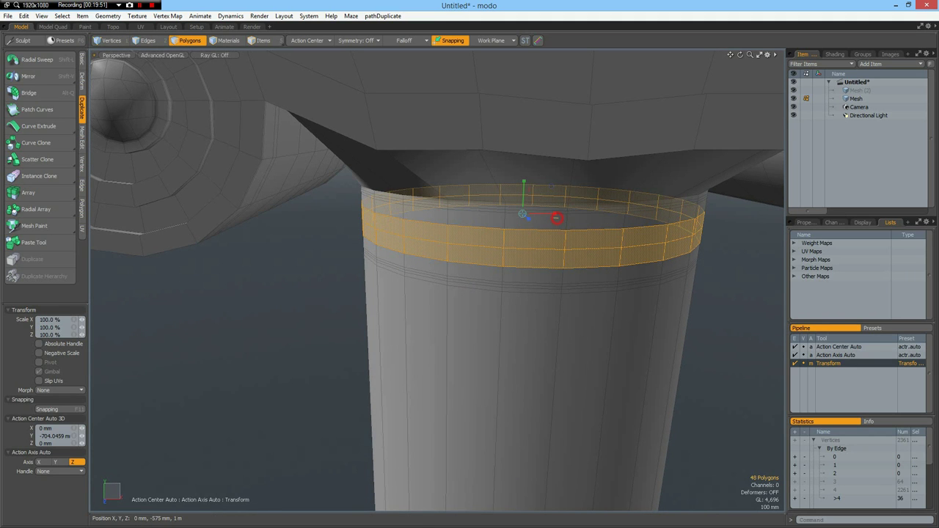
{"action": "left_click_drag", "start_coordinate": [555, 214], "coordinate": [571, 215]}
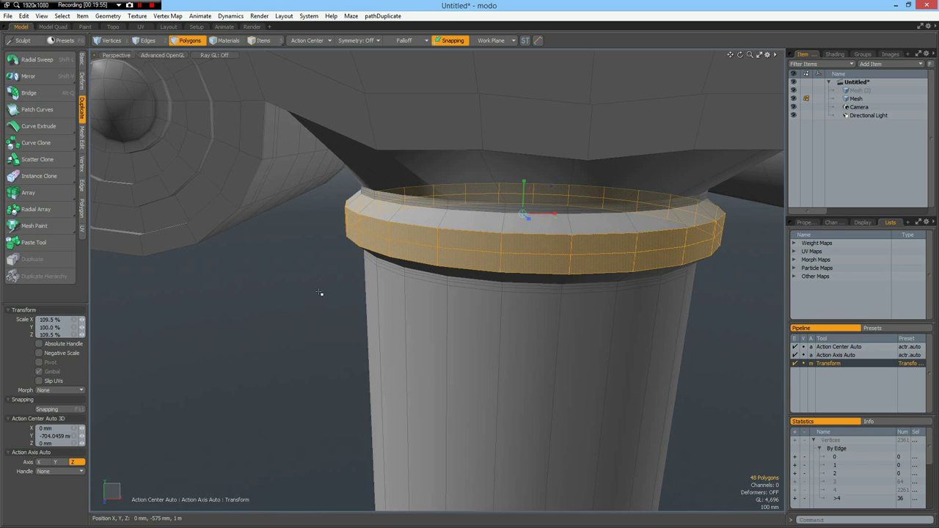
{"action": "key", "text": "space"}
{"action": "left_click", "coordinate": [269, 291]}
Turn subdivision on, select the collar's middle edge loop and scale it outward slightly in X, and clear the selection.
{"action": "left_click_drag", "start_coordinate": [270, 291], "coordinate": [430, 243], "text": "alt"}
{"action": "key", "text": "Tab"}
{"action": "key", "text": "2"}
{"action": "double_click", "coordinate": [424, 246]}
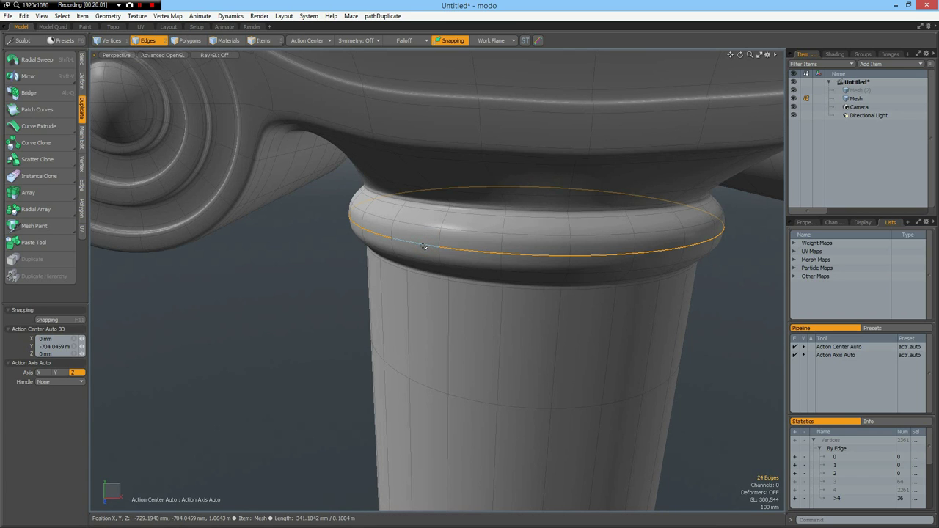
{"action": "key", "text": "y"}
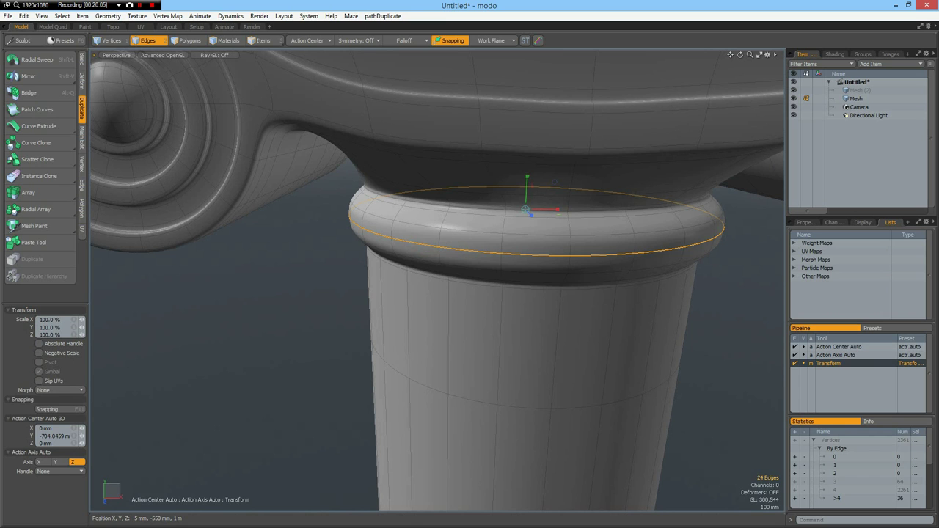
{"action": "left_click_drag", "start_coordinate": [559, 214], "coordinate": [563, 215]}
{"action": "key", "text": "q"}
{"action": "left_click", "coordinate": [269, 297]}
{"action": "key", "text": "Tab"}
{"action": "key", "text": "Tab"}
{"action": "scroll", "coordinate": [318, 250], "scroll_direction": "down", "scroll_amount": 5}
{"action": "mouse_move", "coordinate": [362, 327]}
{"action": "left_mouse_down", "text": "alt"}
{"action": "mouse_move", "coordinate": [423, 252]}
{"action": "mouse_move", "coordinate": [393, 331]}
{"action": "mouse_move", "coordinate": [365, 353]}
{"action": "mouse_move", "coordinate": [369, 342]}
{"action": "left_mouse_up", "text": "alt"}
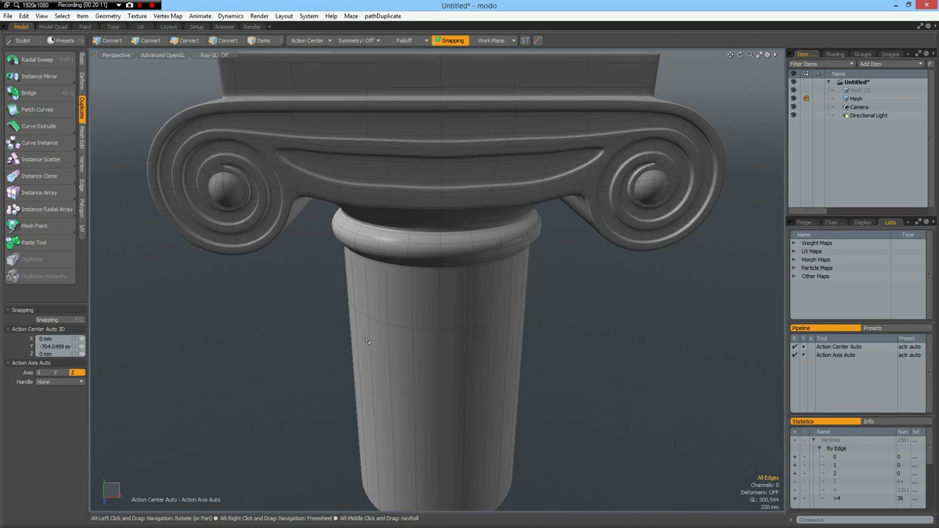
Switch subdivision off and loop slice the sides of the capital's top block once at mid-height.
{"action": "key", "text": "Tab"}
{"action": "left_click_drag", "start_coordinate": [463, 240], "coordinate": [478, 210], "text": "alt+shift"}
{"action": "left_click", "coordinate": [478, 208]}
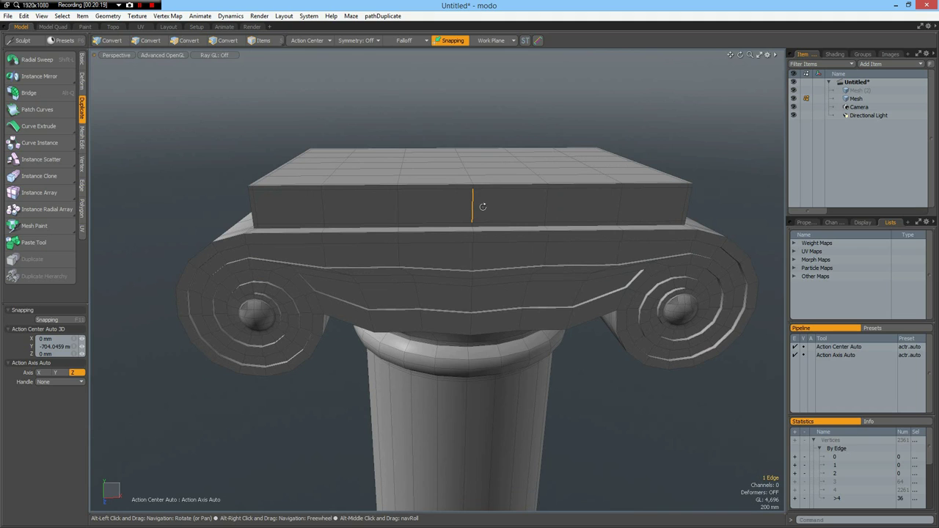
{"action": "key", "text": "alt+c"}
{"action": "key", "text": "space"}
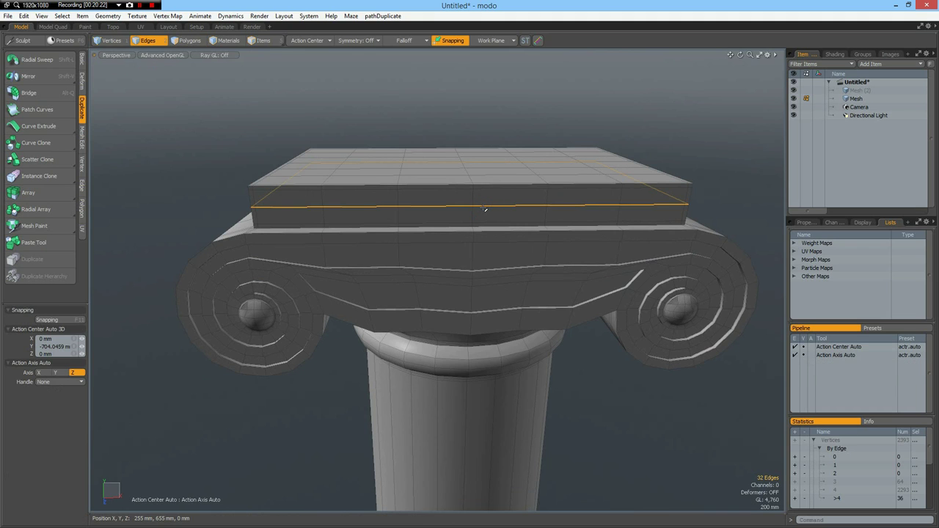
Bevel the new loop by 130 mm at round level 2, and bevel the resulting outer loops by 8 mm at round level 1.
{"action": "key", "text": "b"}
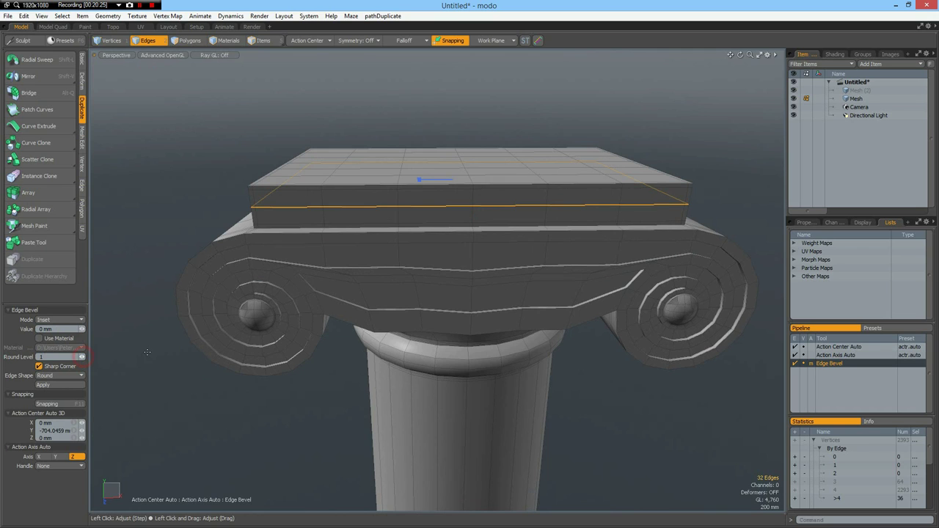
{"action": "left_click", "coordinate": [420, 179]}
{"action": "left_click_drag", "start_coordinate": [419, 179], "coordinate": [462, 179]}
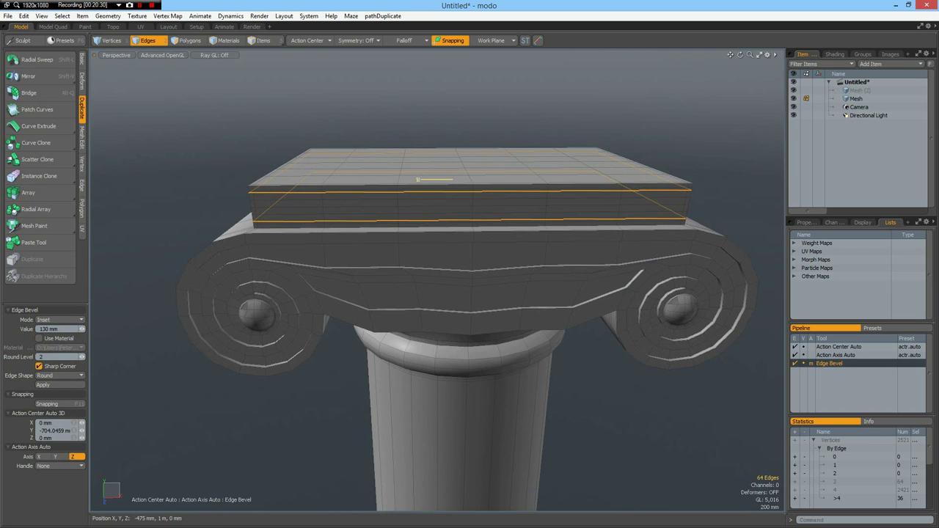
{"action": "left_click", "coordinate": [118, 189], "text": "shift"}
{"action": "left_click", "coordinate": [82, 360]}
{"action": "scroll", "coordinate": [420, 179], "scroll_direction": "up", "scroll_amount": 4}
{"action": "left_click_drag", "start_coordinate": [475, 181], "coordinate": [481, 182]}
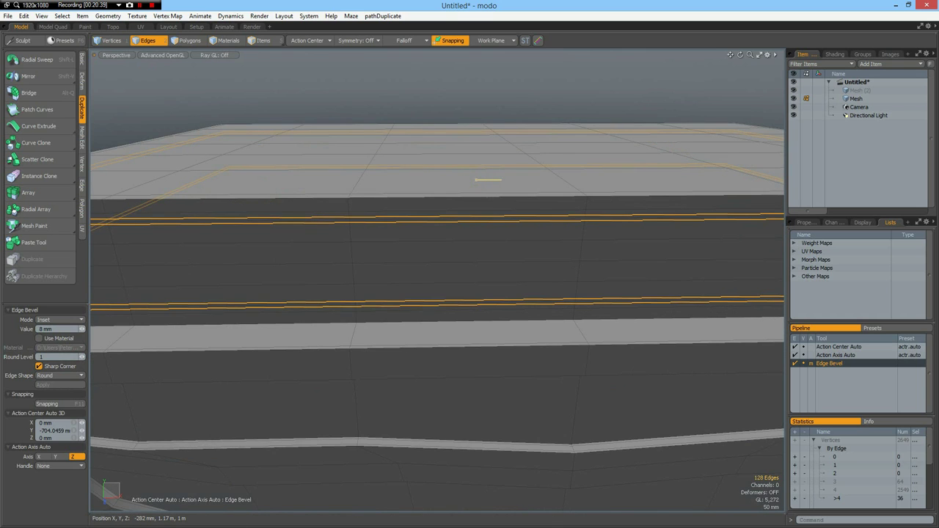
{"action": "key", "text": "space"}
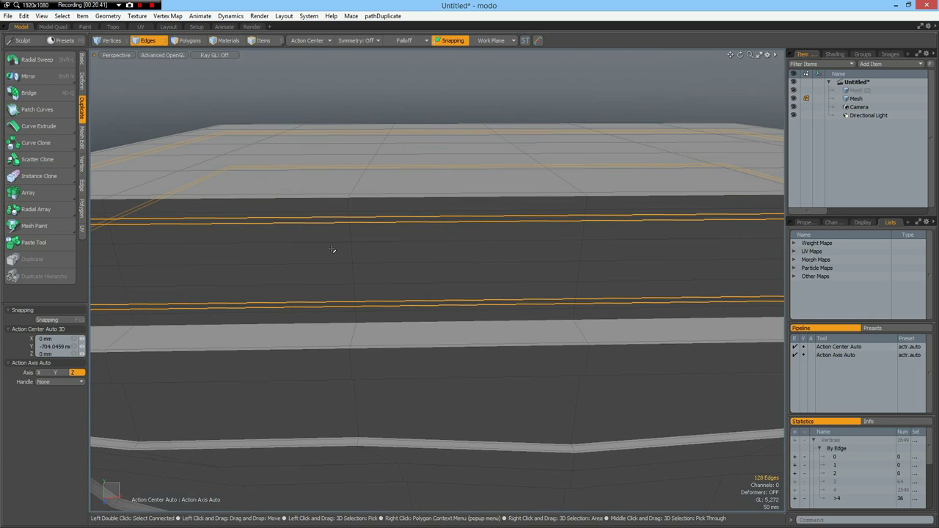
Select the two middle polygon rings around the top block and scale them to 112% in X.
{"action": "key", "text": "3"}
{"action": "left_click_drag", "start_coordinate": [333, 252], "coordinate": [382, 255]}
{"action": "left_click_drag", "start_coordinate": [323, 277], "coordinate": [381, 274], "text": "shift"}
{"action": "key", "text": "l"}
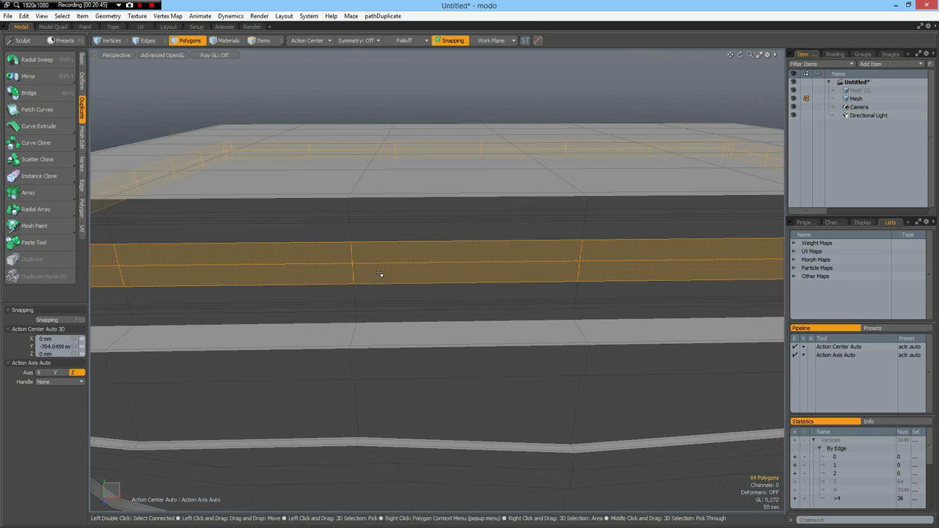
{"action": "key", "text": "y"}
{"action": "scroll", "coordinate": [477, 300], "scroll_direction": "down", "scroll_amount": 5}
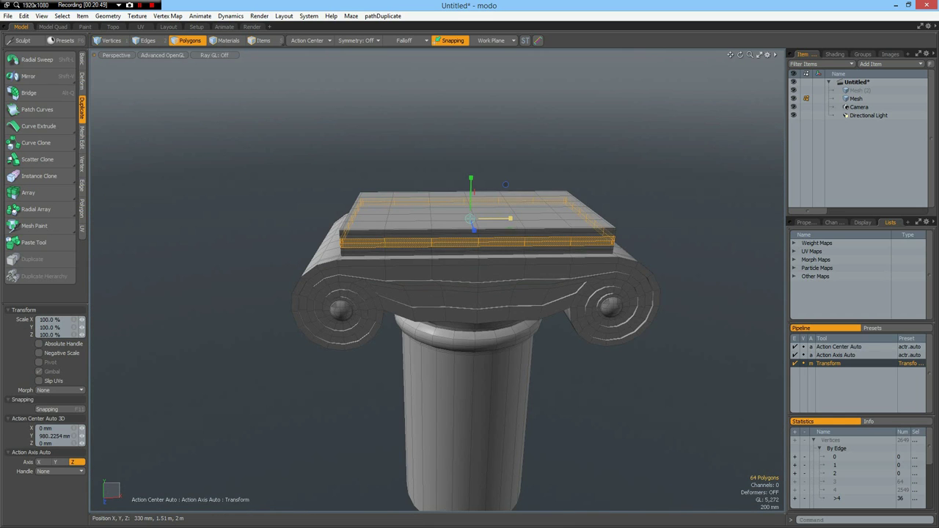
{"action": "left_click_drag", "start_coordinate": [510, 218], "coordinate": [516, 219]}
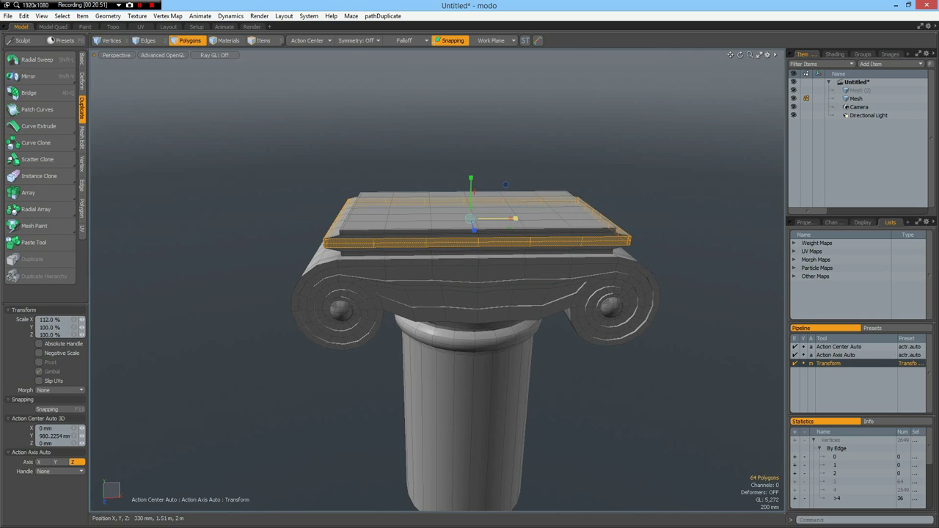
In the top view, scale the selected rings to 109.5% in Z and 107.5% in X, and clear the selection.
{"action": "key", "text": "KP_1"}
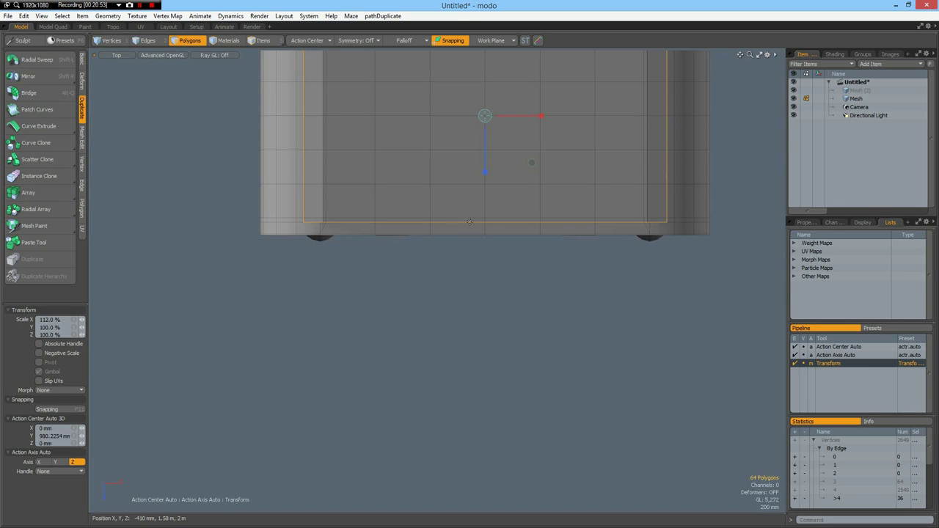
{"action": "left_click_drag", "start_coordinate": [434, 313], "coordinate": [404, 378], "text": "alt+shift"}
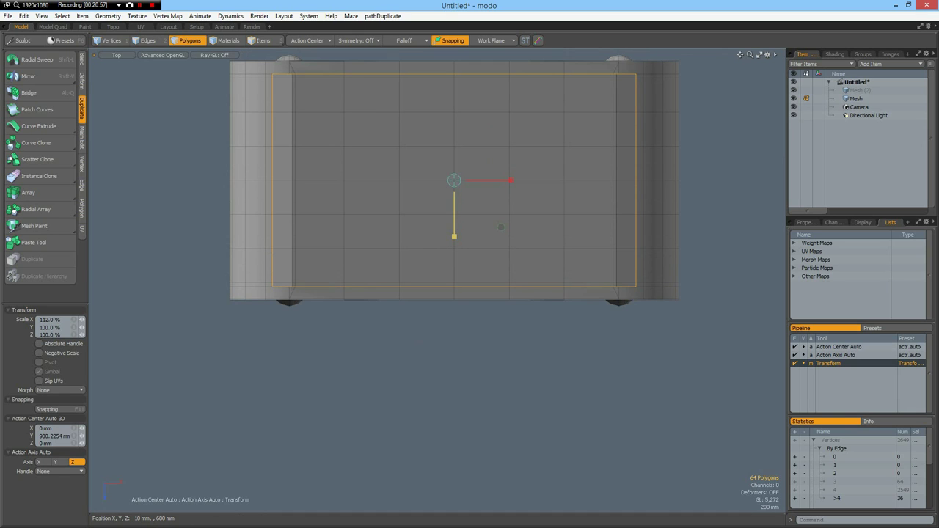
{"action": "left_click_drag", "start_coordinate": [455, 237], "coordinate": [454, 242]}
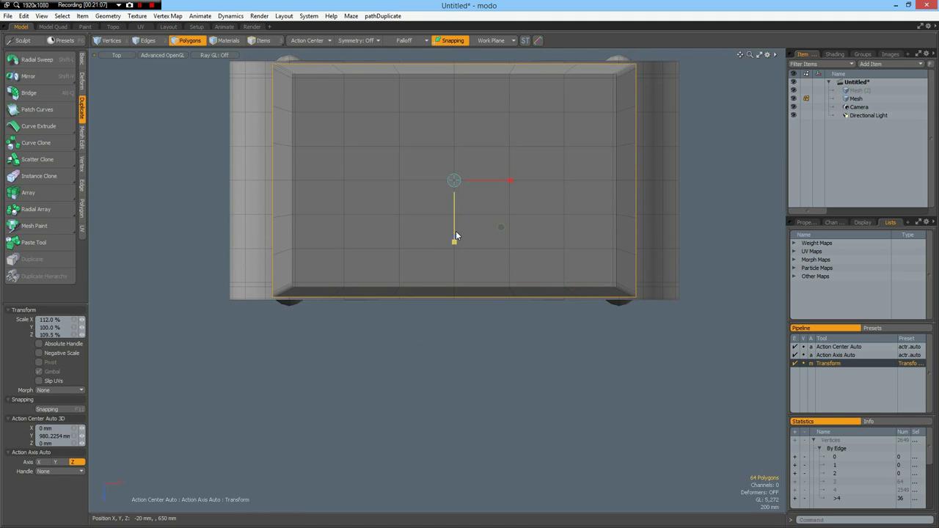
{"action": "left_click_drag", "start_coordinate": [510, 180], "coordinate": [507, 180]}
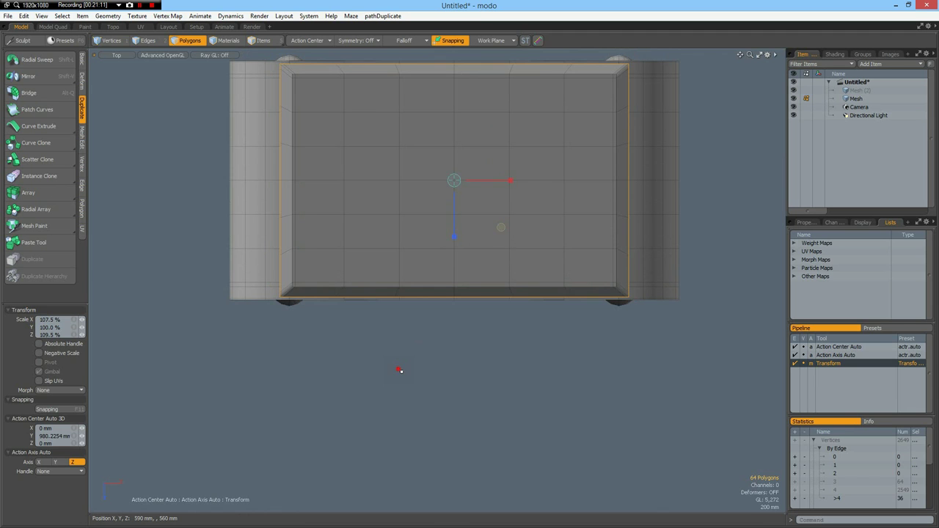
{"action": "key", "text": "q"}
{"action": "left_click", "coordinate": [403, 370]}
Turn subdivision on and examine the capital's moulded top block and volutes in perspective.
{"action": "key", "text": "ctrl+space"}
{"action": "left_click", "coordinate": [443, 320]}
{"action": "left_click_drag", "start_coordinate": [361, 323], "coordinate": [413, 298], "text": "alt"}
{"action": "key", "text": "Tab"}
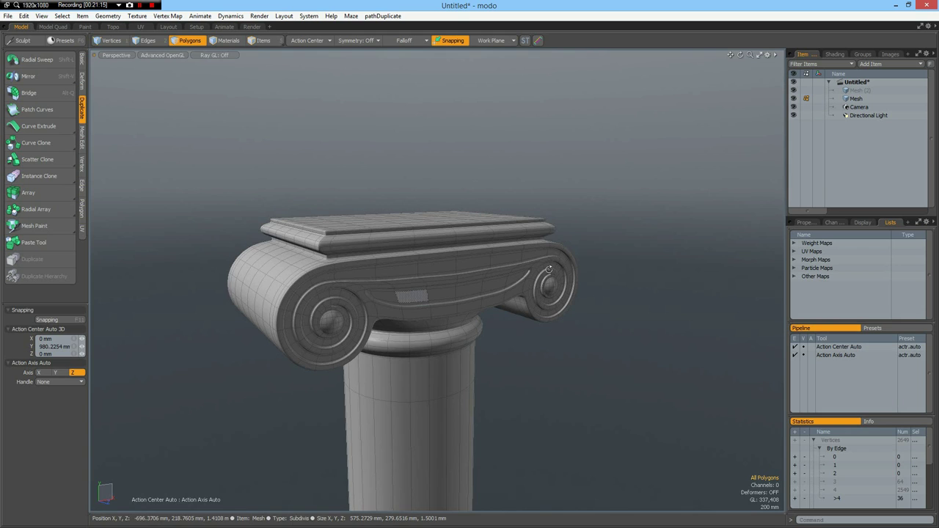
{"action": "left_click_drag", "start_coordinate": [536, 213], "coordinate": [497, 258], "text": "alt"}
{"action": "key", "text": "Tab"}
{"action": "key", "text": "Tab"}
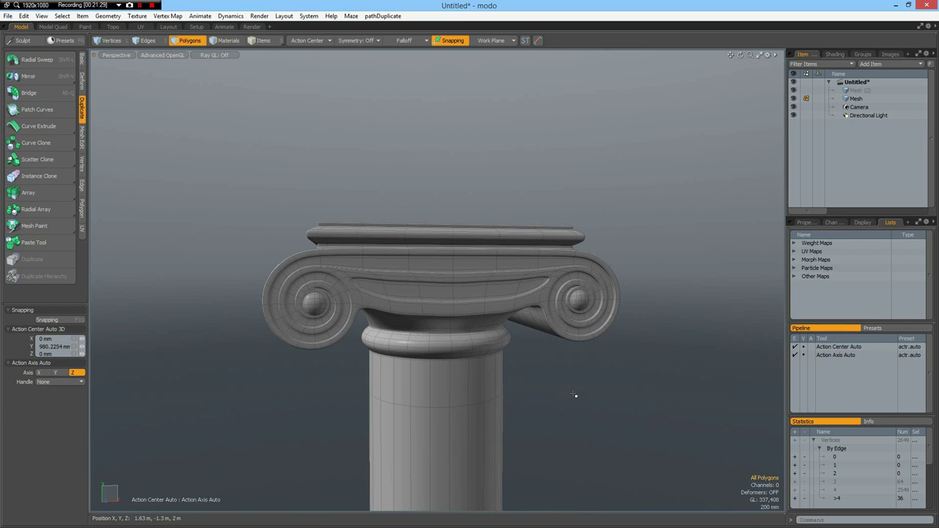
Switch subdivision off and add an edge loop around the upper shaft at about 95.39%, just below the collar.
{"action": "key", "text": "Tab"}
{"action": "left_click_drag", "start_coordinate": [563, 396], "coordinate": [562, 272], "text": "alt+shift"}
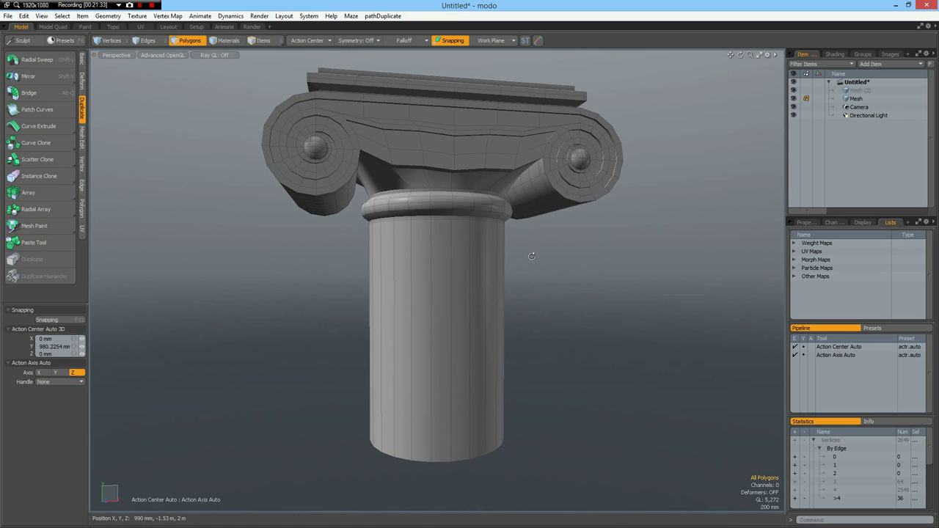
{"action": "key", "text": "alt"}
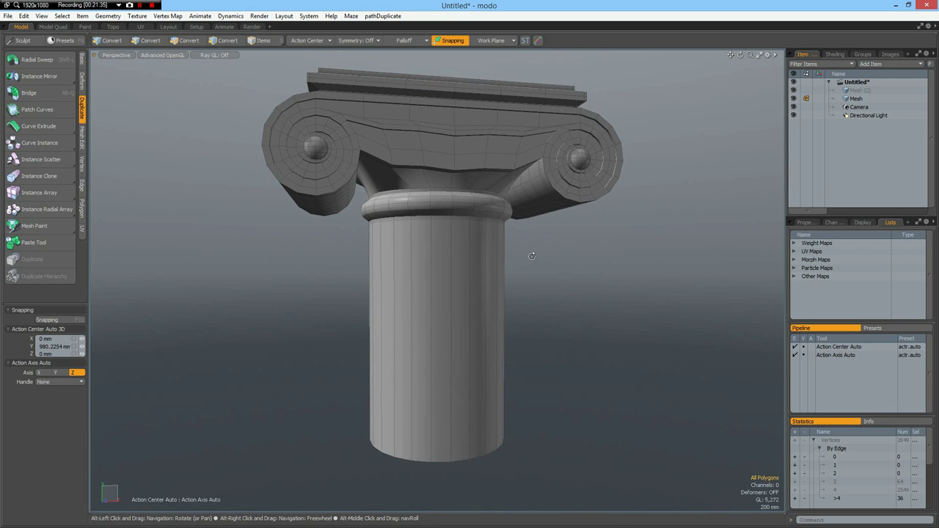
{"action": "key", "text": "alt+l"}
{"action": "left_click", "coordinate": [450, 245]}
{"action": "left_click_drag", "start_coordinate": [450, 245], "coordinate": [451, 229]}
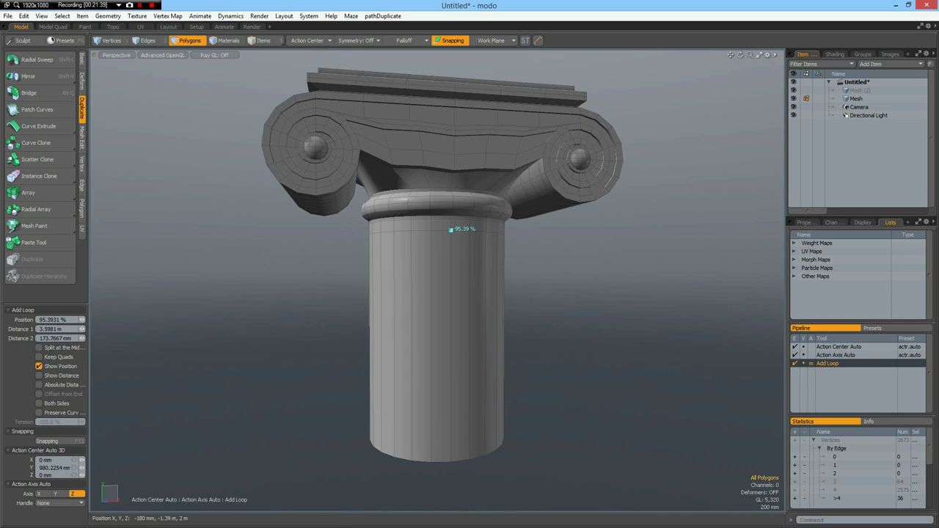
{"action": "key", "text": "q"}
Select the full ring of long shaft polygons below the new loop and inset each one narrowly with Polygon Bevel.
{"action": "left_click", "coordinate": [442, 269]}
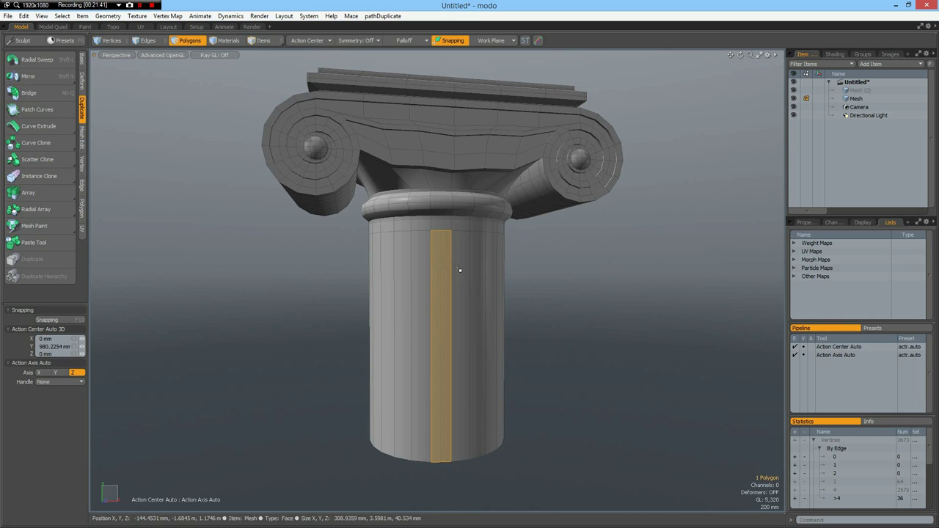
{"action": "left_click", "coordinate": [460, 270], "text": "shift"}
{"action": "key", "text": "l"}
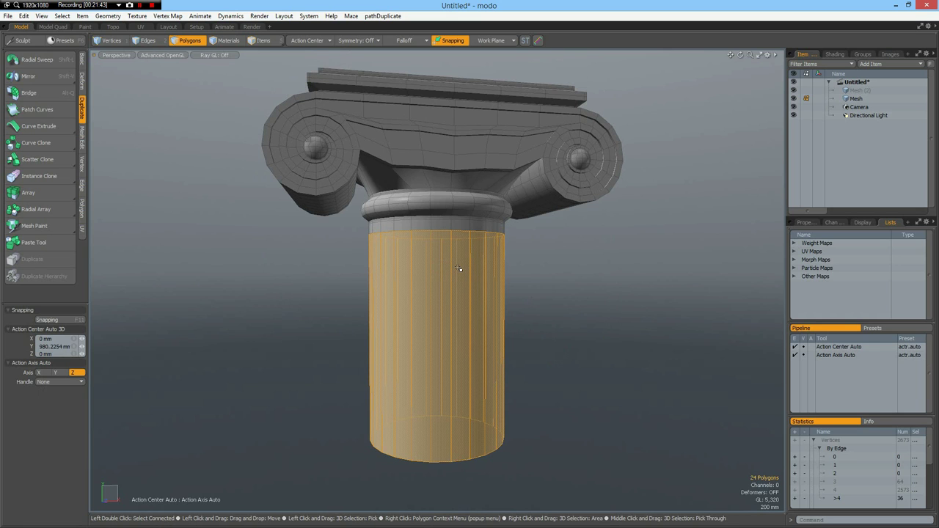
{"action": "key", "text": "b"}
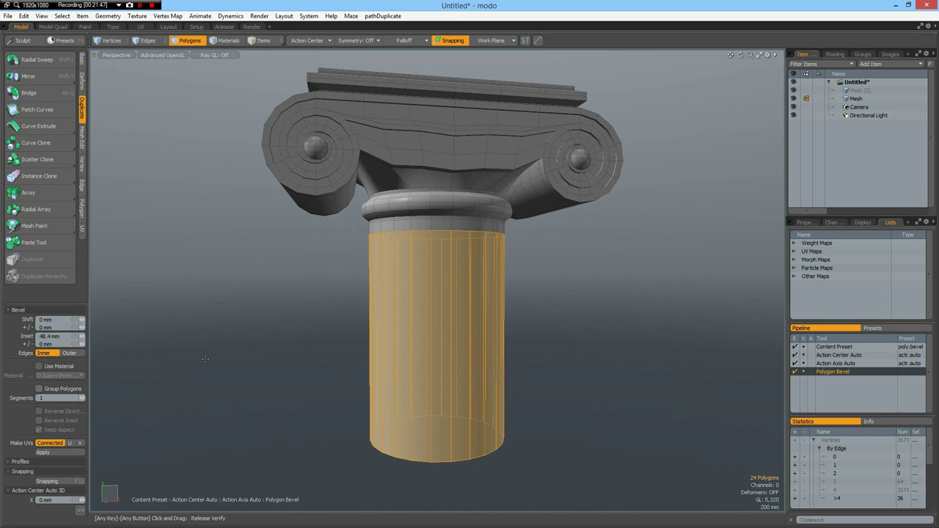
{"action": "scroll", "coordinate": [448, 273], "scroll_direction": "up", "scroll_amount": 3}
{"action": "left_click_drag", "start_coordinate": [449, 289], "coordinate": [667, 303], "text": "alt"}
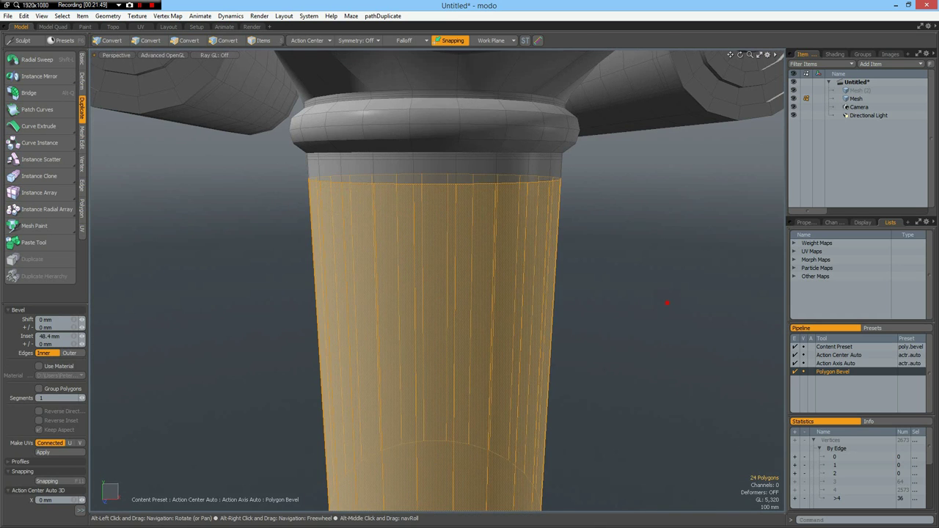
{"action": "left_click", "coordinate": [473, 343]}
{"action": "mouse_move", "coordinate": [443, 363]}
{"action": "left_mouse_down"}
{"action": "mouse_move", "coordinate": [496, 363]}
{"action": "mouse_move", "coordinate": [440, 361]}
{"action": "left_mouse_up"}
Bevel the inset shaft polygons again with a -25 mm shift to form recessed flutes, and clear the selection.
{"action": "left_click", "coordinate": [435, 325]}
{"action": "left_click_drag", "start_coordinate": [435, 326], "coordinate": [435, 327]}
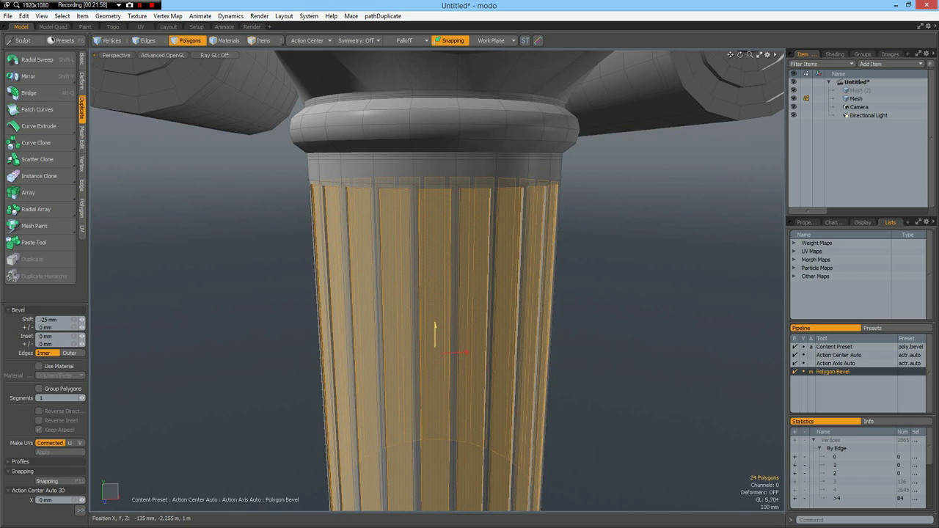
{"action": "key", "text": "space"}
{"action": "left_click", "coordinate": [629, 355]}
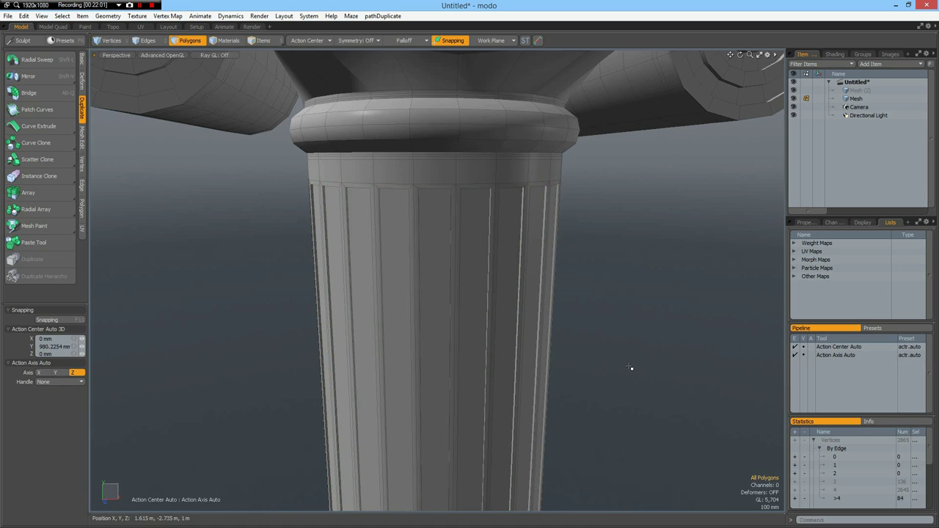
{"action": "left_click", "coordinate": [431, 249]}
{"action": "left_click", "coordinate": [431, 247]}
{"action": "left_click", "coordinate": [470, 239], "text": "shift"}
{"action": "key", "text": "Up"}
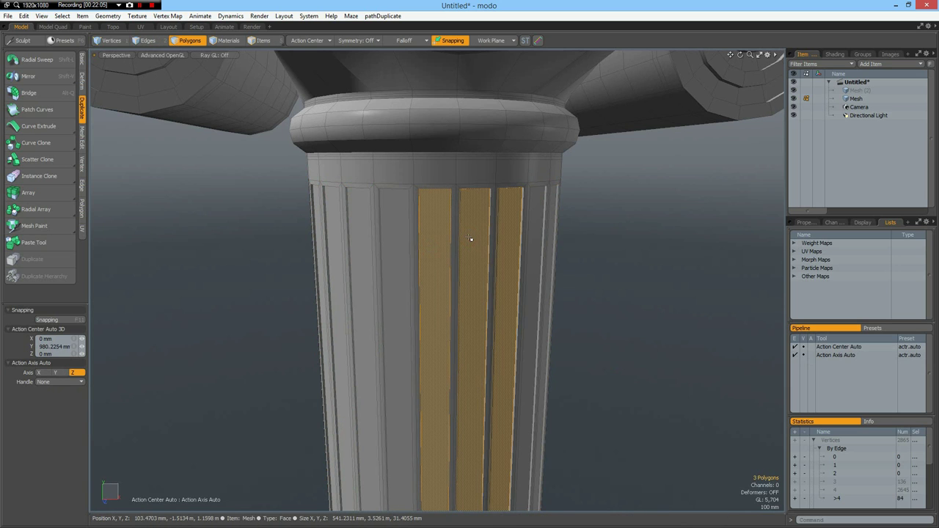
{"action": "key", "text": "Up"}
{"action": "key", "text": "Up"}
{"action": "key", "text": "Up"}
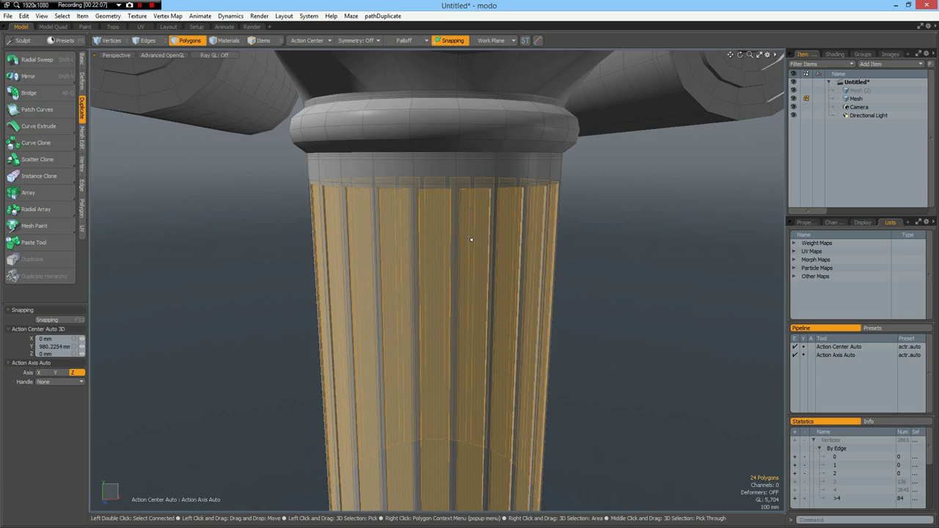
{"action": "left_click", "coordinate": [683, 279]}
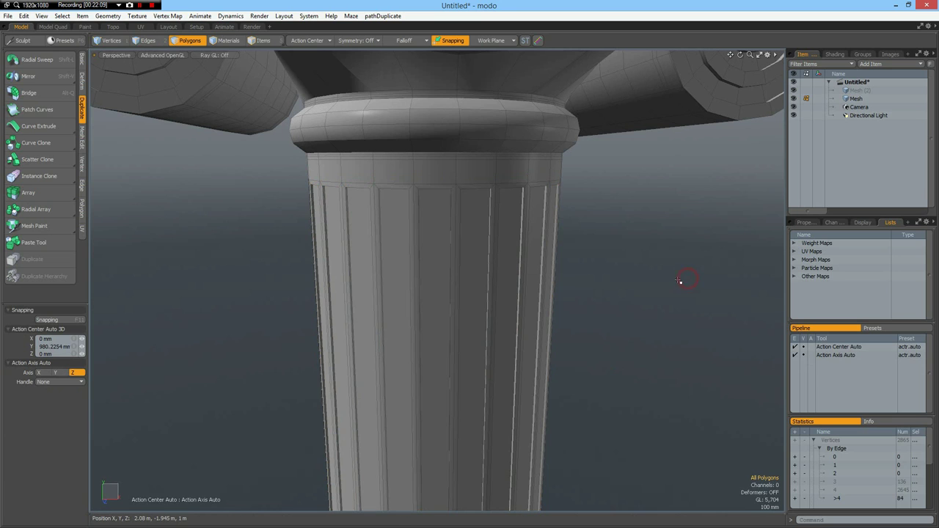
In the front view, slice the shaft horizontally at Y -1.41 m, a short way below the upper ends of the flutes.
{"action": "key", "text": "KP_1"}
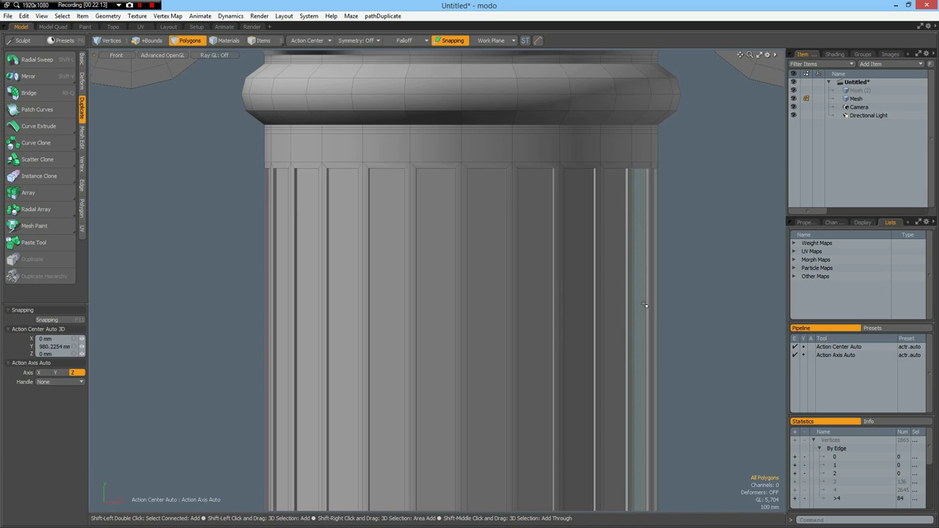
{"action": "key", "text": "shift+c"}
{"action": "left_click_drag", "start_coordinate": [273, 237], "coordinate": [743, 237]}
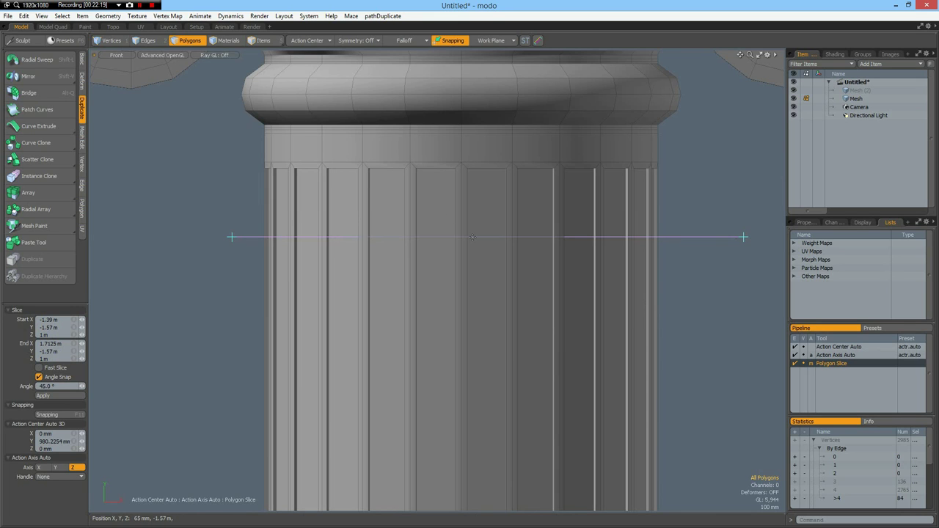
{"action": "left_click_drag", "start_coordinate": [476, 236], "coordinate": [469, 205]}
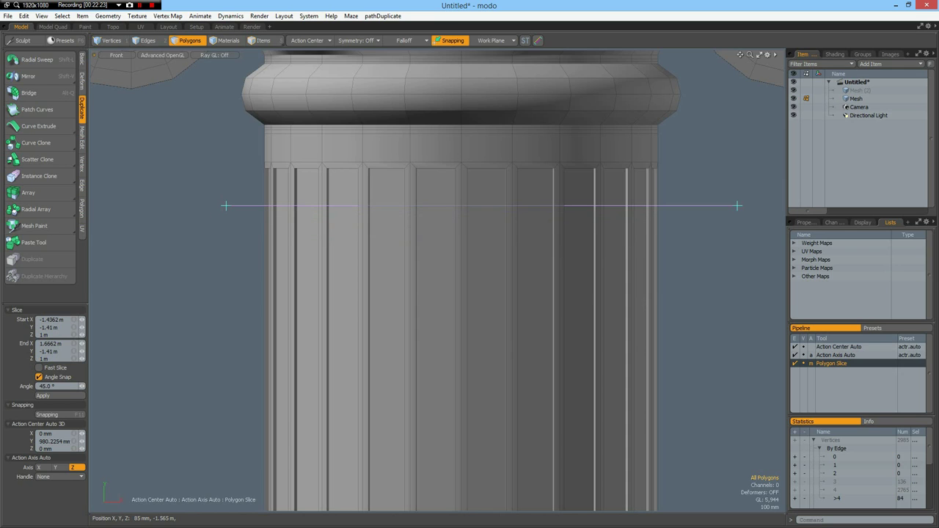
{"action": "key", "text": "q"}
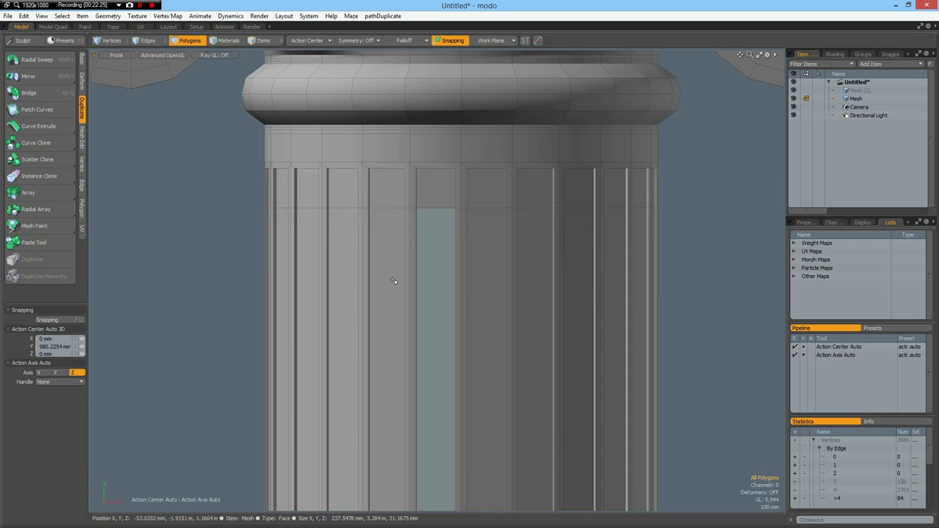
Select the full ring of 24 recessed flute floor polygons below the horizontal slice and switch to the perspective view.
{"action": "left_click", "coordinate": [445, 263]}
{"action": "left_click", "coordinate": [478, 264], "text": "shift"}
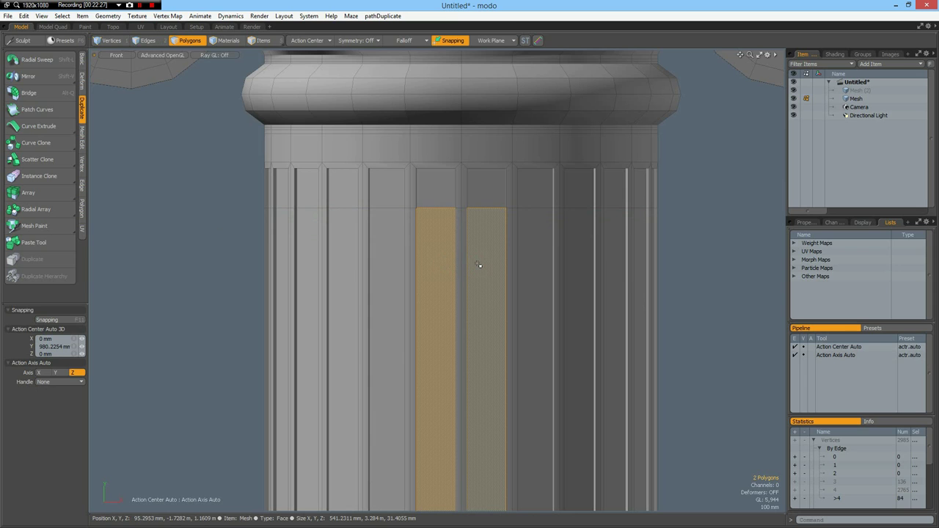
{"action": "key", "text": "Up"}
{"action": "key", "text": "Up"}
{"action": "key", "text": "Up"}
{"action": "key", "text": "Up"}
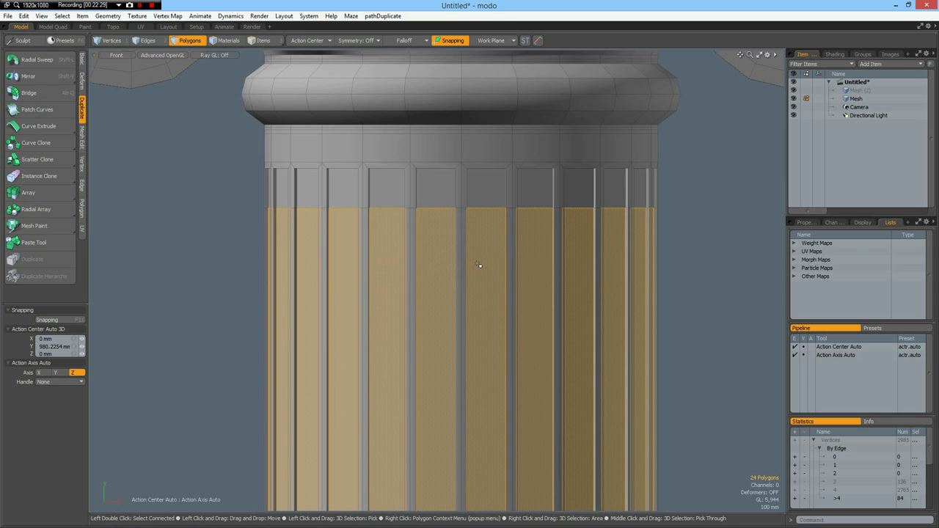
{"action": "key", "text": "ctrl+space"}
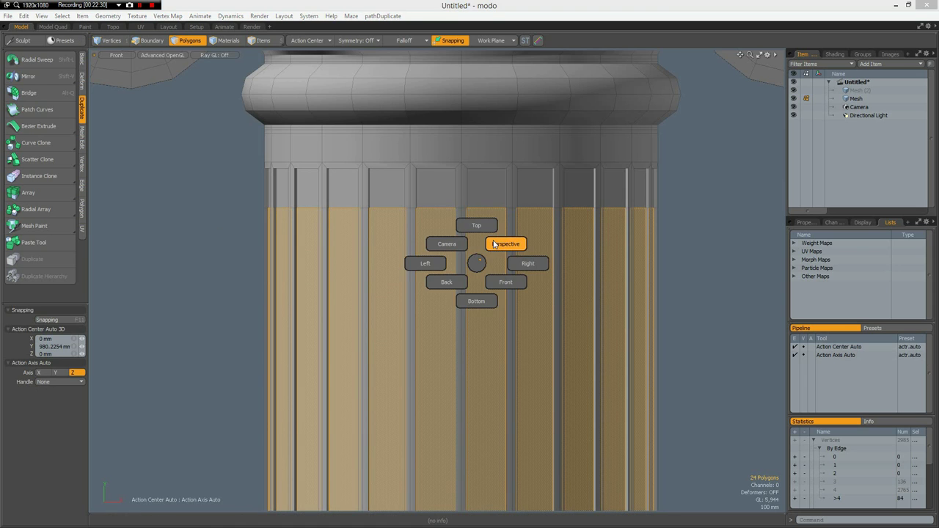
{"action": "left_click", "coordinate": [506, 242]}
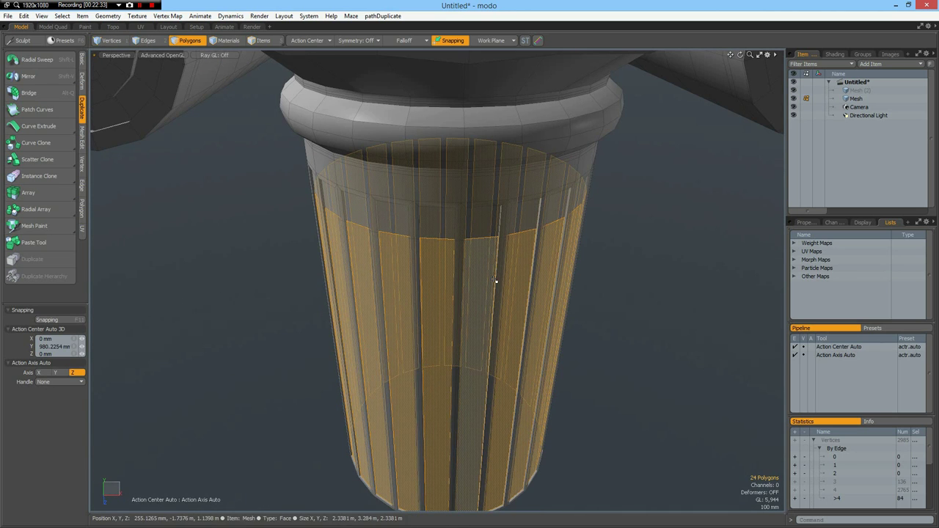
Scale the selected flute floor polygons to 85% on all three axes to deepen the flutes, and clear the selection.
{"action": "key", "text": "y"}
{"action": "scroll", "coordinate": [425, 325], "scroll_direction": "up", "scroll_amount": 5}
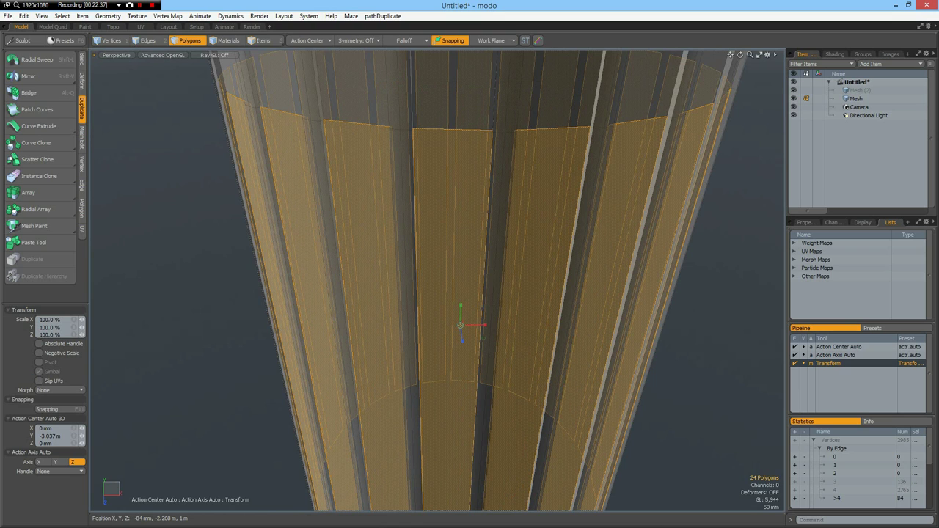
{"action": "left_click_drag", "start_coordinate": [460, 325], "coordinate": [476, 323]}
{"action": "key", "text": "ctrl+z"}
{"action": "left_click", "coordinate": [73, 320]}
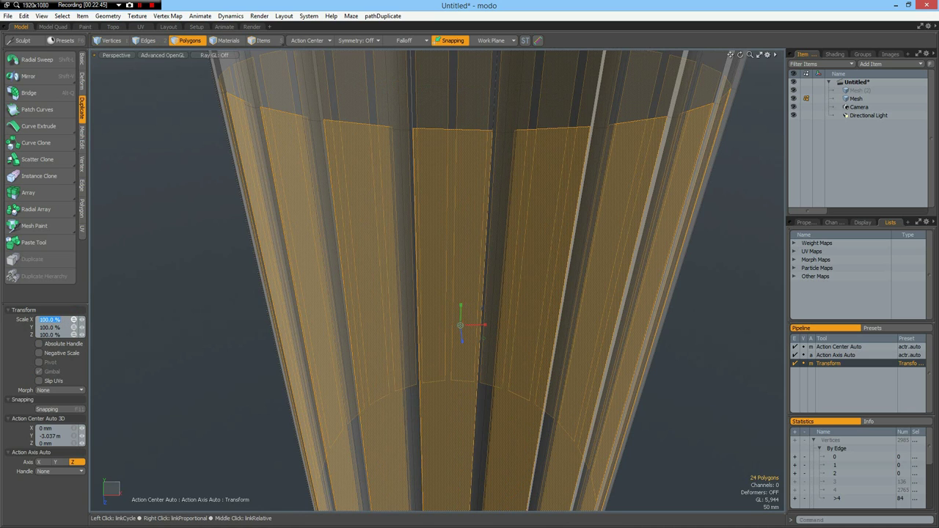
{"action": "type", "text": "85"}
{"action": "key", "text": "Return"}
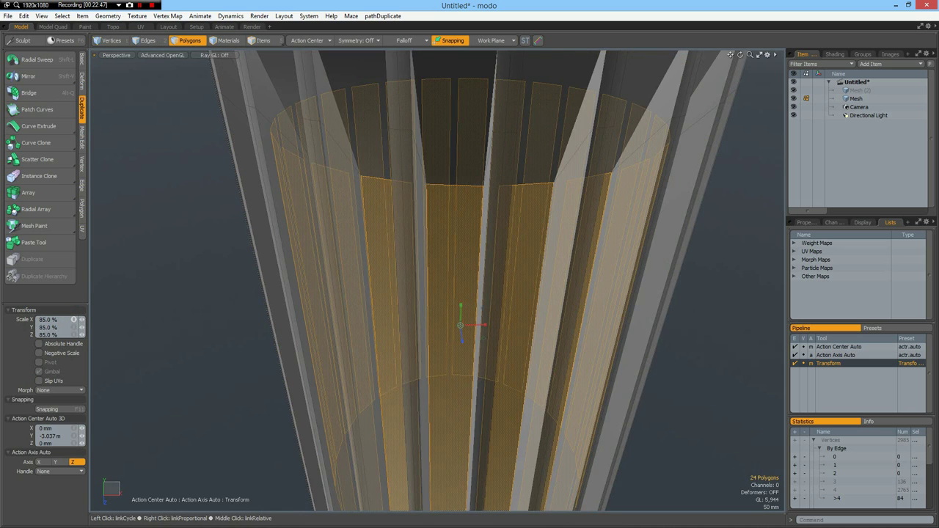
{"action": "scroll", "coordinate": [154, 264], "scroll_direction": "down", "scroll_amount": 5}
{"action": "left_click_drag", "start_coordinate": [155, 263], "coordinate": [236, 253], "text": "alt"}
{"action": "key", "text": "space"}
{"action": "left_click", "coordinate": [533, 345]}
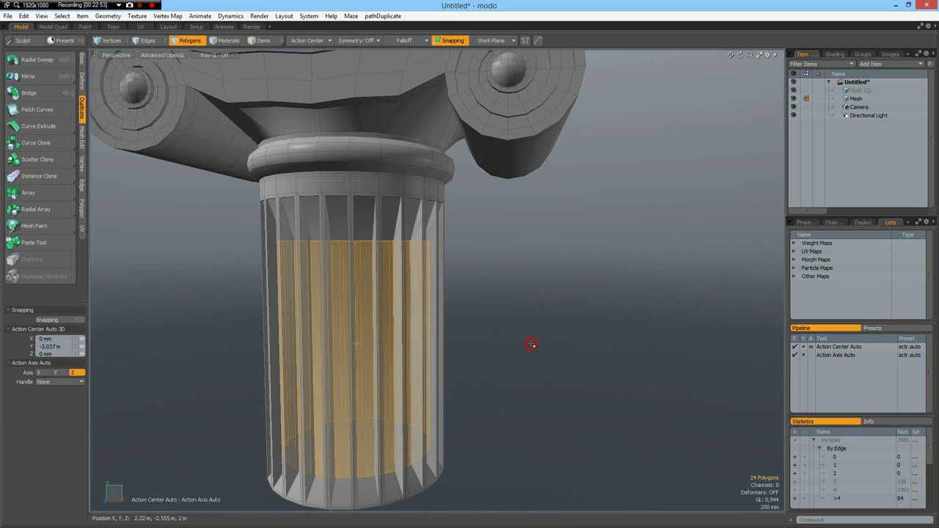
Delete the polygons at the lower end of the shaft and turn subdivision on.
{"action": "key", "text": "3"}
{"action": "left_click_drag", "start_coordinate": [250, 268], "coordinate": [644, 499]}
{"action": "key", "text": "Delete"}
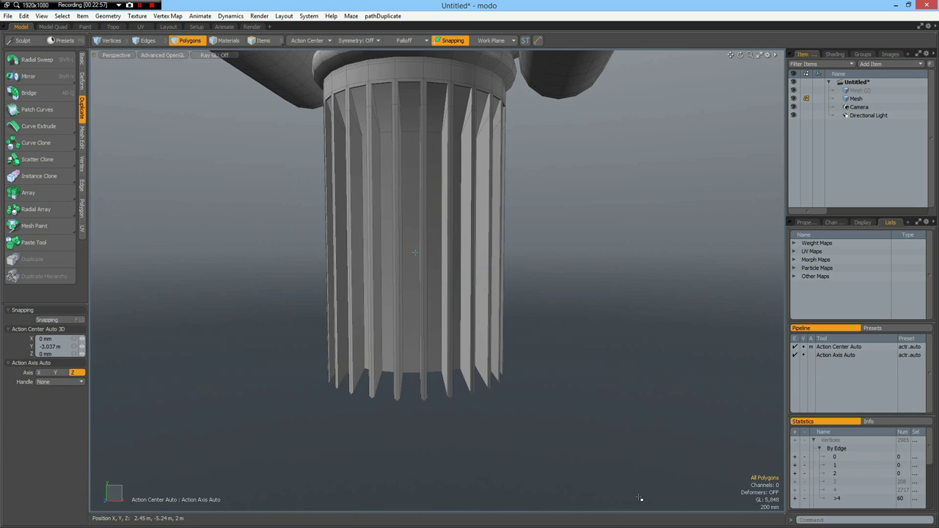
{"action": "left_click_drag", "start_coordinate": [392, 219], "coordinate": [402, 320], "text": "alt+shift"}
{"action": "key", "text": "Tab"}
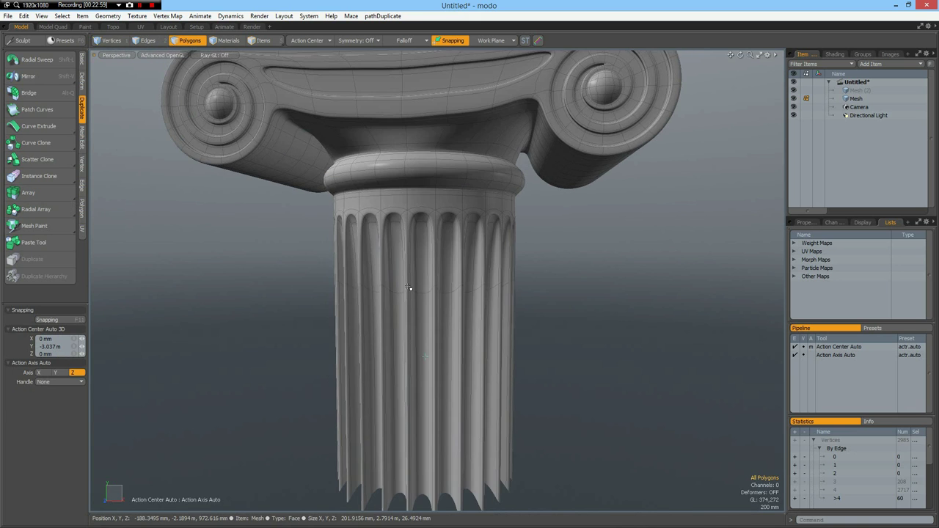
Add an edge loop at about 78.3% around the fluted shaft near the flutes' upper ends, and leave subdivision on.
{"action": "scroll", "coordinate": [414, 268], "scroll_direction": "up", "scroll_amount": 3}
{"action": "key", "text": "Tab"}
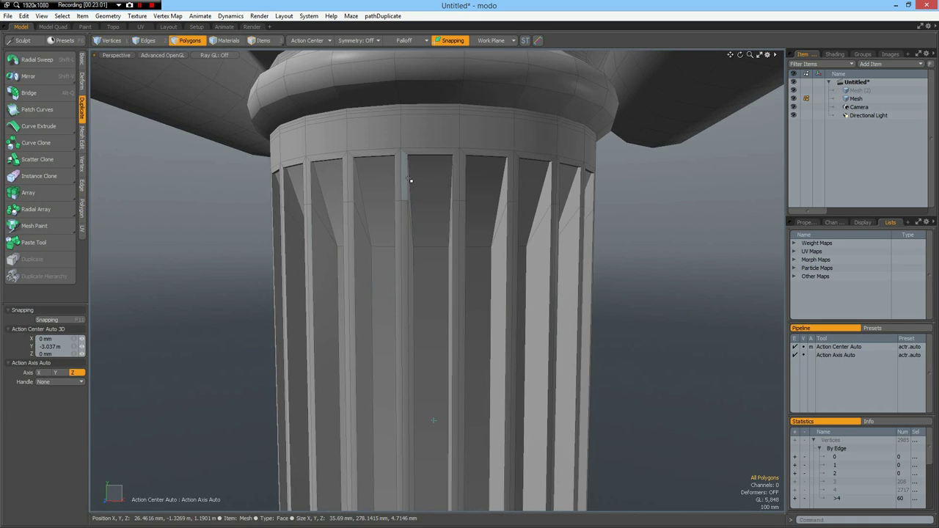
{"action": "scroll", "coordinate": [409, 179], "scroll_direction": "up", "scroll_amount": 3}
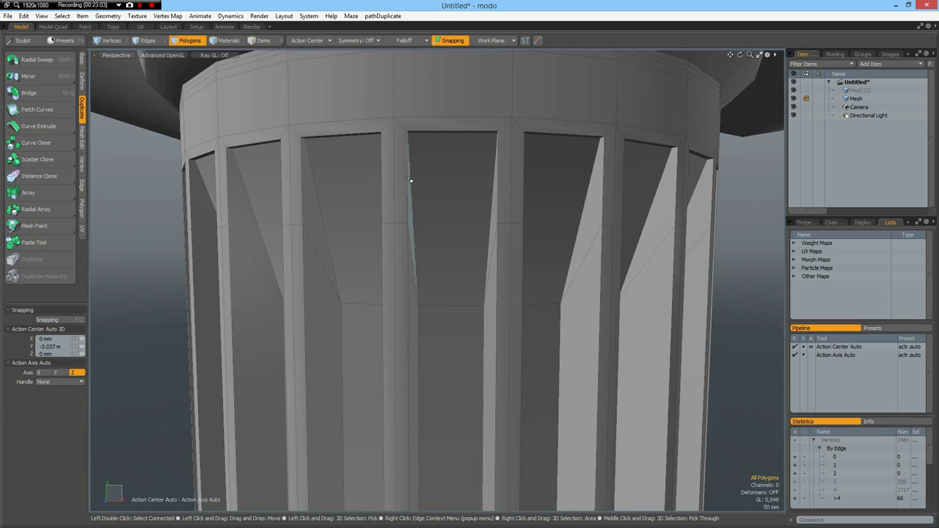
{"action": "key", "text": "Tab"}
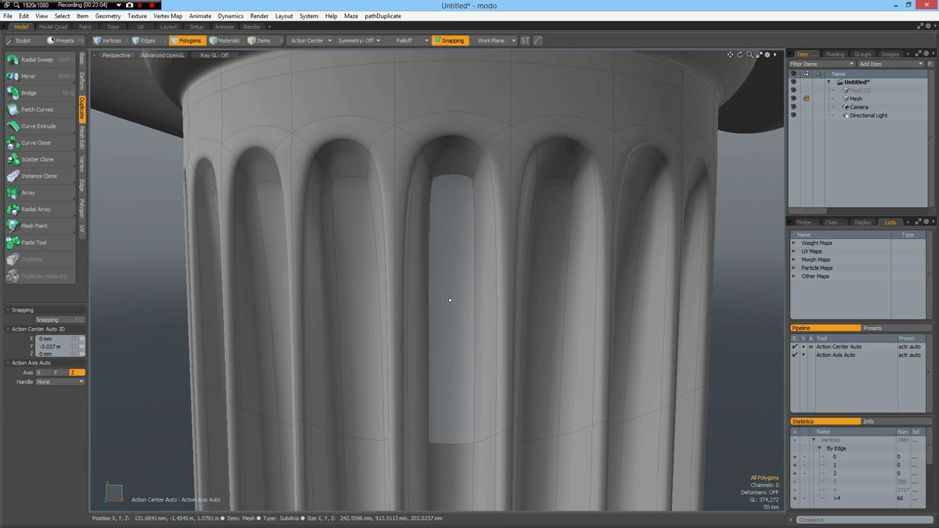
{"action": "key", "text": "alt+l"}
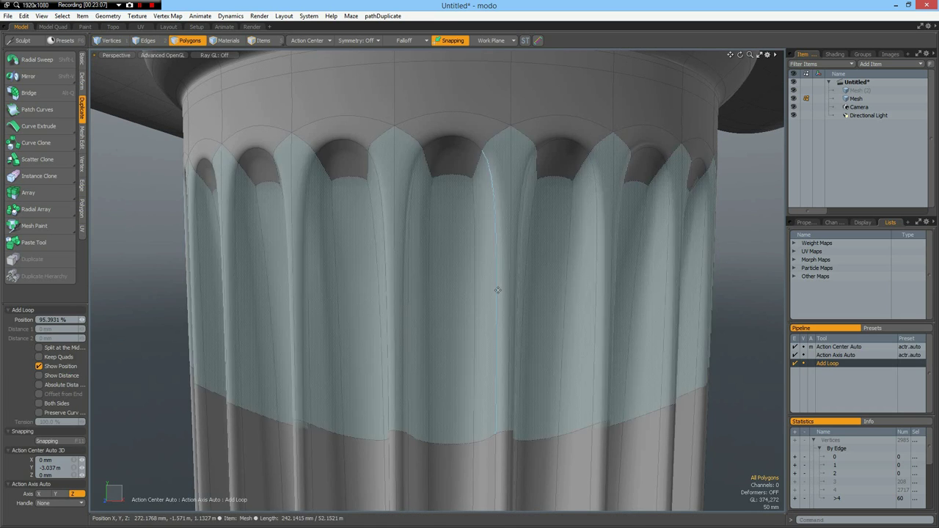
{"action": "left_click", "coordinate": [496, 295]}
{"action": "left_click_drag", "start_coordinate": [496, 294], "coordinate": [493, 375]}
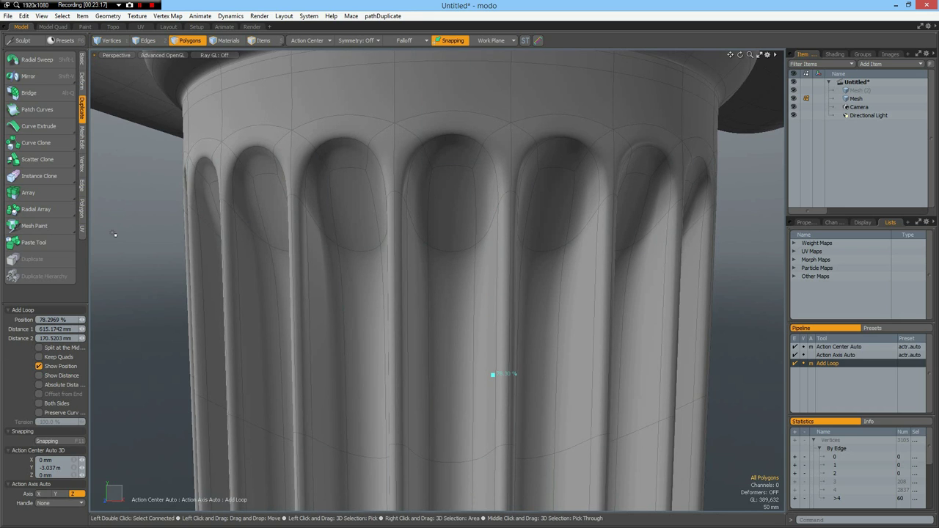
{"action": "key", "text": "space"}
{"action": "key", "text": "Tab"}
{"action": "scroll", "coordinate": [318, 198], "scroll_direction": "down", "scroll_amount": 3}
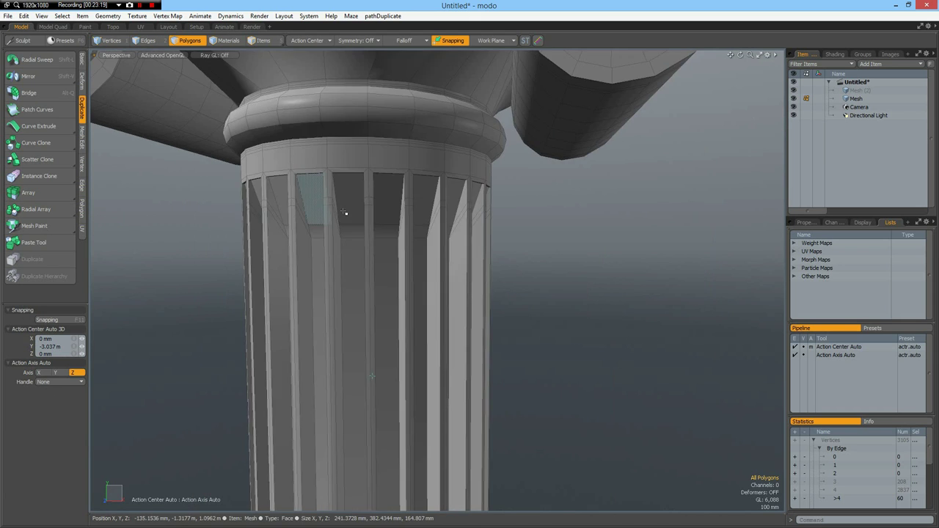
{"action": "key", "text": "Tab"}
{"action": "scroll", "coordinate": [591, 290], "scroll_direction": "down", "scroll_amount": 4}
{"action": "left_click_drag", "start_coordinate": [591, 291], "coordinate": [610, 287], "text": "alt"}
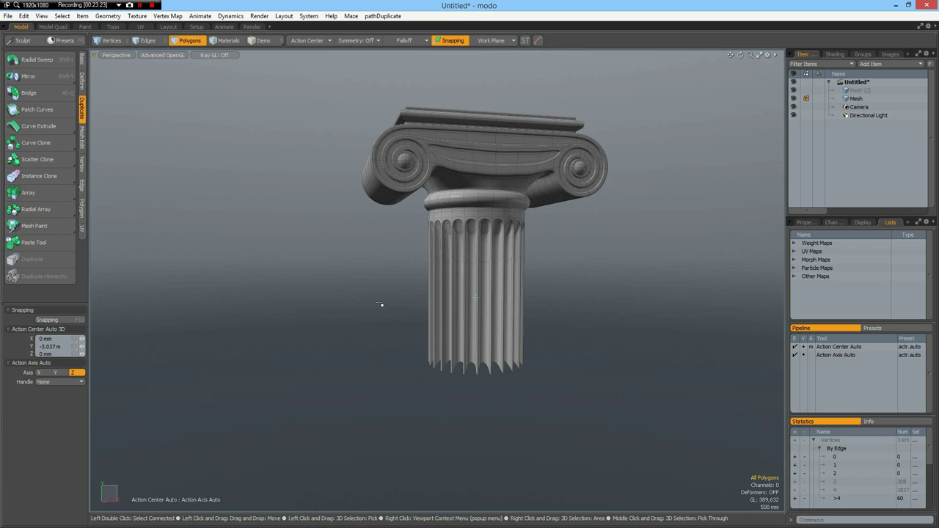
Select the shaft's open lower edges, flatten them with a 0% Y scale, and move them down to lengthen the shaft.
{"action": "key", "text": "2"}
{"action": "right_click_drag", "start_coordinate": [382, 296], "coordinate": [646, 448]}
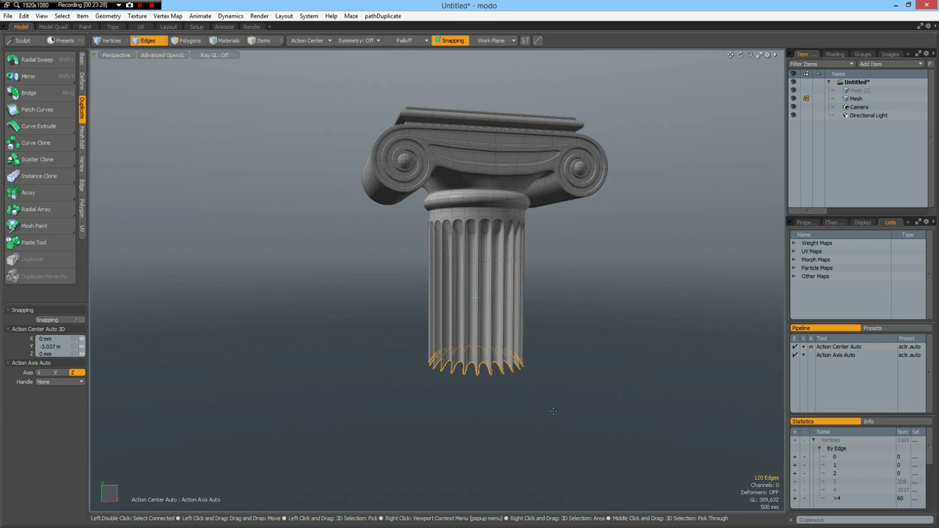
{"action": "key", "text": "r"}
{"action": "left_click_drag", "start_coordinate": [476, 261], "coordinate": [476, 298]}
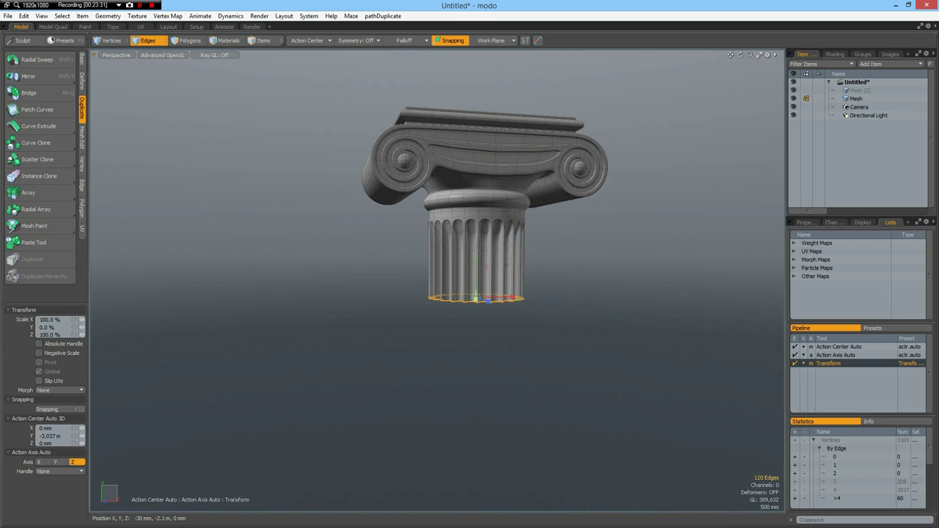
{"action": "key", "text": "w"}
{"action": "left_click_drag", "start_coordinate": [476, 261], "coordinate": [477, 373]}
{"action": "key", "text": "space"}
{"action": "left_click", "coordinate": [614, 318]}
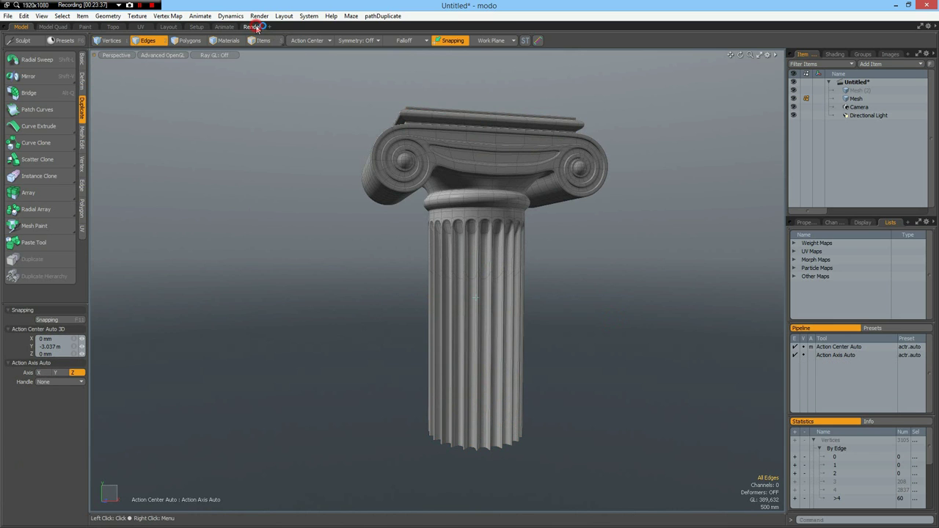
Preview the column in the Render layout, framed on the capital, and apply the Beige Satin Finish Plastic material to it.
{"action": "left_click", "coordinate": [251, 27]}
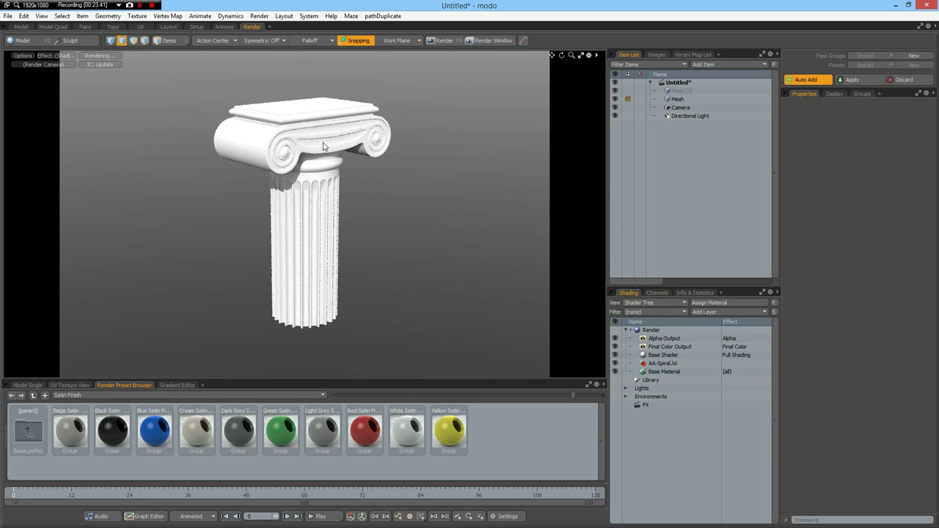
{"action": "scroll", "coordinate": [325, 144], "scroll_direction": "up", "scroll_amount": 4}
{"action": "left_click_drag", "start_coordinate": [325, 125], "coordinate": [331, 151], "text": "alt"}
{"action": "scroll", "coordinate": [331, 150], "scroll_direction": "up", "scroll_amount": 6}
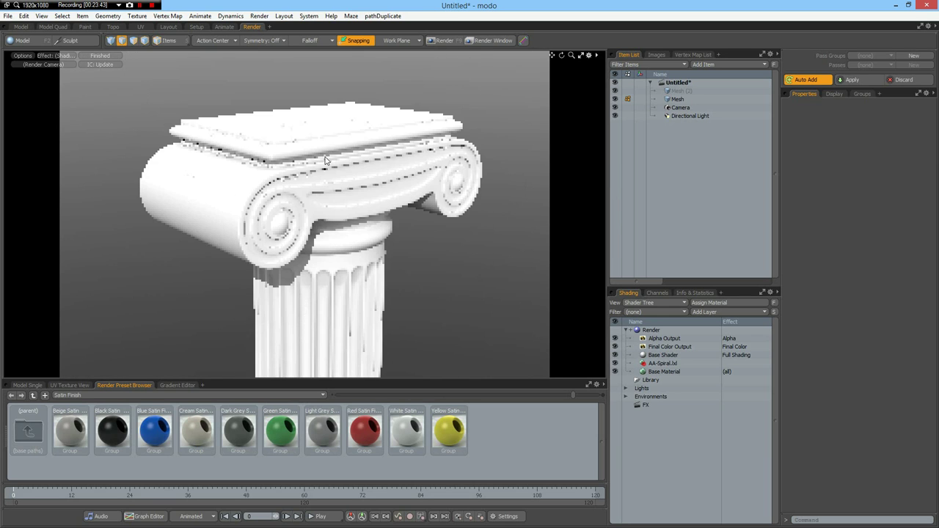
{"action": "scroll", "coordinate": [334, 159], "scroll_direction": "down", "scroll_amount": 3}
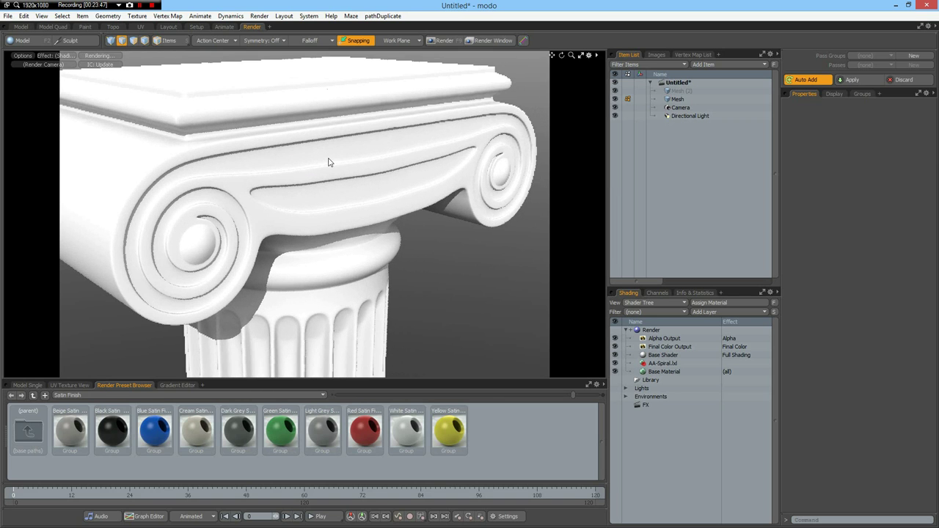
{"action": "left_click_drag", "start_coordinate": [68, 433], "coordinate": [169, 330]}
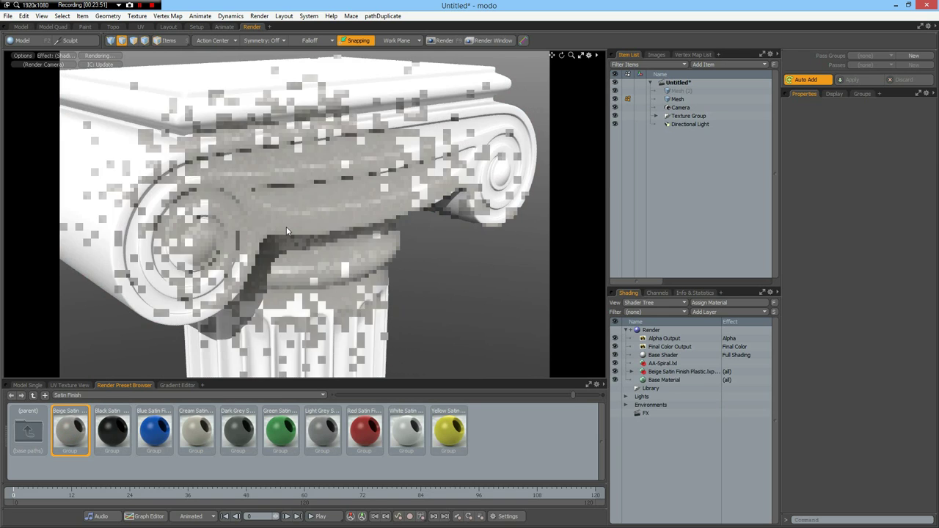
Load the Black Studio 01 environment preset and set the column mesh's subdivision Render Level to 4.
{"action": "left_click", "coordinate": [167, 26]}
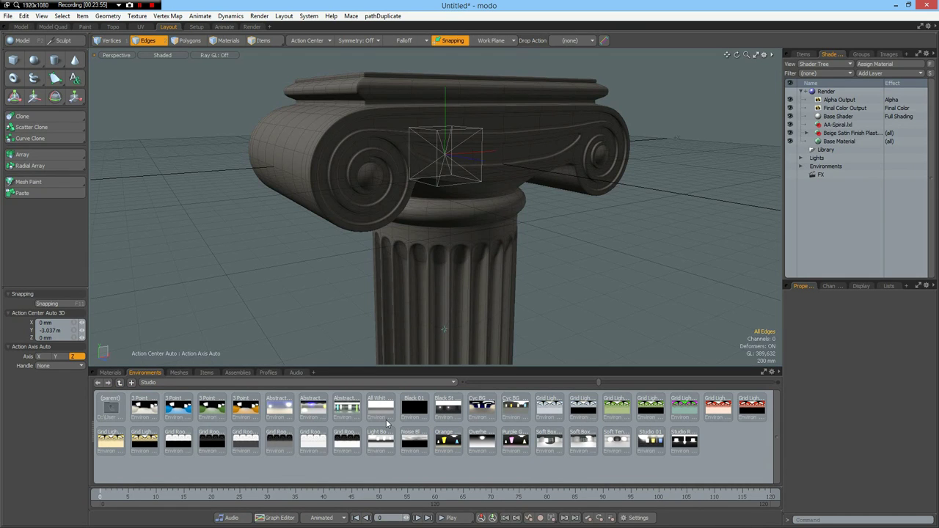
{"action": "double_click", "coordinate": [451, 412]}
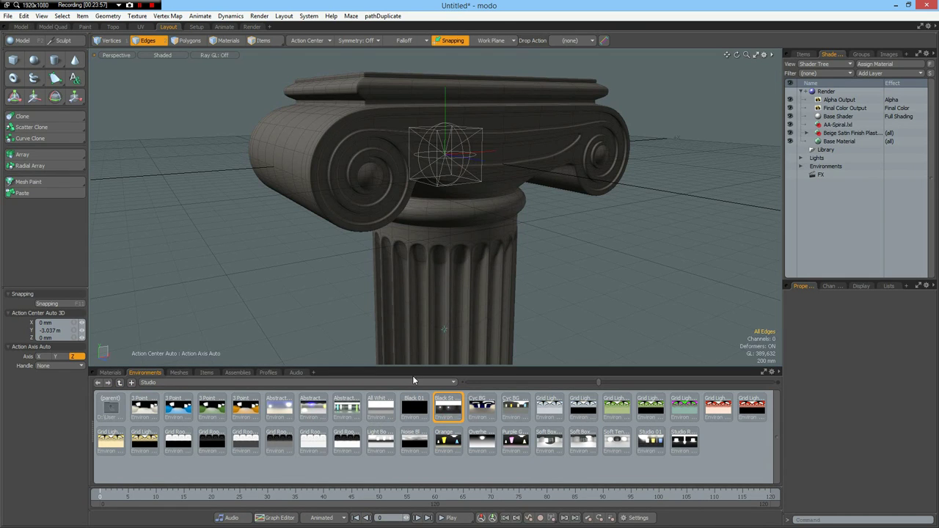
{"action": "left_click", "coordinate": [252, 27]}
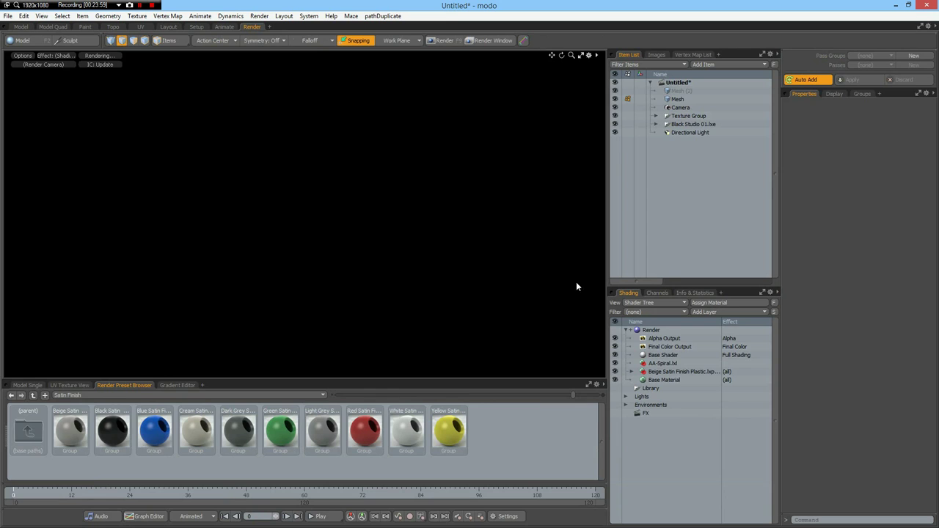
{"action": "left_click", "coordinate": [677, 99]}
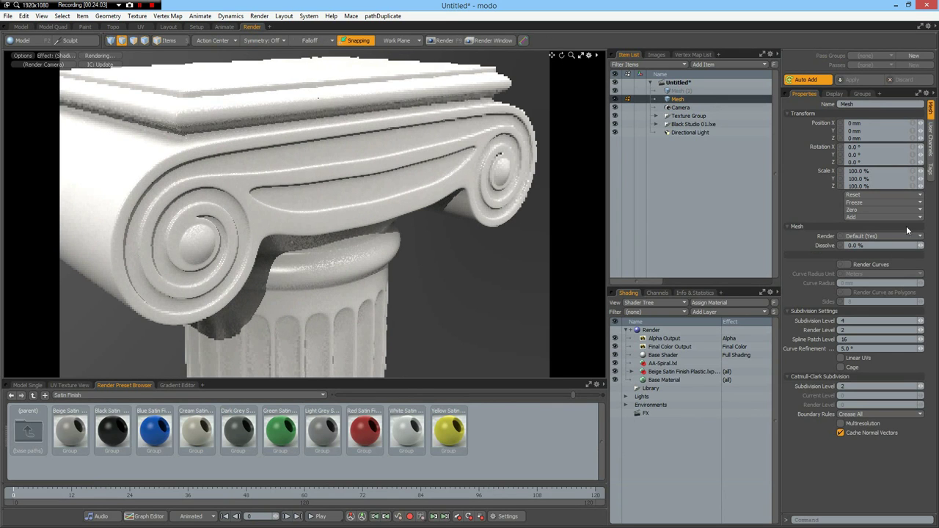
{"action": "left_click", "coordinate": [852, 330]}
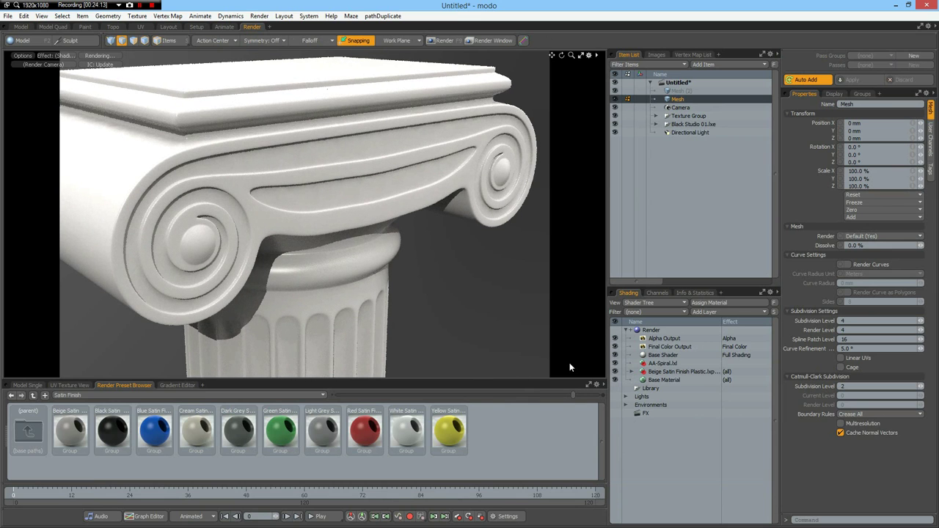
Set the render frame to 1280 × 720 pixels and render the capital.
{"action": "left_click", "coordinate": [651, 330]}
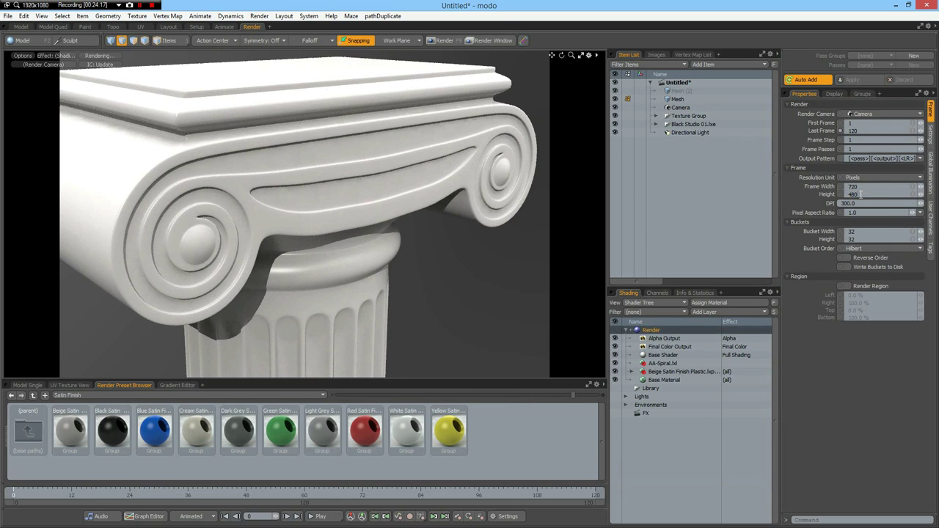
{"action": "left_click", "coordinate": [856, 187]}
{"action": "type", "text": "1280"}
{"action": "left_click", "coordinate": [863, 194]}
{"action": "type", "text": "720"}
{"action": "key", "text": "Return"}
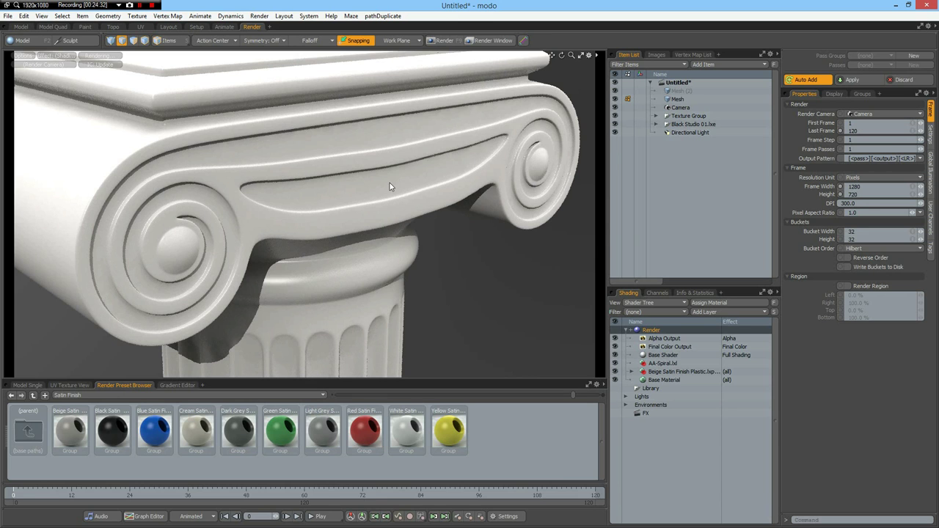
{"action": "key", "text": "F9"}
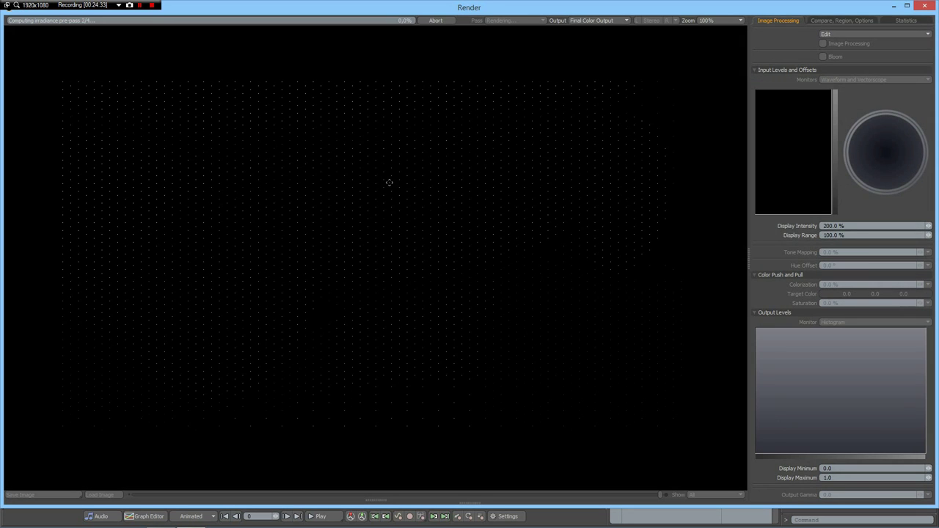